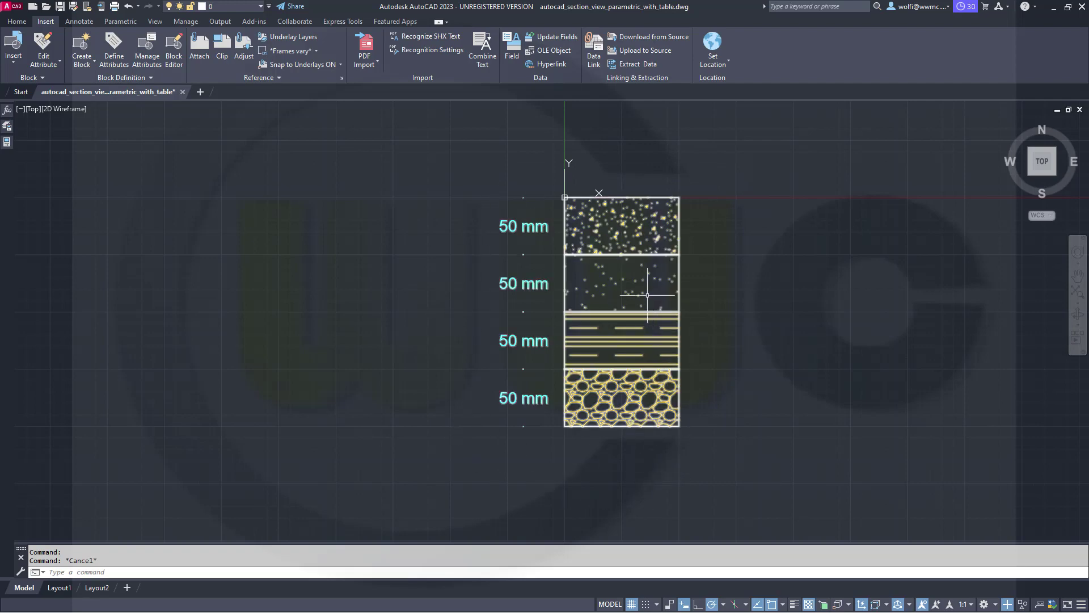
Select the section block and stretch its layers to about 69.94, 76.79 and 73.36 mm.
{"action": "left_click", "coordinate": [675, 241]}
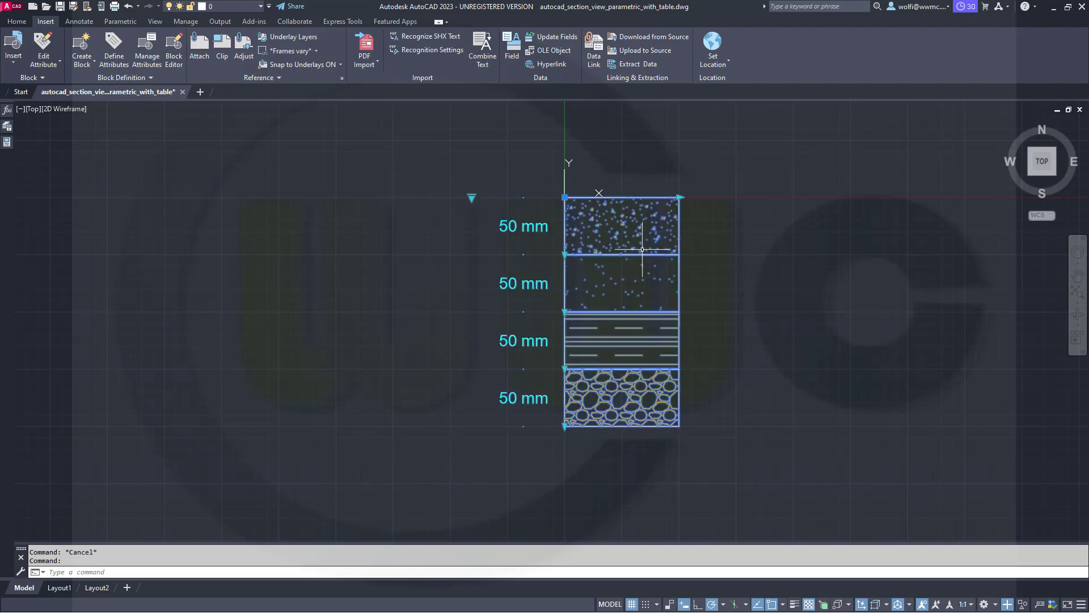
{"action": "left_click", "coordinate": [565, 254]}
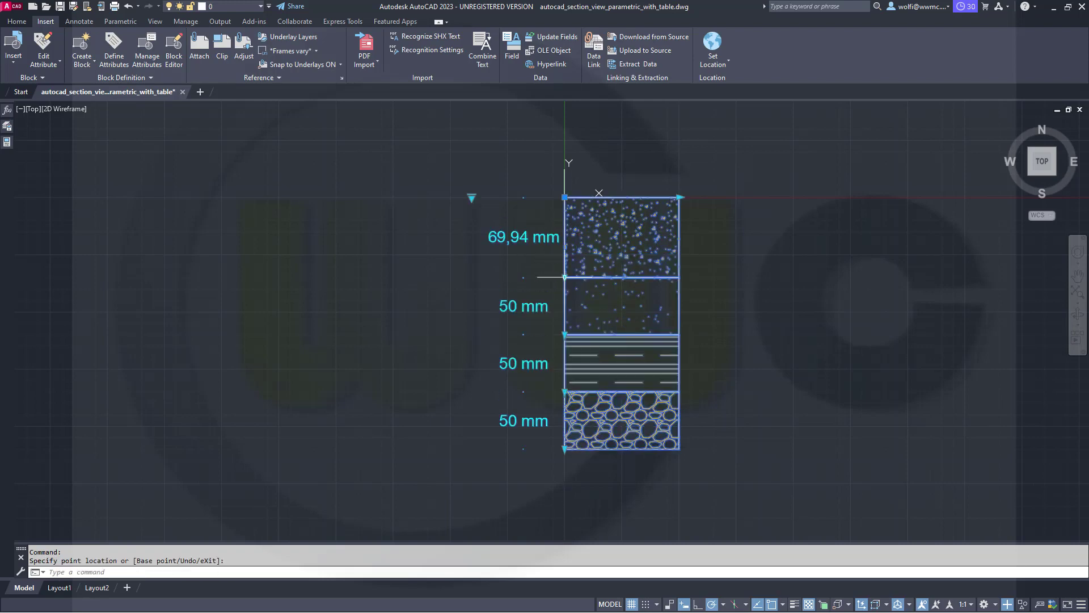
{"action": "left_click", "coordinate": [565, 335]}
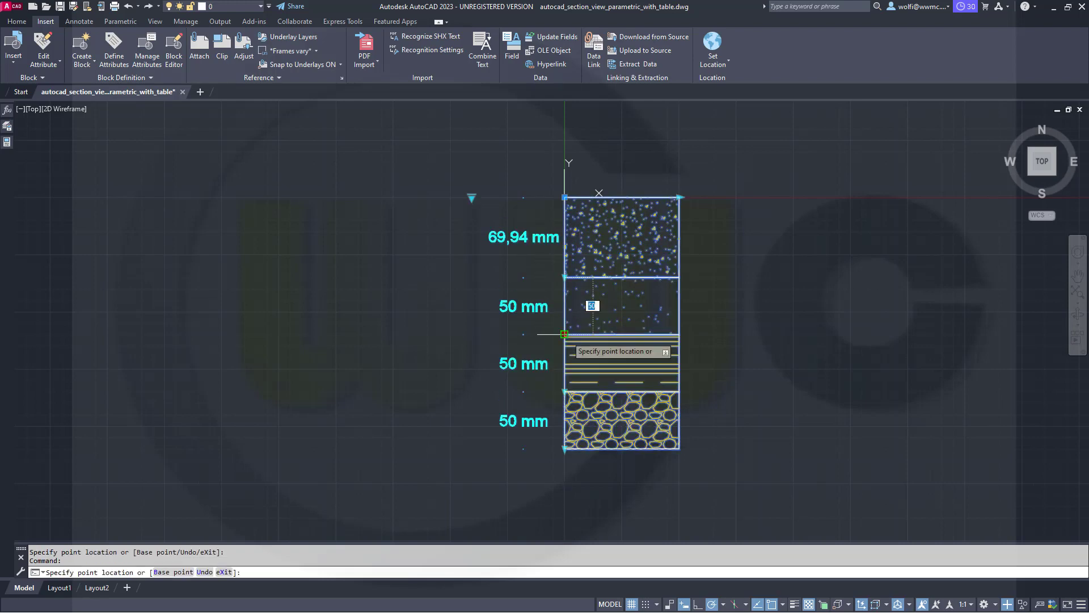
{"action": "left_click", "coordinate": [564, 364]}
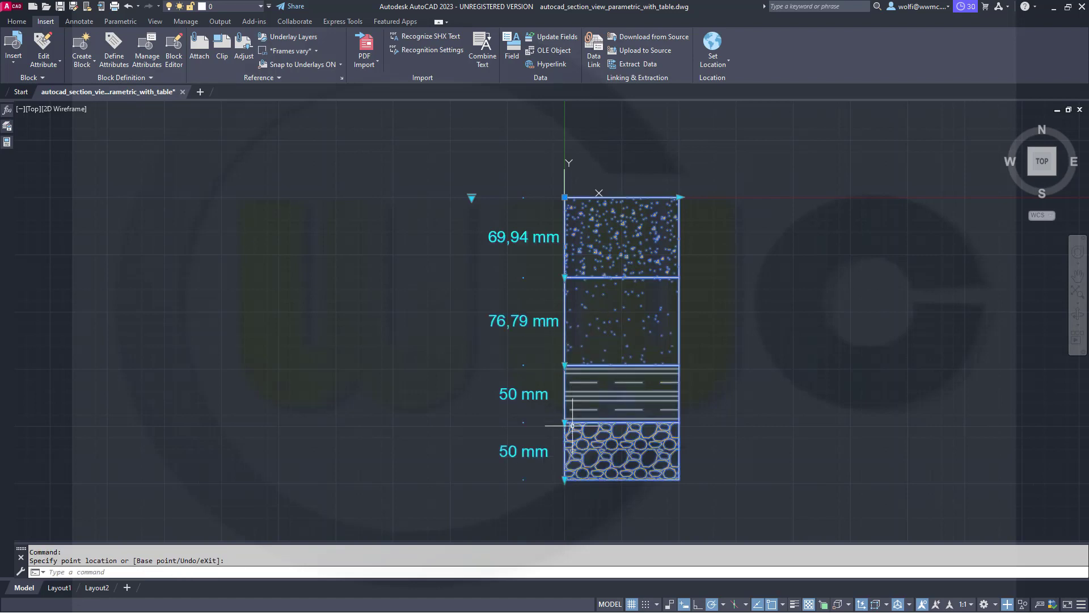
{"action": "left_click", "coordinate": [564, 479]}
{"action": "left_click", "coordinate": [590, 453]}
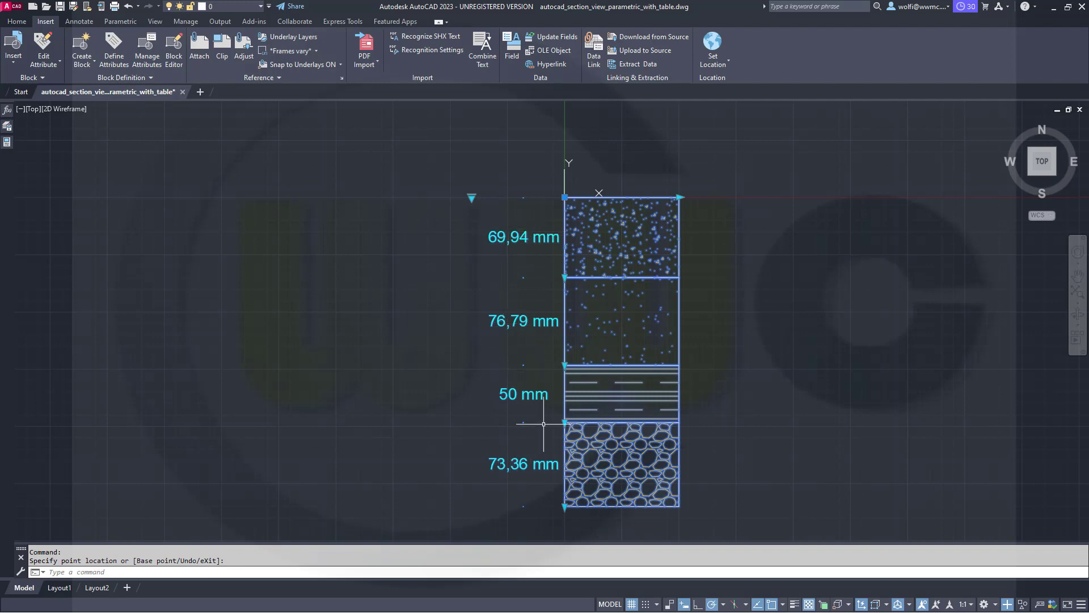
Try the all-50 mm and 200x100/100/100/100 presets, end on 100x50/30/30/40, then deselect.
{"action": "left_click", "coordinate": [471, 198]}
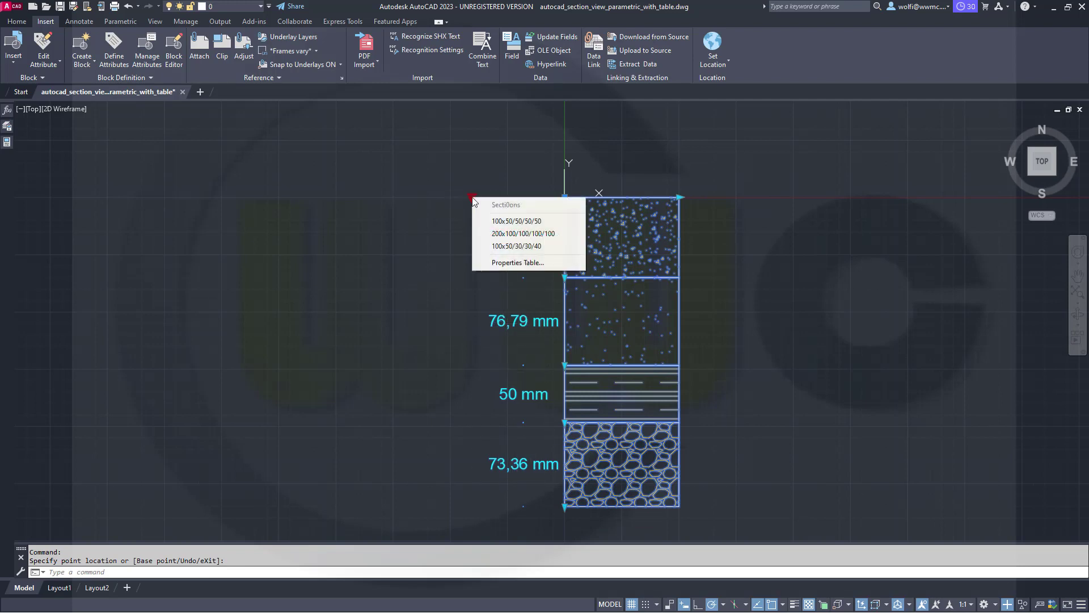
{"action": "left_click", "coordinate": [488, 221]}
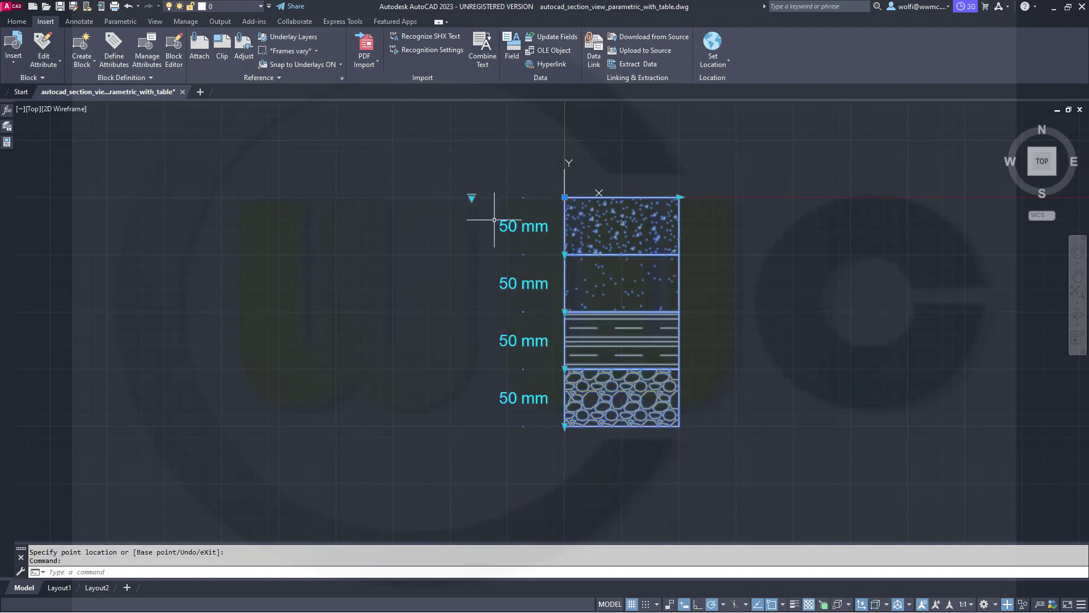
{"action": "left_click", "coordinate": [472, 198]}
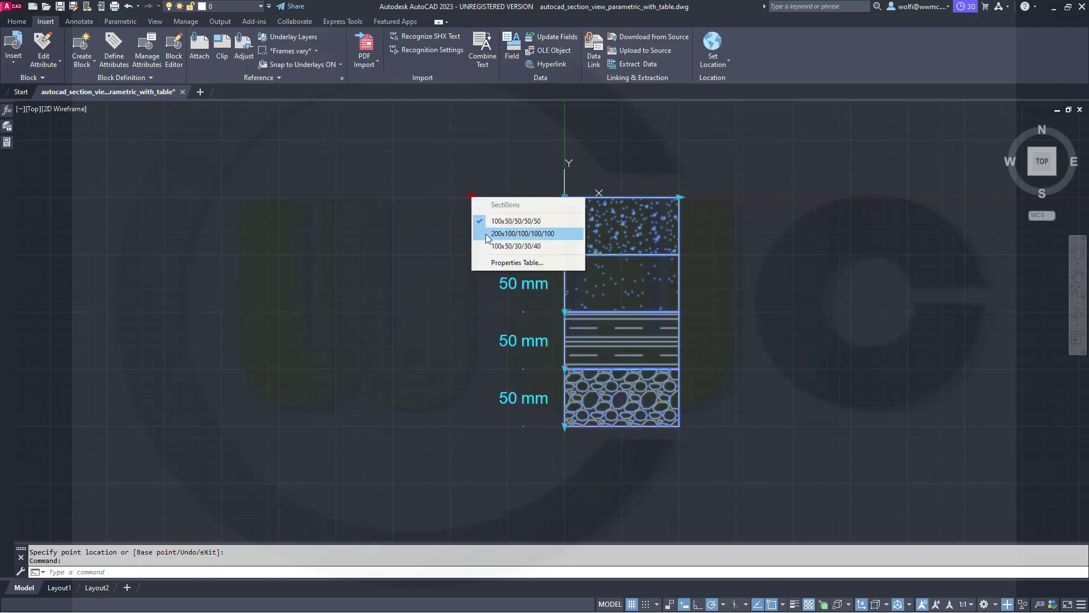
{"action": "left_click", "coordinate": [486, 234]}
{"action": "left_click", "coordinate": [472, 198]}
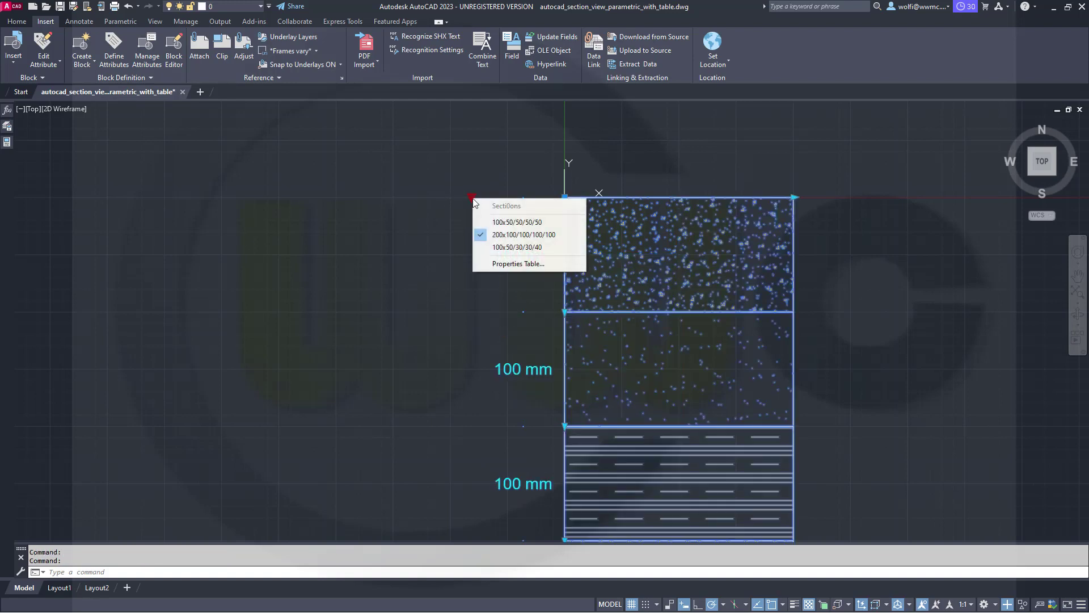
{"action": "left_click", "coordinate": [491, 247]}
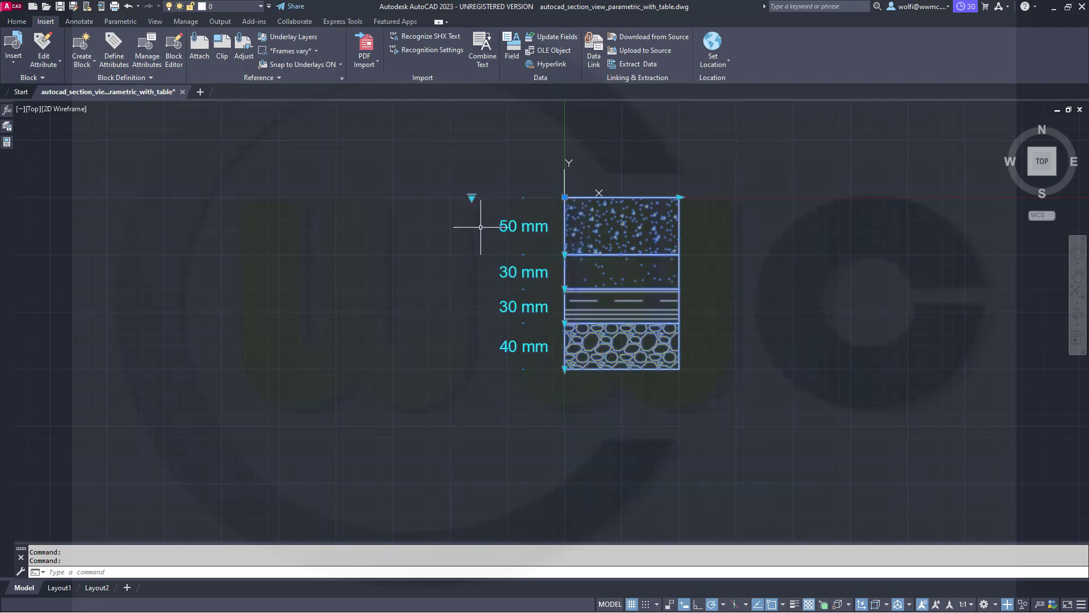
{"action": "key", "text": "Escape"}
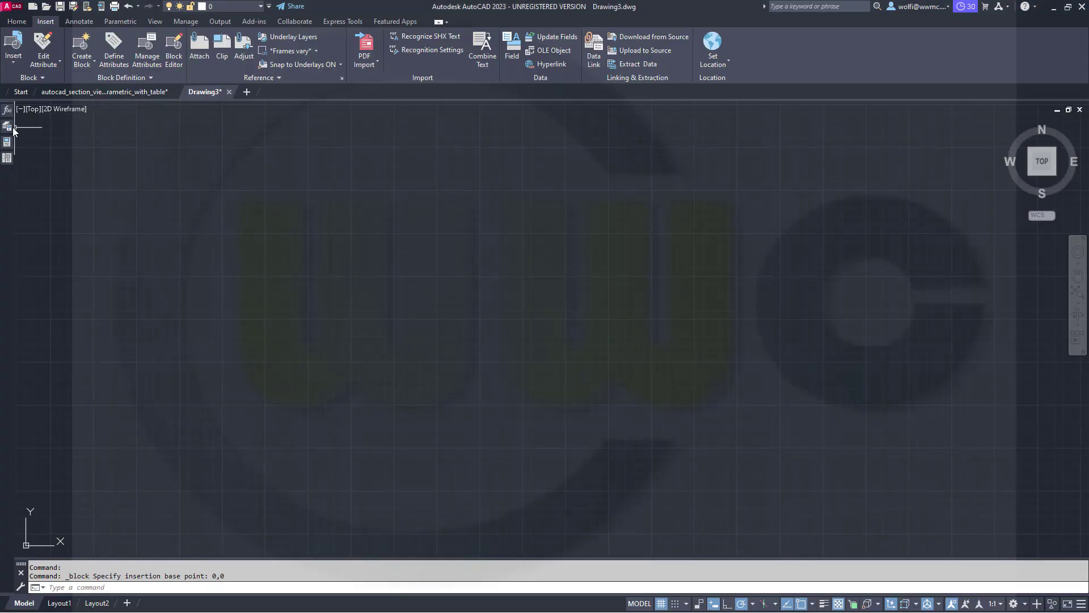
Create the empty block 4_layer_section_view at base point 0,0 and start editing it.
{"action": "mouse_move", "coordinate": [7, 127]}
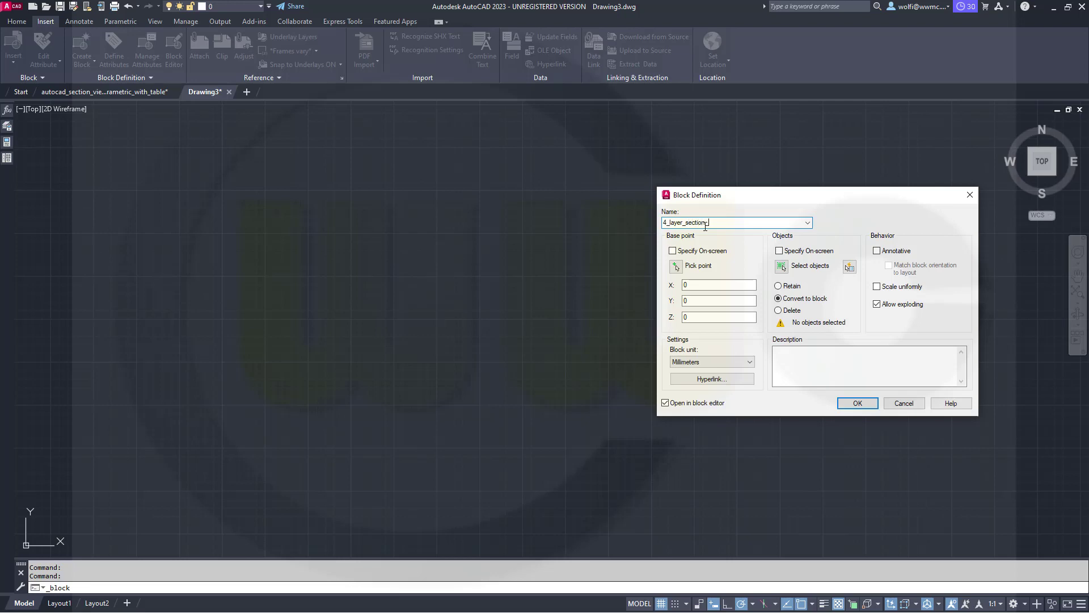
{"action": "left_click", "coordinate": [676, 266]}
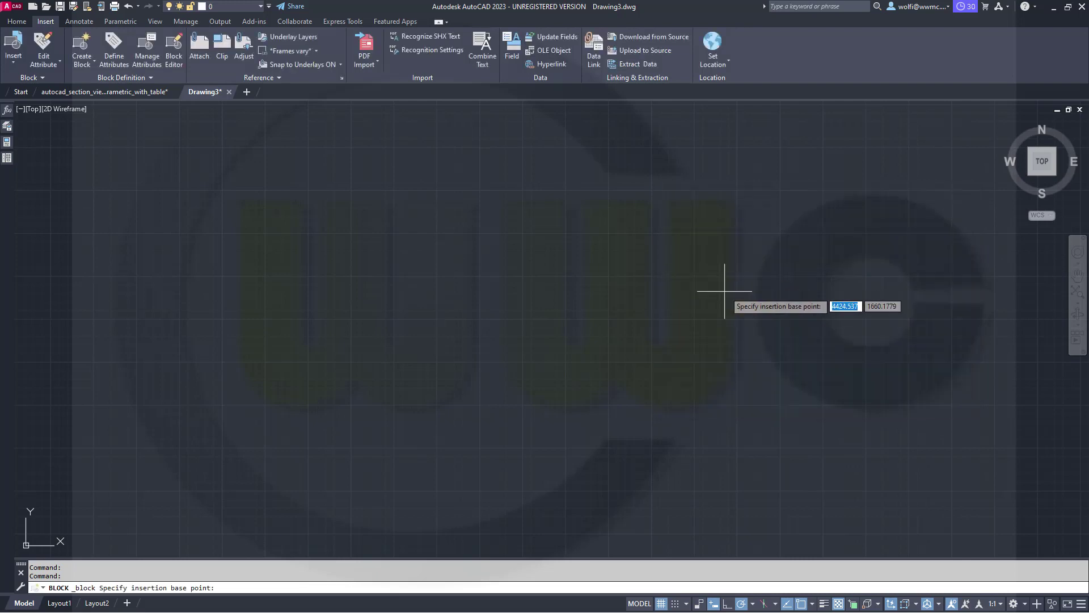
{"action": "type", "text": "0,0"}
{"action": "key", "text": "Return"}
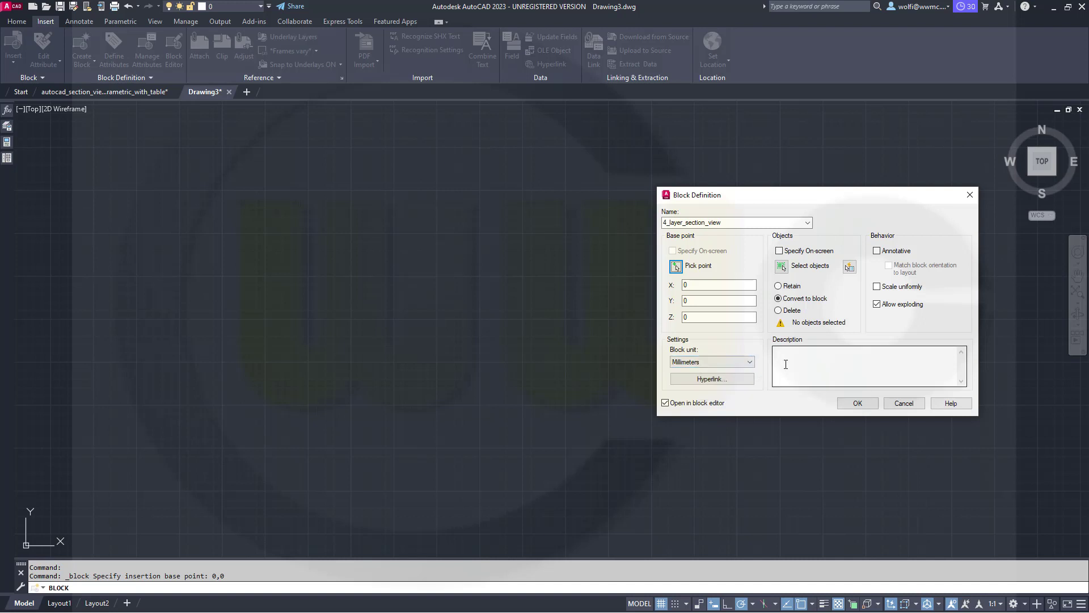
{"action": "left_click", "coordinate": [858, 403]}
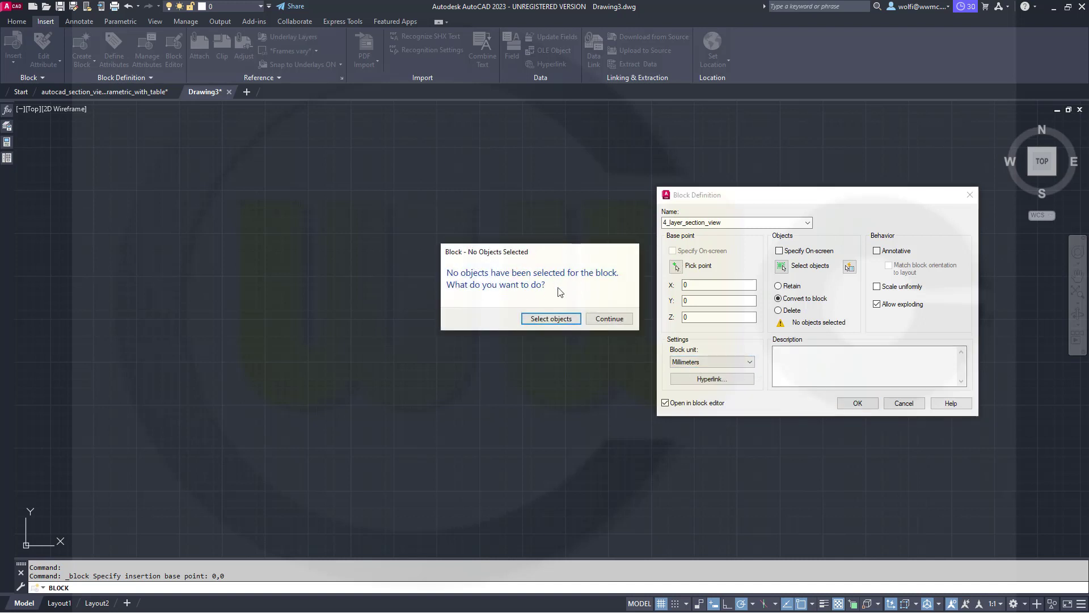
{"action": "left_click", "coordinate": [607, 318]}
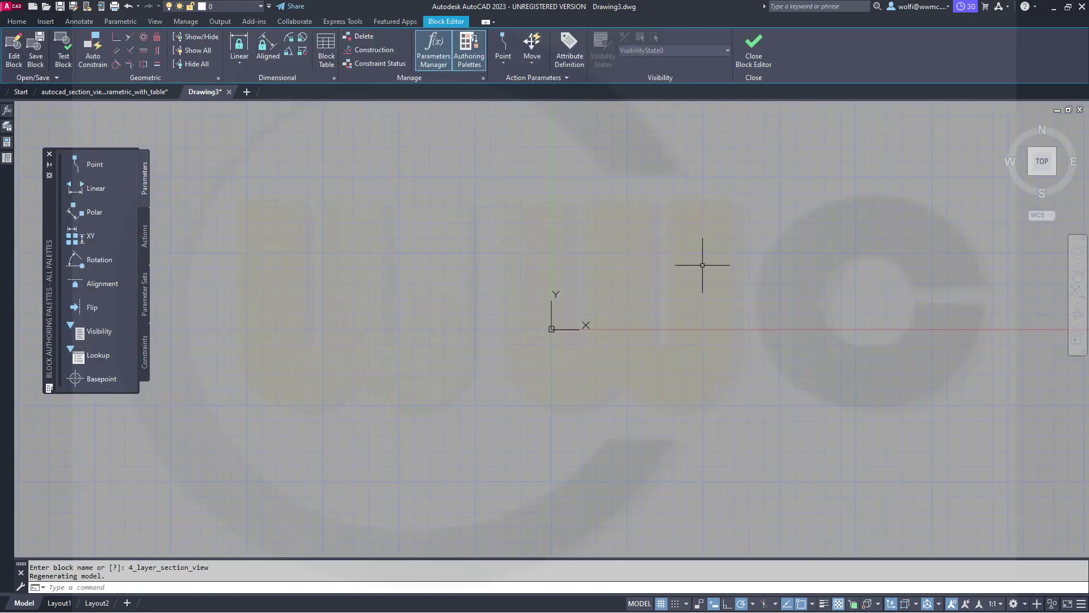
Shift the origin left of centre and switch on Infer Constraints.
{"action": "middle_click_drag", "start_coordinate": [749, 274], "coordinate": [538, 298]}
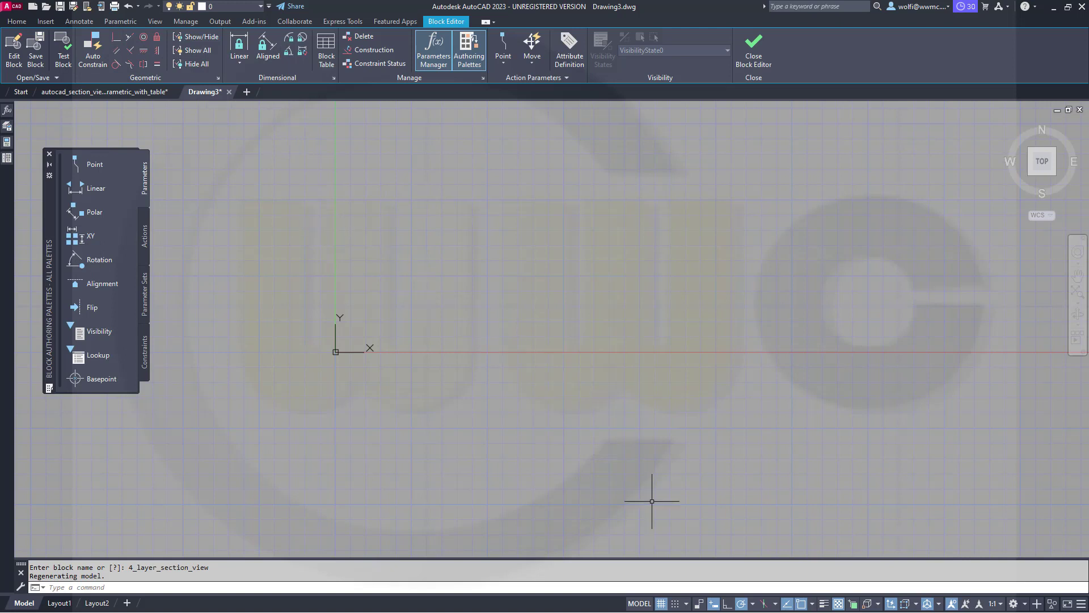
{"action": "left_click", "coordinate": [699, 603]}
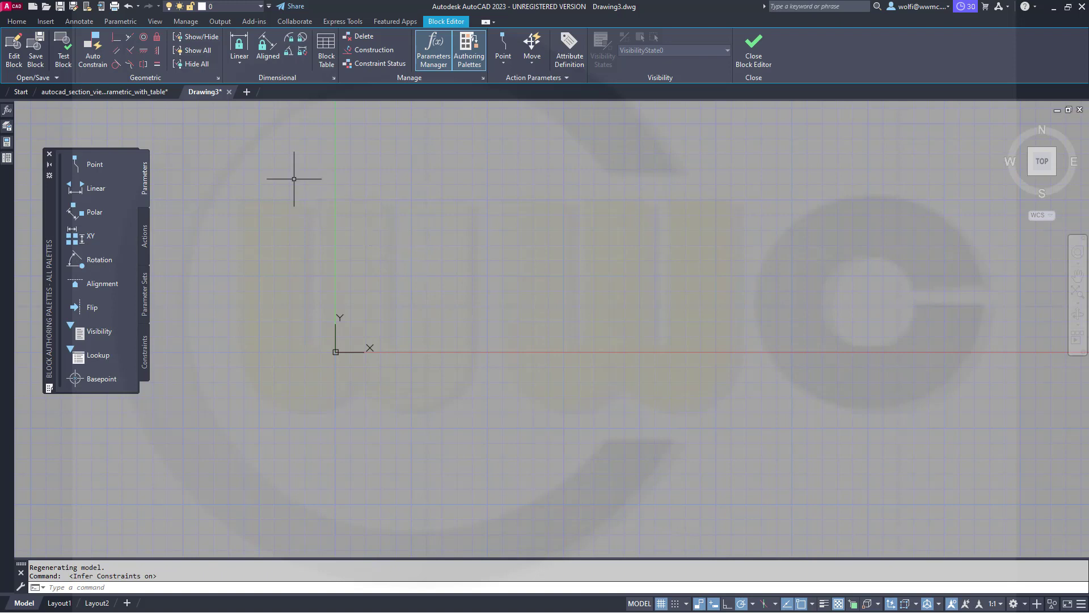
{"action": "left_click", "coordinate": [17, 22]}
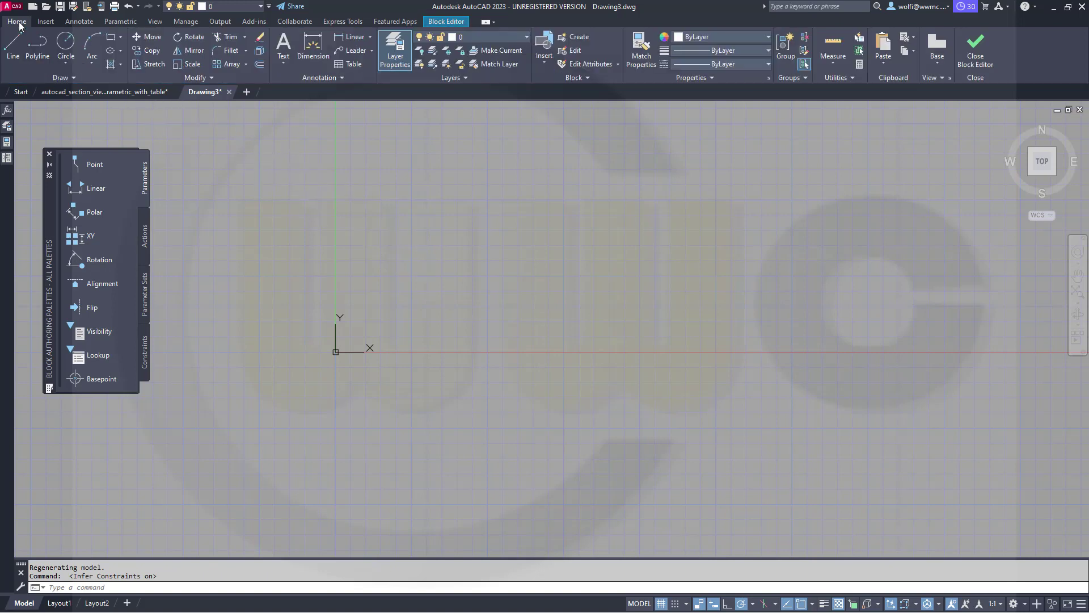
{"action": "left_click", "coordinate": [112, 39]}
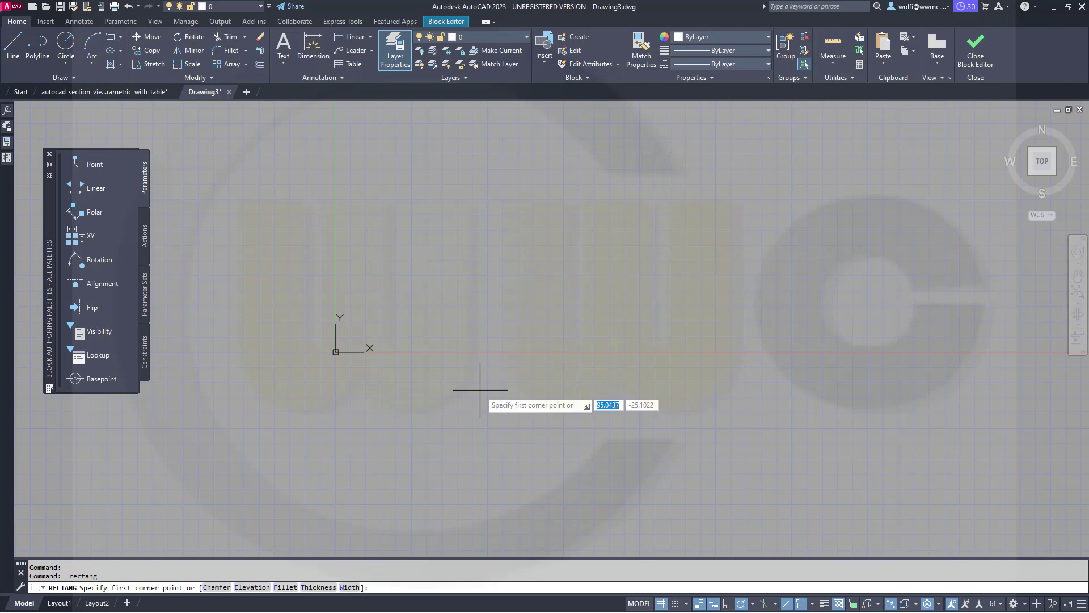
{"action": "type", "text": "0,0"}
{"action": "key", "text": "Return"}
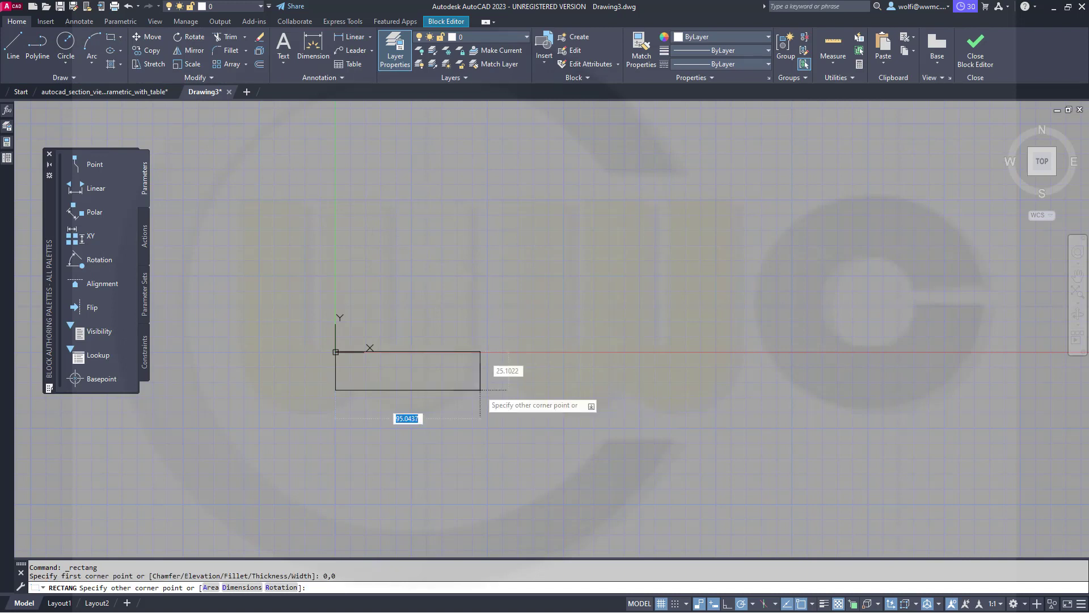
{"action": "type", "text": "100"}
{"action": "key", "text": "Tab"}
{"action": "type", "text": "-"}
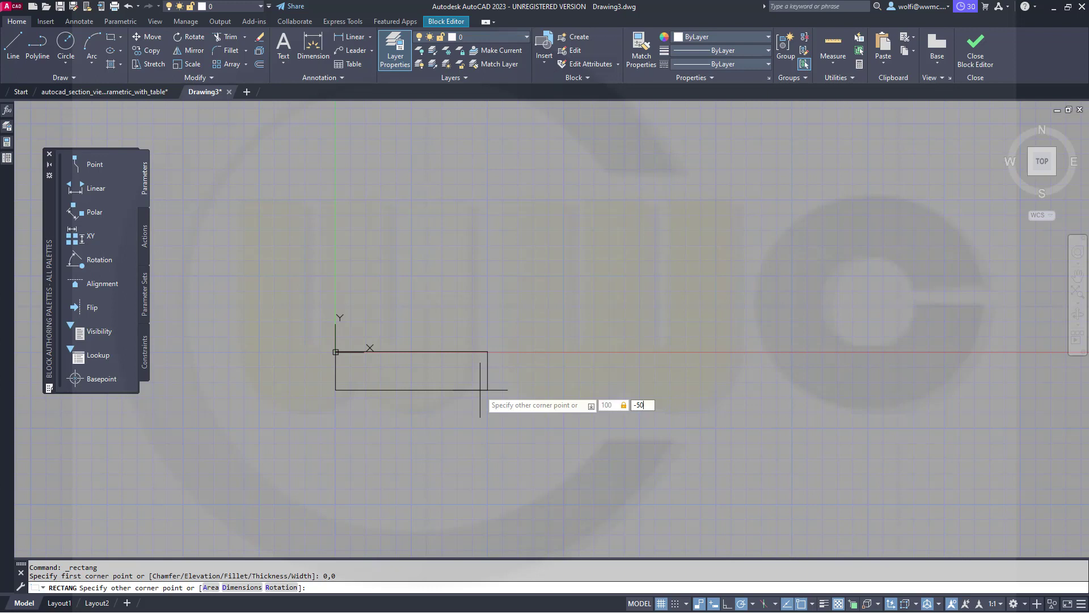
{"action": "key", "text": "Return"}
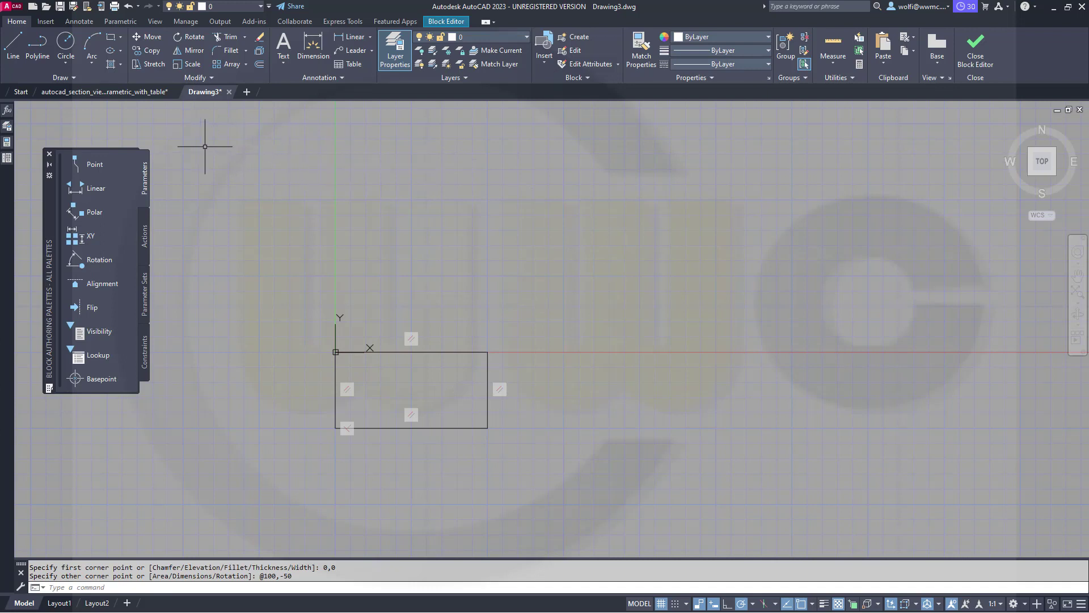
{"action": "left_click", "coordinate": [121, 65]}
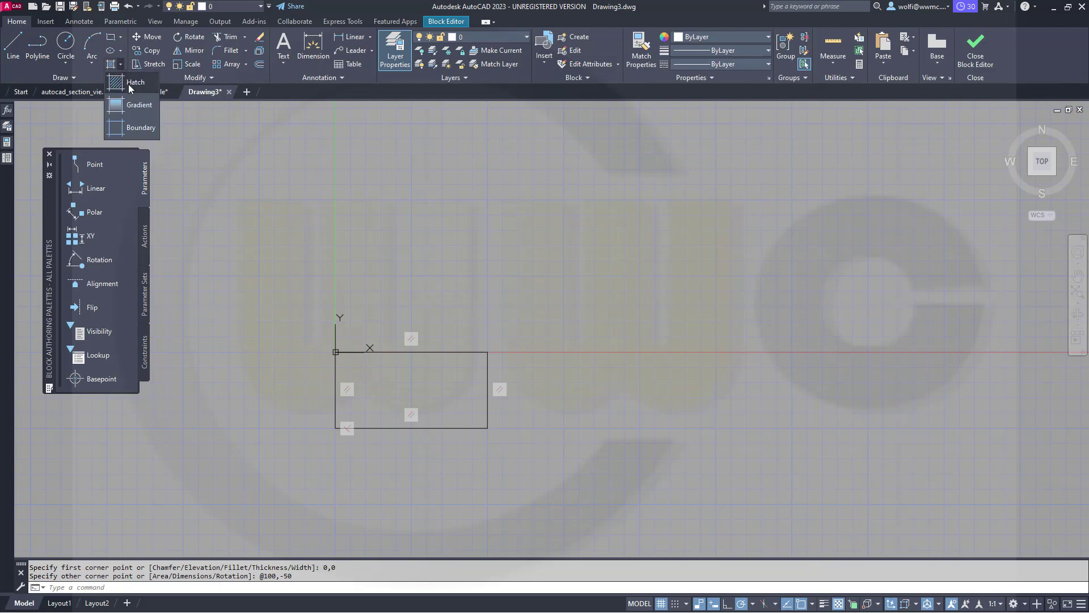
Start a hatch using the AR-CONC concrete pattern.
{"action": "left_click", "coordinate": [128, 84]}
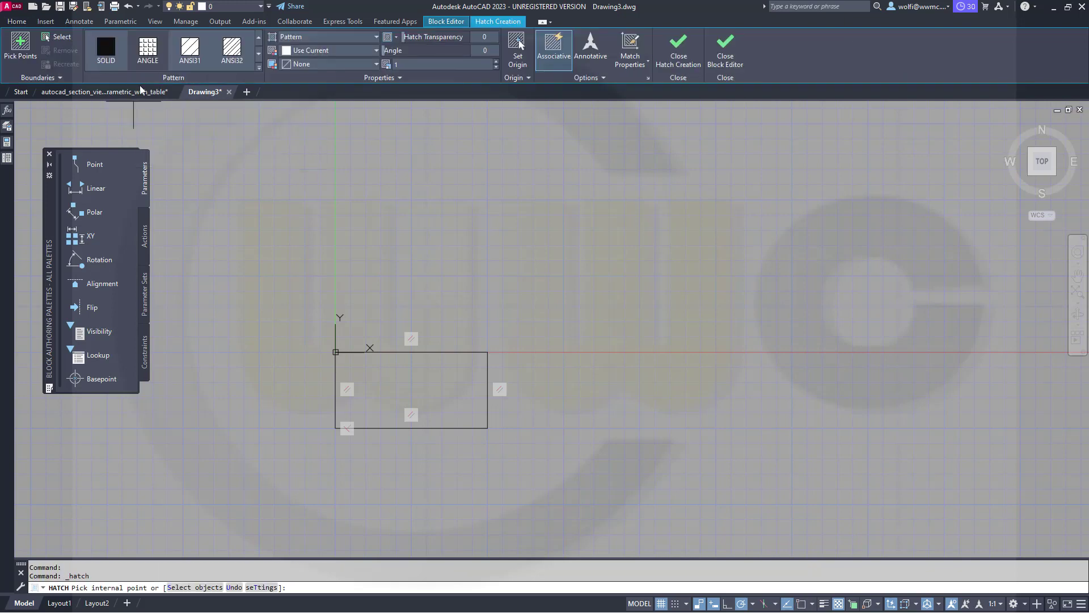
{"action": "left_click", "coordinate": [259, 69]}
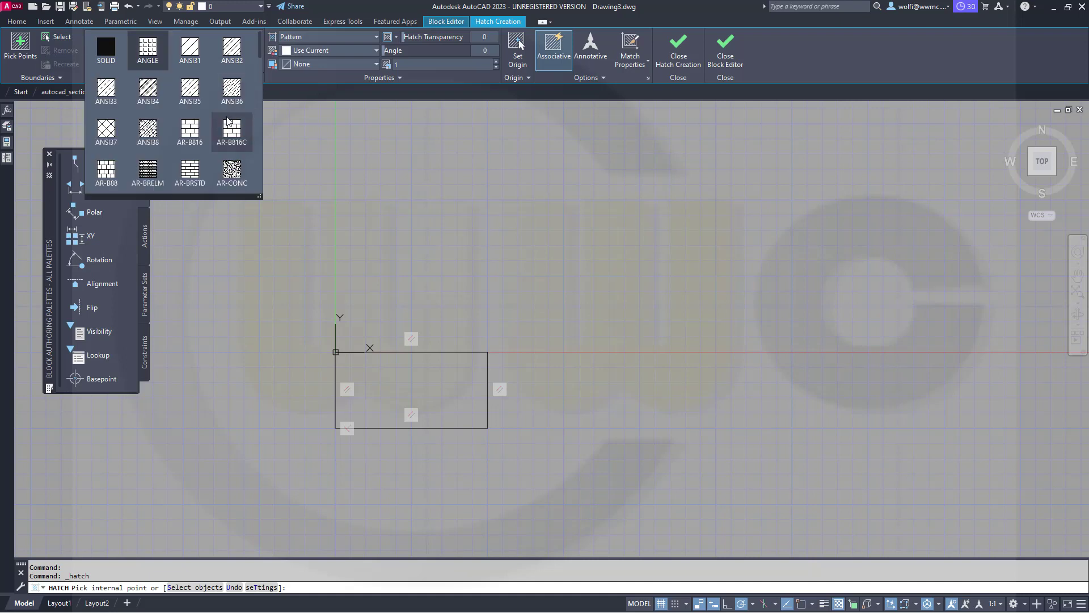
{"action": "left_click", "coordinate": [233, 170]}
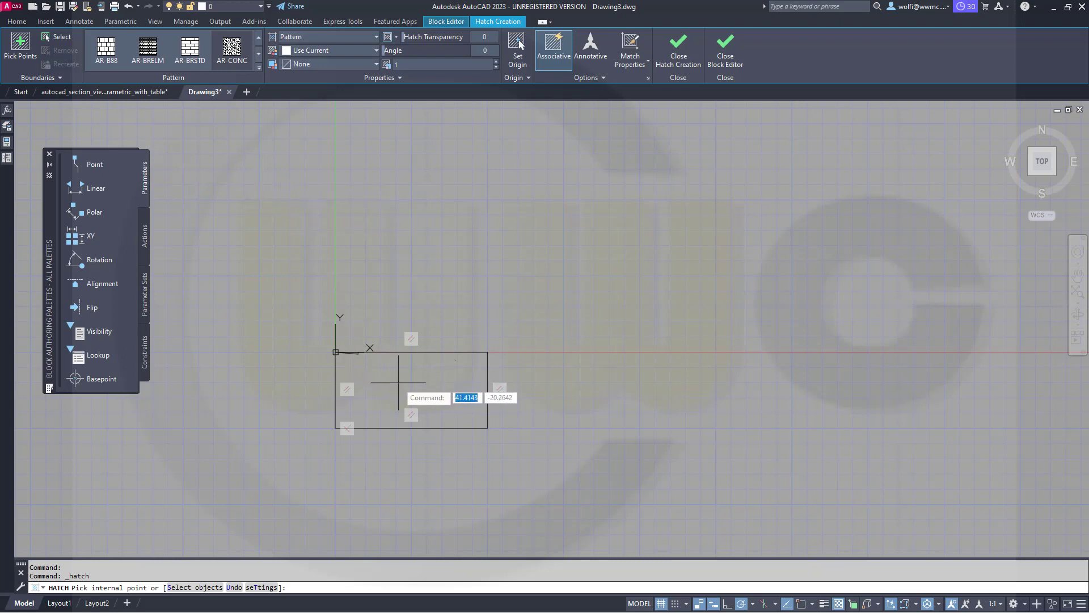
{"action": "scroll", "coordinate": [398, 382], "scroll_direction": "up", "scroll_amount": 3}
{"action": "scroll", "coordinate": [341, 401], "scroll_direction": "up", "scroll_amount": 2}
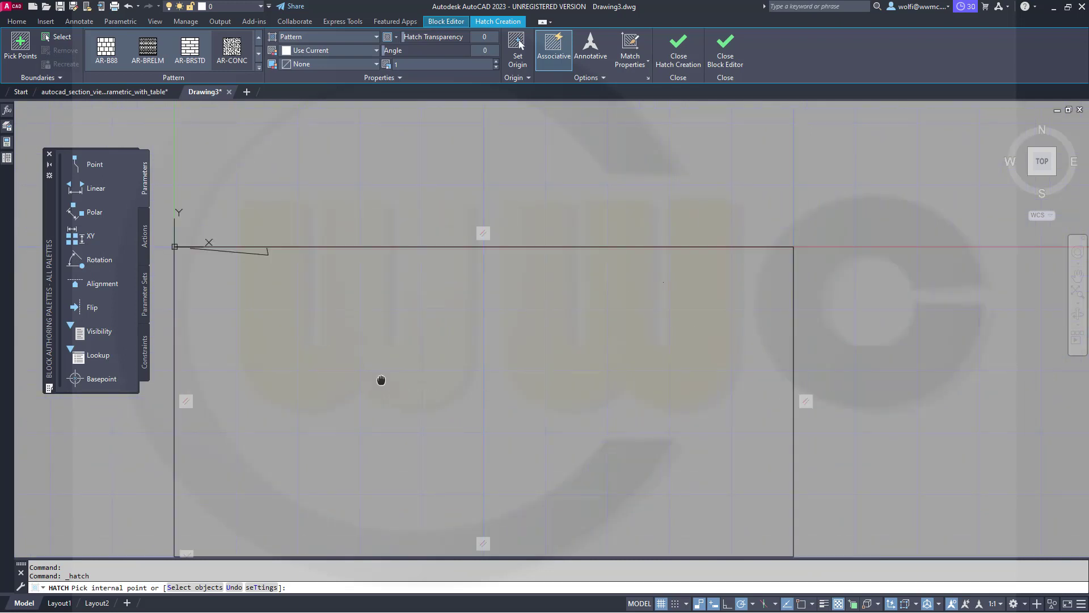
{"action": "middle_click_drag", "start_coordinate": [381, 380], "coordinate": [568, 326]}
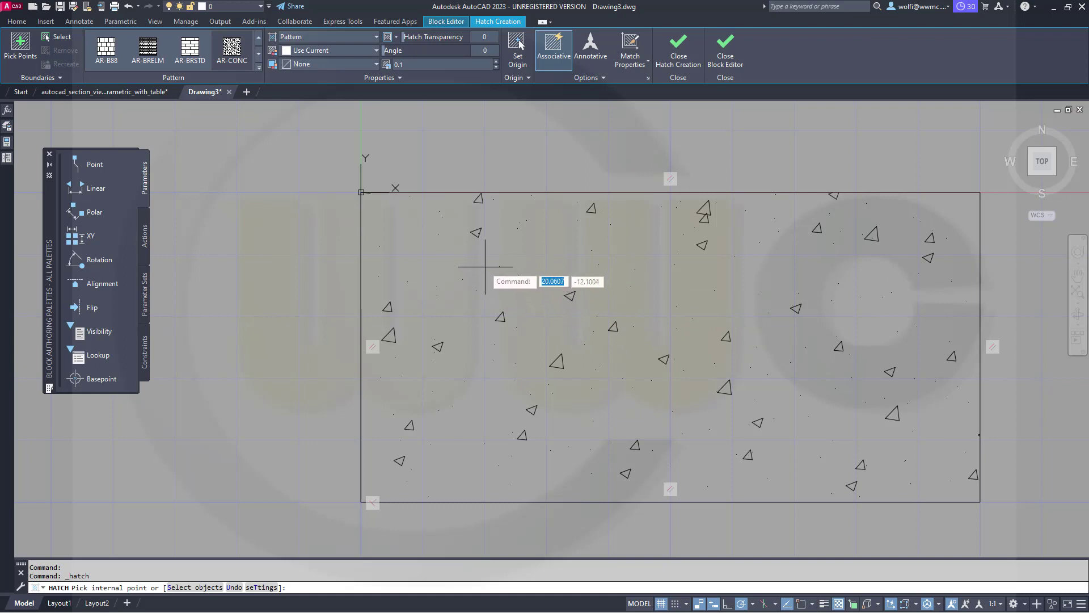
Put the hatch on the hatch layer, fill the rectangle's interior and commit it.
{"action": "left_click", "coordinate": [400, 77]}
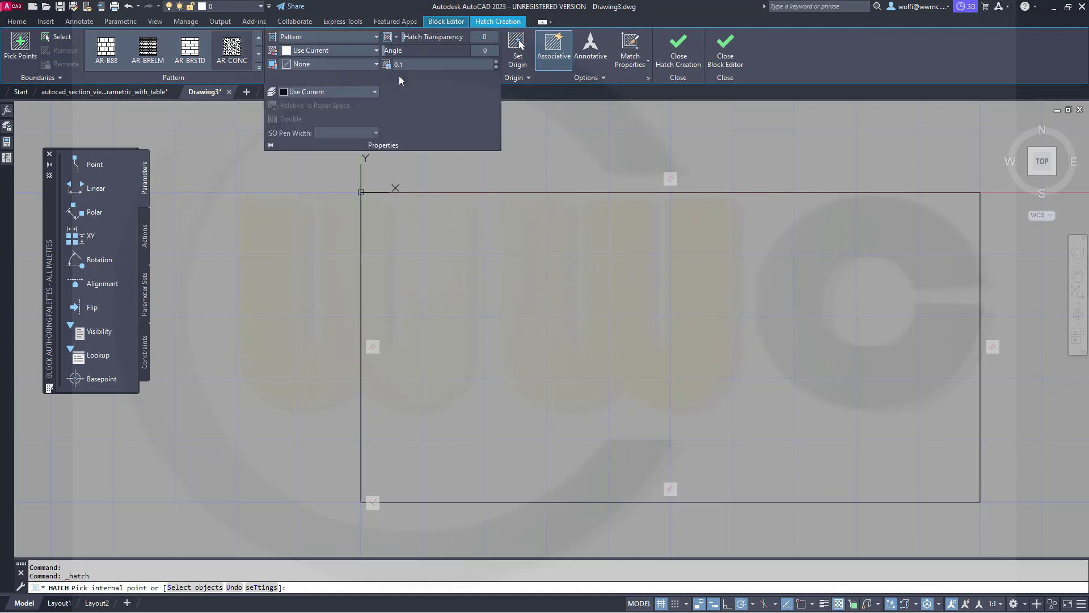
{"action": "left_click", "coordinate": [373, 92]}
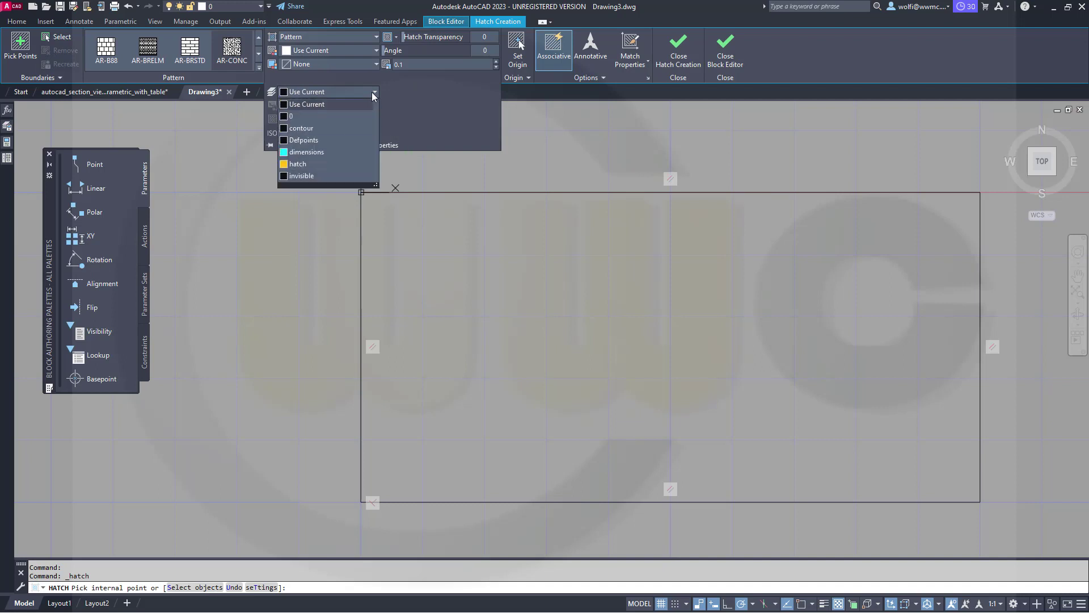
{"action": "left_click", "coordinate": [316, 166]}
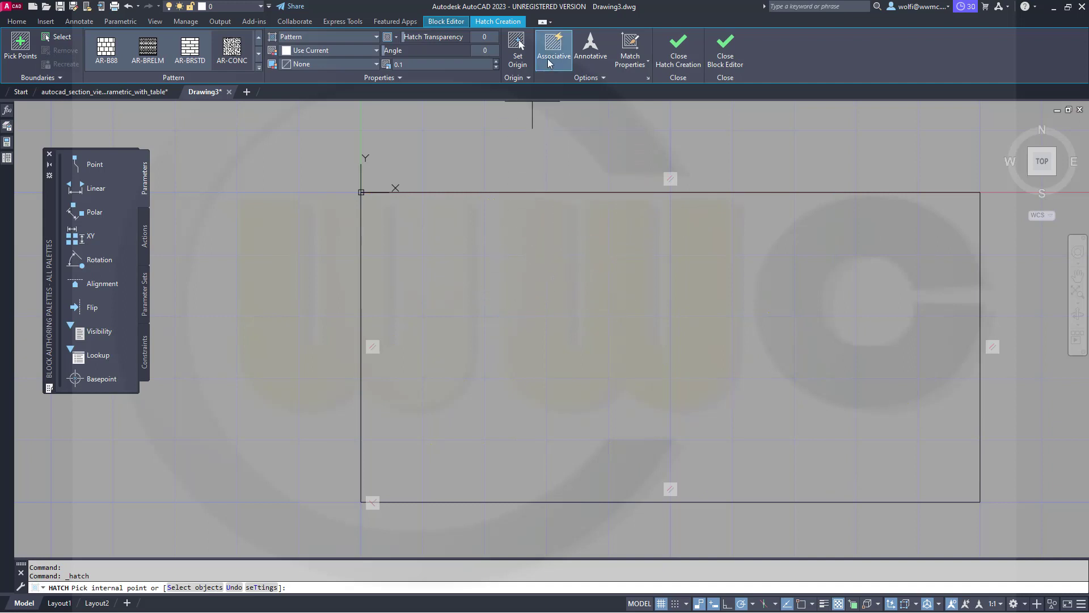
{"action": "left_click", "coordinate": [559, 339]}
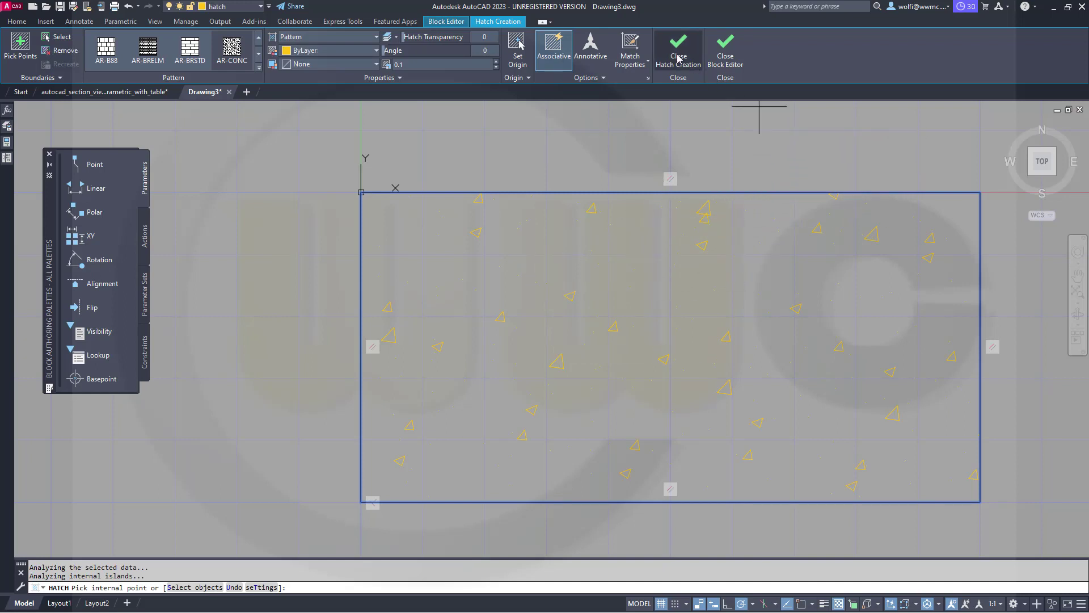
{"action": "left_click", "coordinate": [679, 58]}
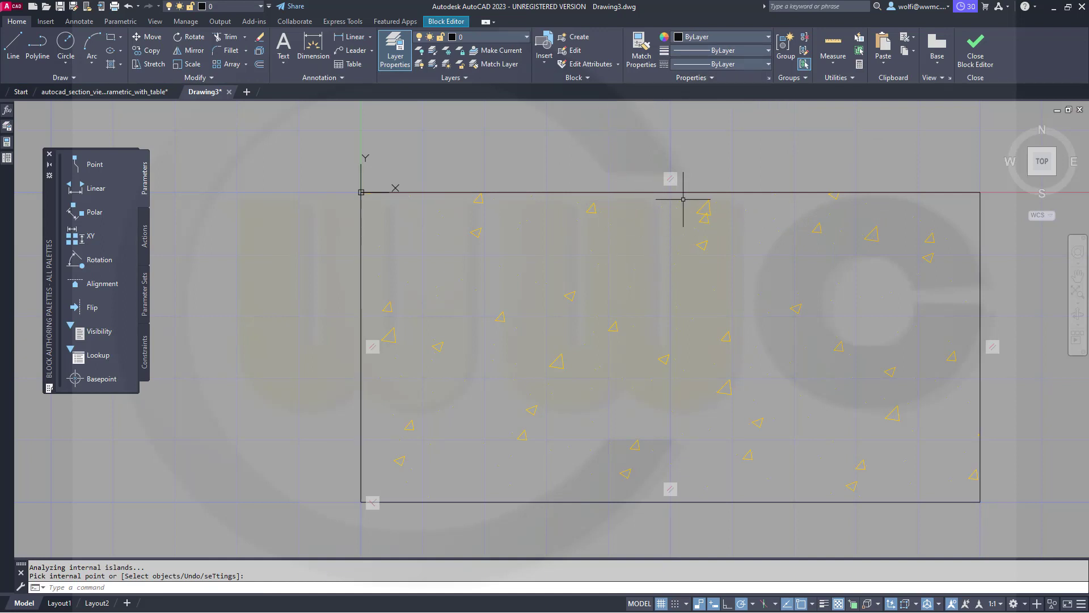
Hide all geometric constraint markers and recentre the rectangle in the view.
{"action": "left_click", "coordinate": [128, 23]}
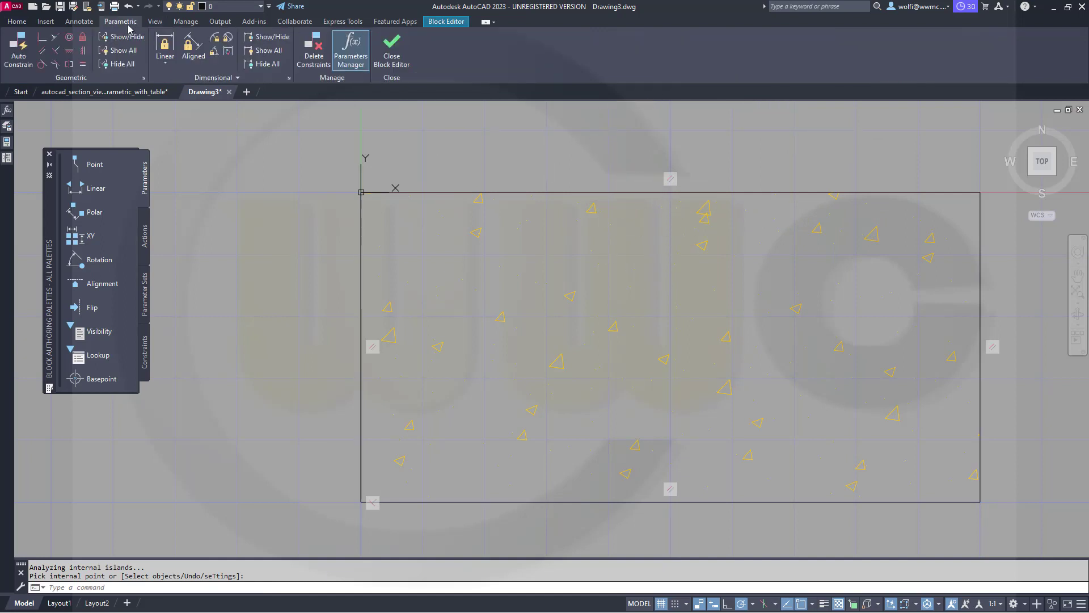
{"action": "left_click", "coordinate": [130, 67]}
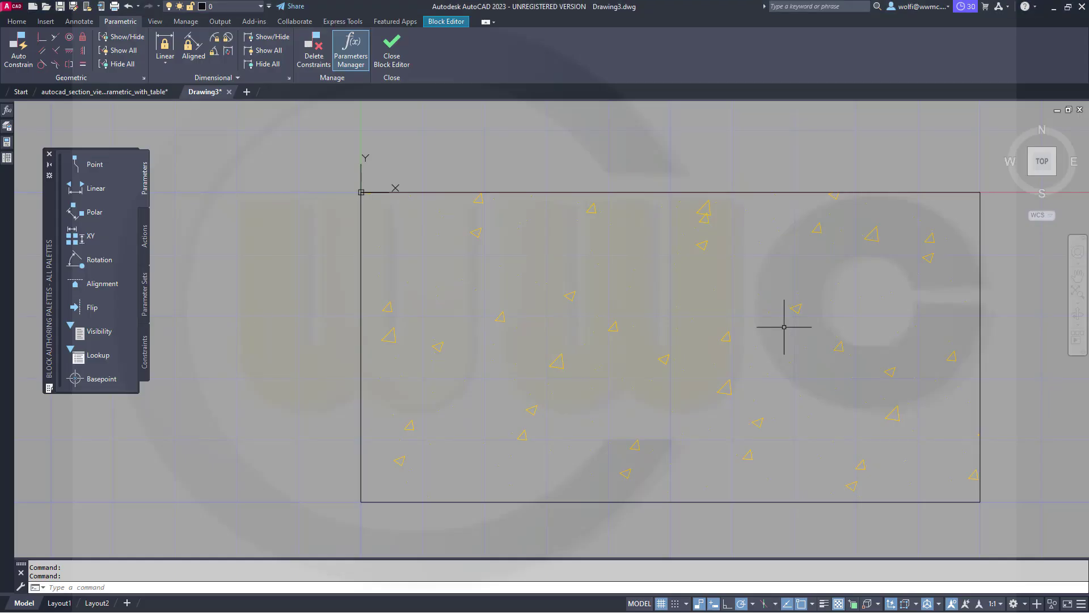
{"action": "scroll", "coordinate": [780, 341], "scroll_direction": "down", "scroll_amount": 5}
{"action": "middle_click_drag", "start_coordinate": [909, 393], "coordinate": [690, 309]}
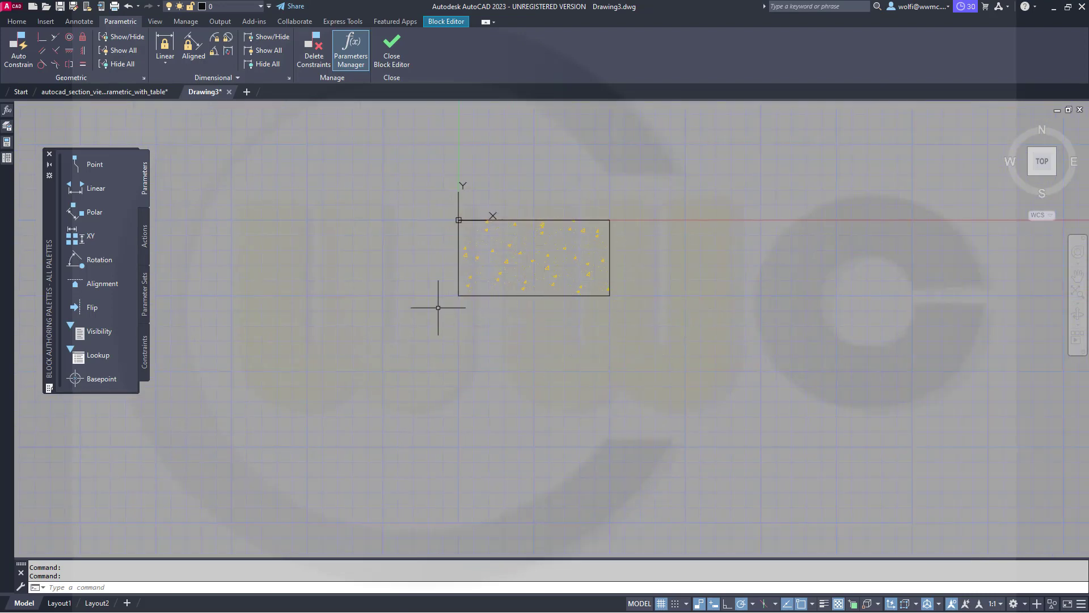
Start copying the rectangle together with its hatch.
{"action": "left_click", "coordinate": [626, 315]}
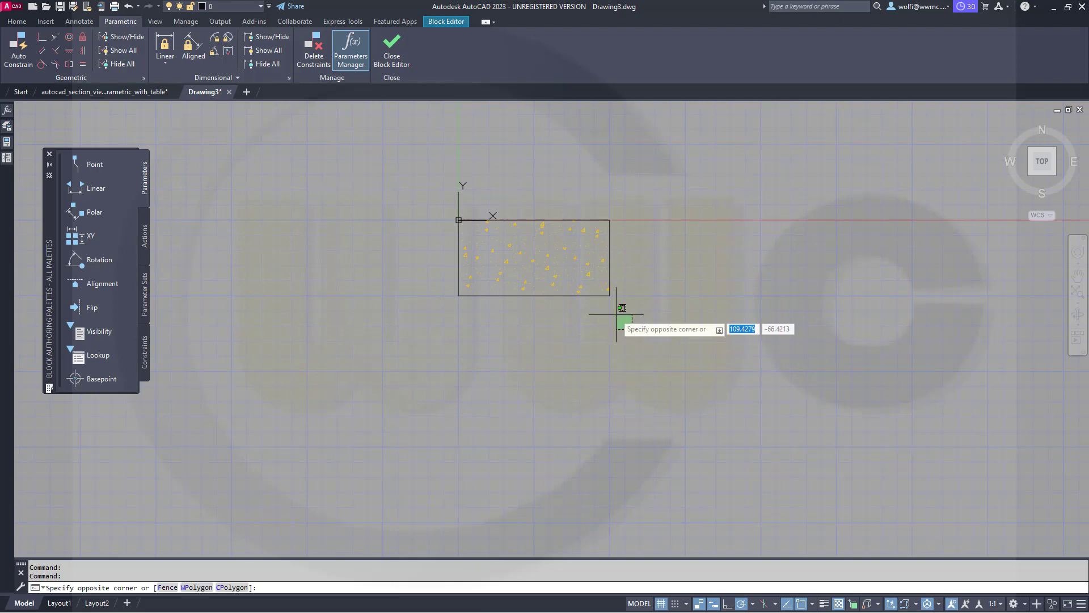
{"action": "left_click", "coordinate": [576, 275]}
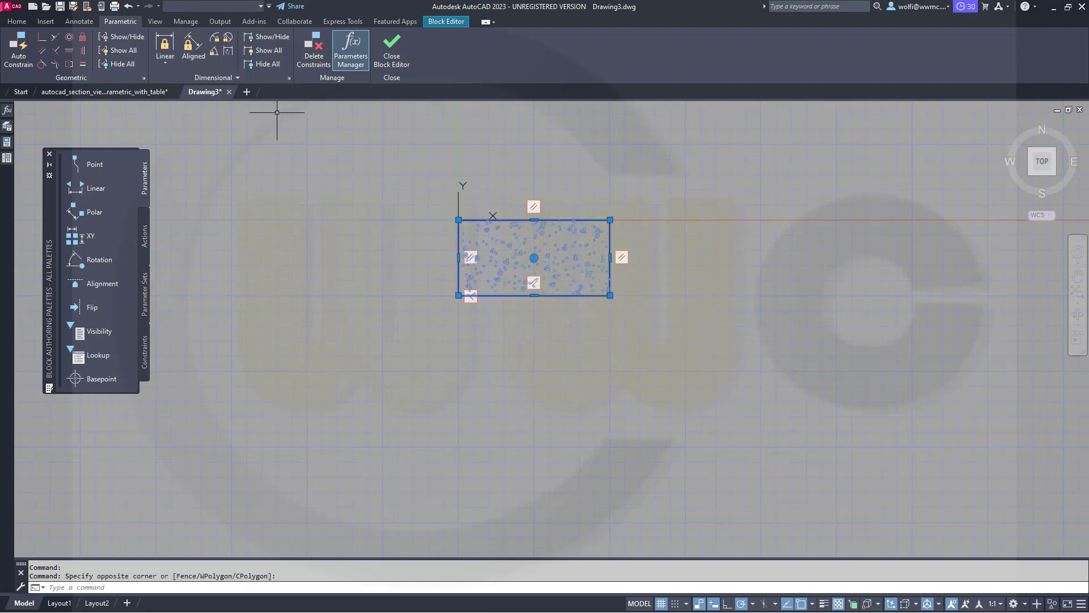
{"action": "left_click", "coordinate": [16, 21]}
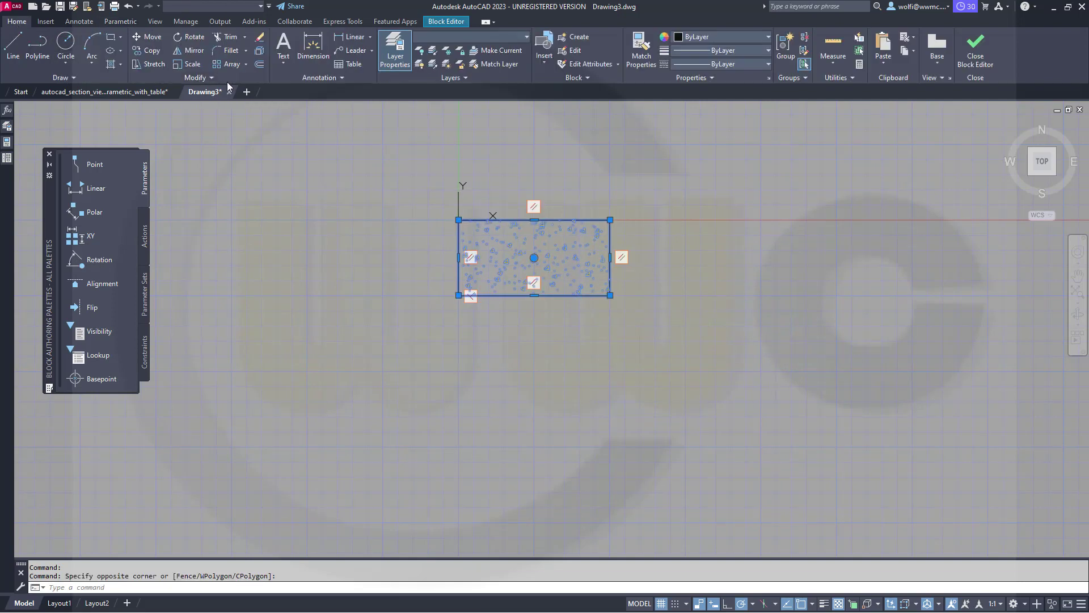
{"action": "left_click", "coordinate": [154, 50]}
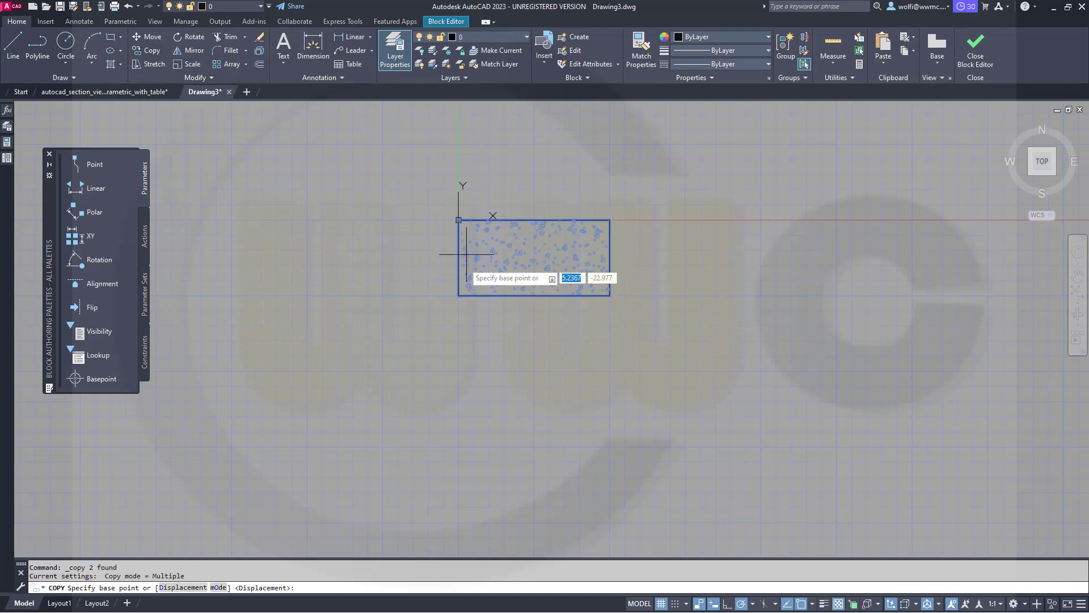
From the lower-left corner, place three hatched rectangle copies stacked below the original.
{"action": "left_click", "coordinate": [459, 295]}
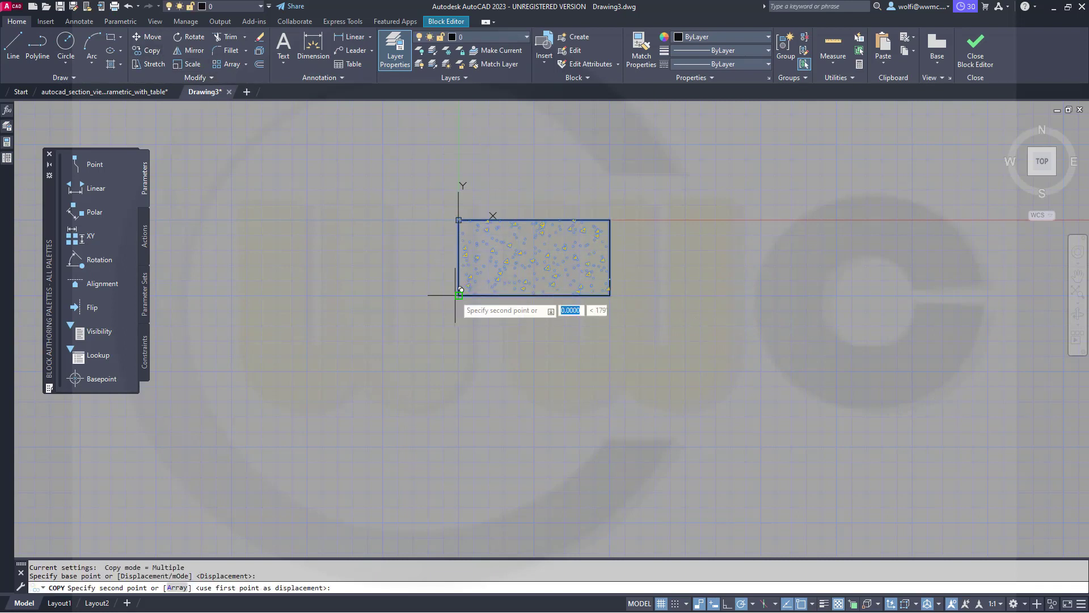
{"action": "left_click", "coordinate": [458, 393]}
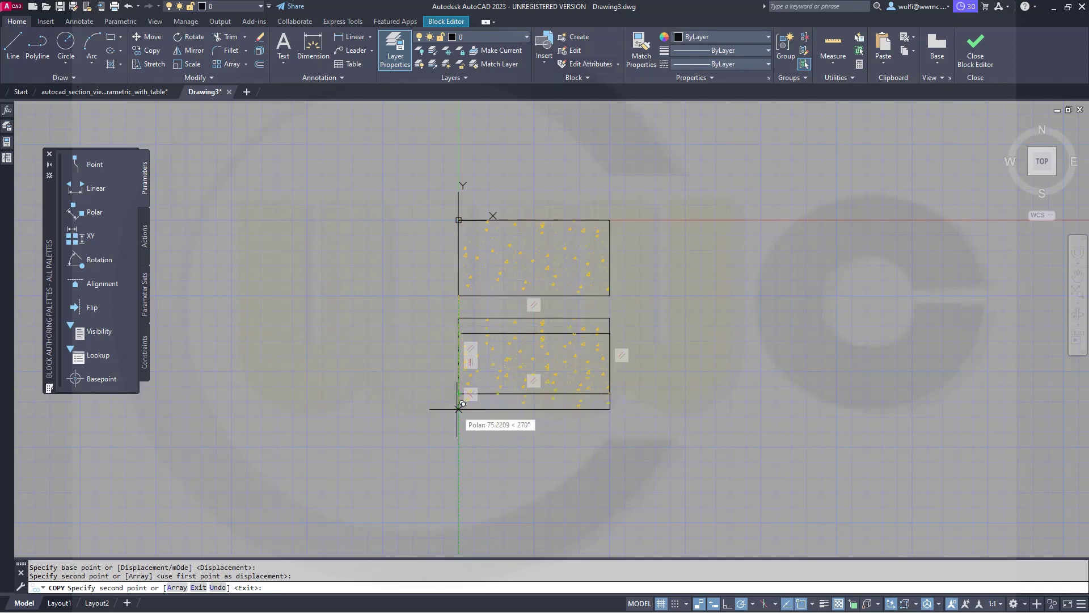
{"action": "left_click", "coordinate": [458, 495]}
{"action": "middle_click_drag", "start_coordinate": [713, 455], "coordinate": [746, 269]}
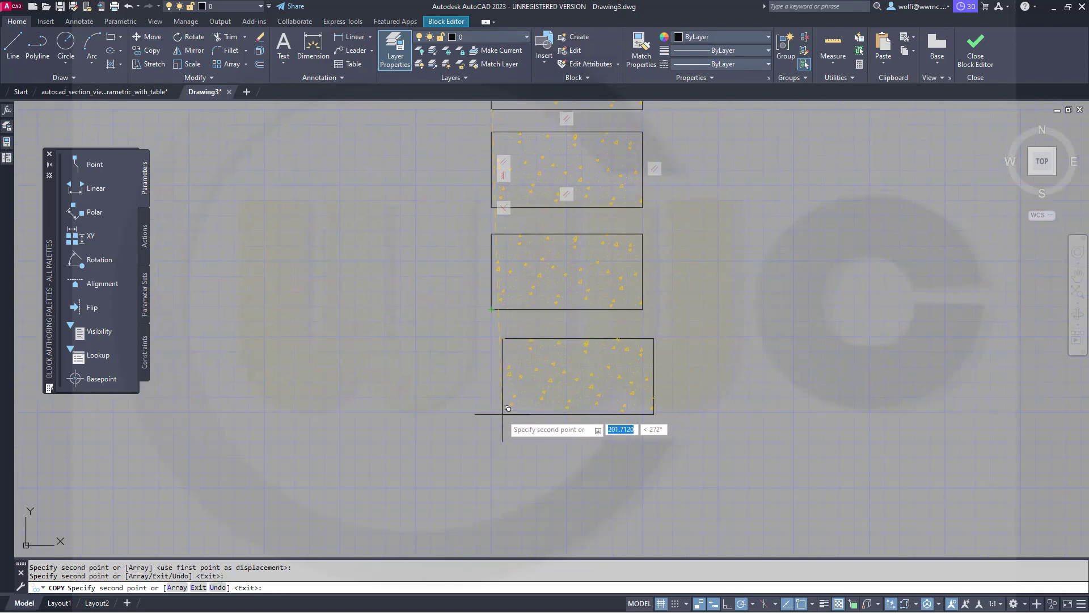
{"action": "left_click", "coordinate": [491, 411]}
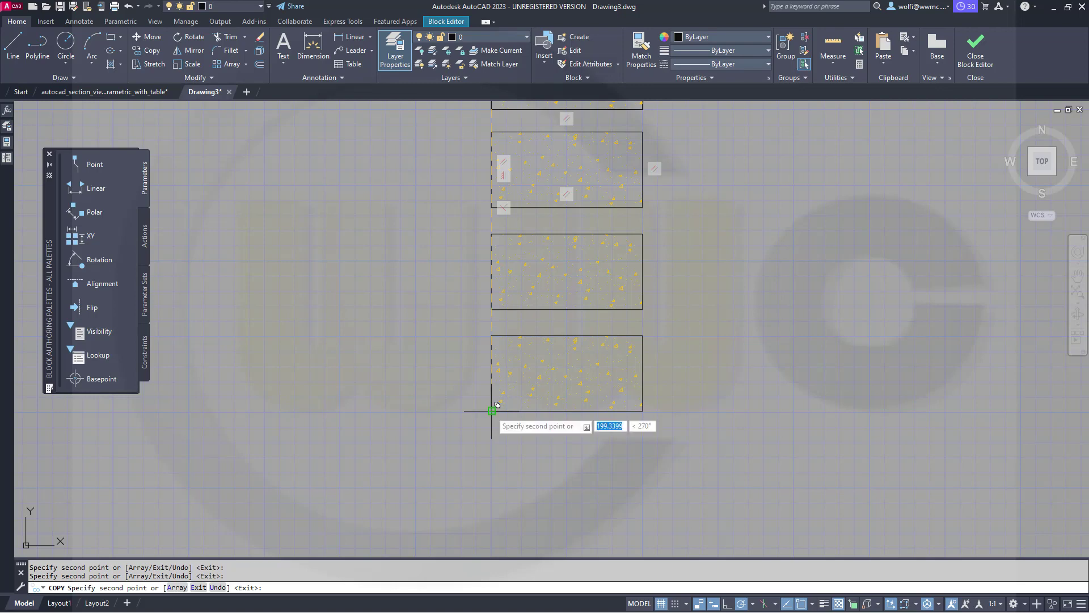
{"action": "key", "text": "Escape"}
{"action": "scroll", "coordinate": [705, 389], "scroll_direction": "up", "scroll_amount": 2}
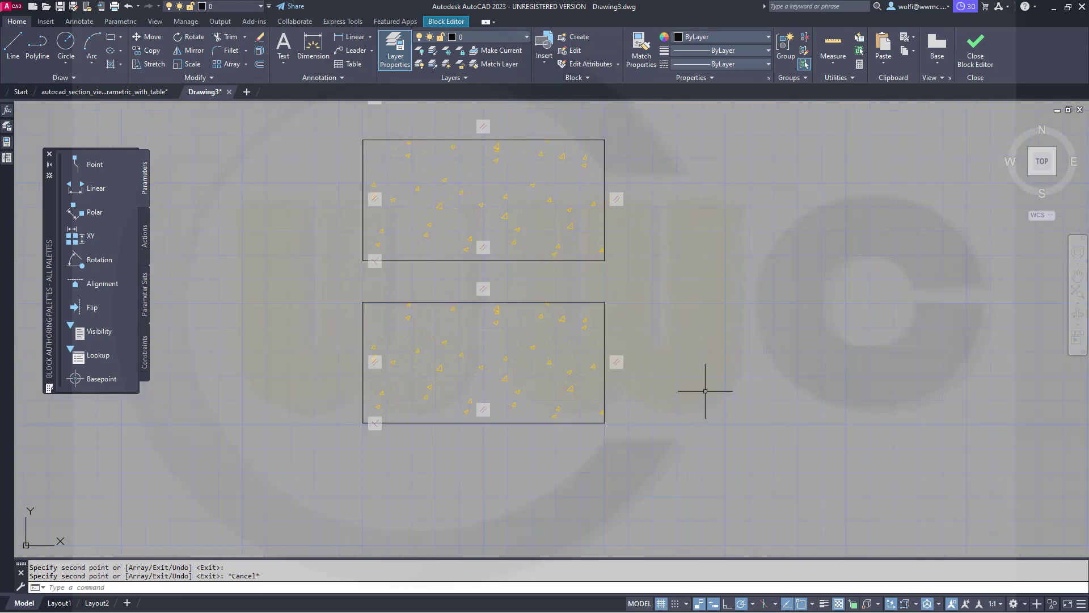
{"action": "scroll", "coordinate": [705, 384], "scroll_direction": "down", "scroll_amount": 2}
{"action": "scroll", "coordinate": [691, 326], "scroll_direction": "up", "scroll_amount": 4}
{"action": "scroll", "coordinate": [694, 279], "scroll_direction": "down", "scroll_amount": 4}
{"action": "scroll", "coordinate": [694, 279], "scroll_direction": "up", "scroll_amount": 2}
{"action": "scroll", "coordinate": [705, 275], "scroll_direction": "down", "scroll_amount": 2}
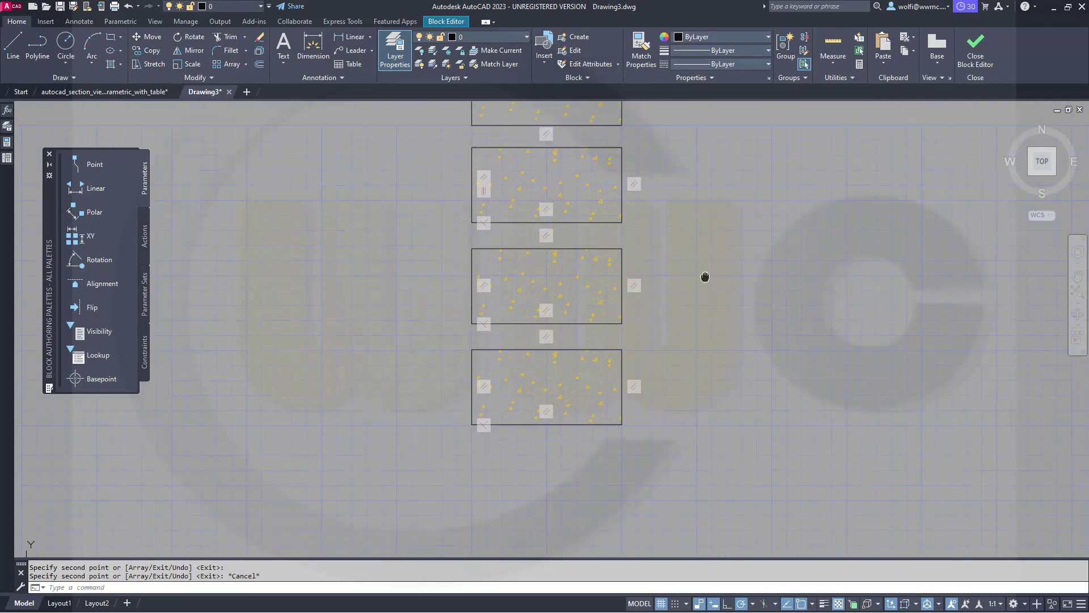
{"action": "scroll", "coordinate": [705, 275], "scroll_direction": "up", "scroll_amount": 2}
{"action": "scroll", "coordinate": [696, 333], "scroll_direction": "down", "scroll_amount": 2}
{"action": "scroll", "coordinate": [679, 300], "scroll_direction": "down", "scroll_amount": 2}
{"action": "scroll", "coordinate": [675, 261], "scroll_direction": "up", "scroll_amount": 2}
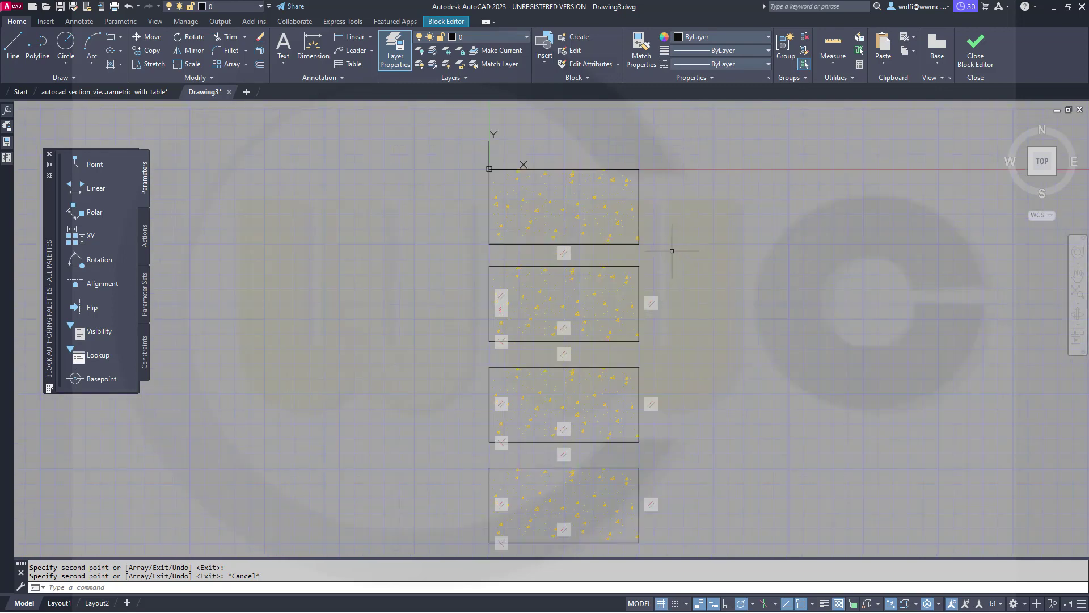
Cancel leftover commands and hide all geometric constraint markers on the four rectangles.
{"action": "key", "text": "Escape"}
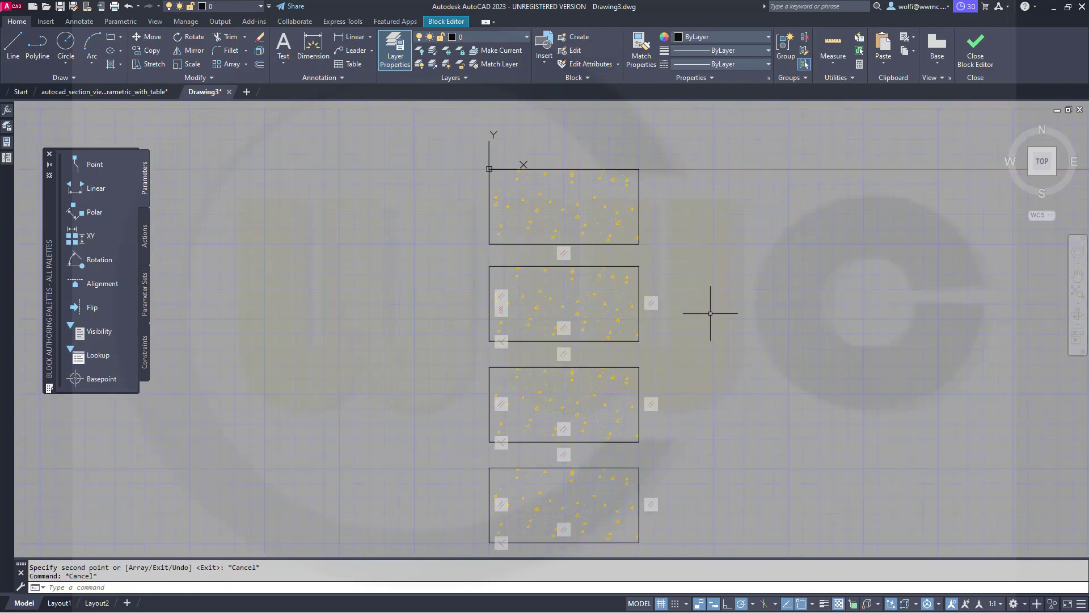
{"action": "left_click", "coordinate": [126, 24]}
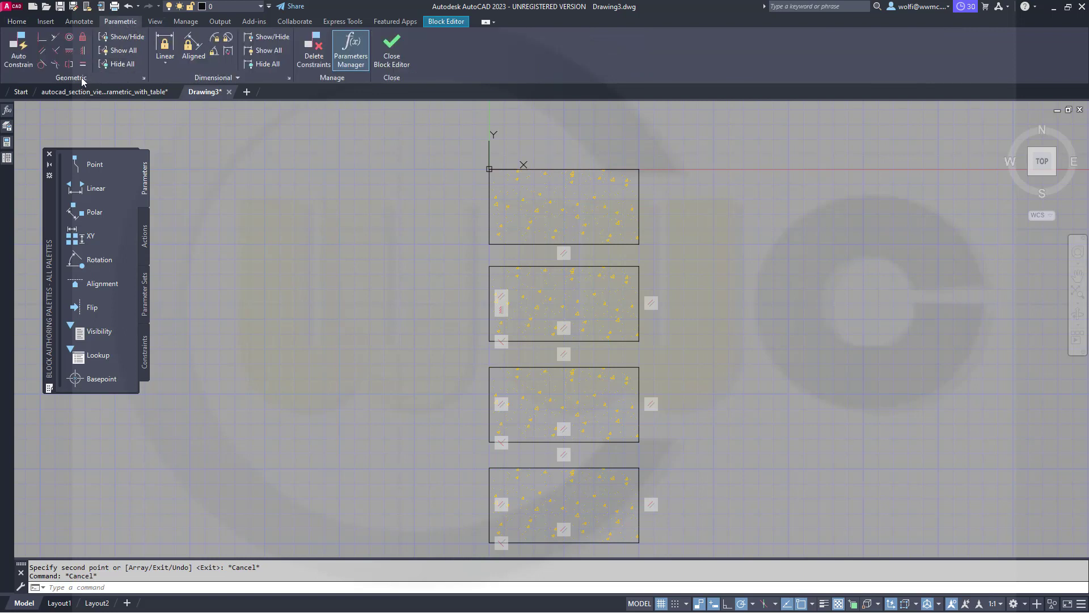
{"action": "left_click", "coordinate": [119, 65]}
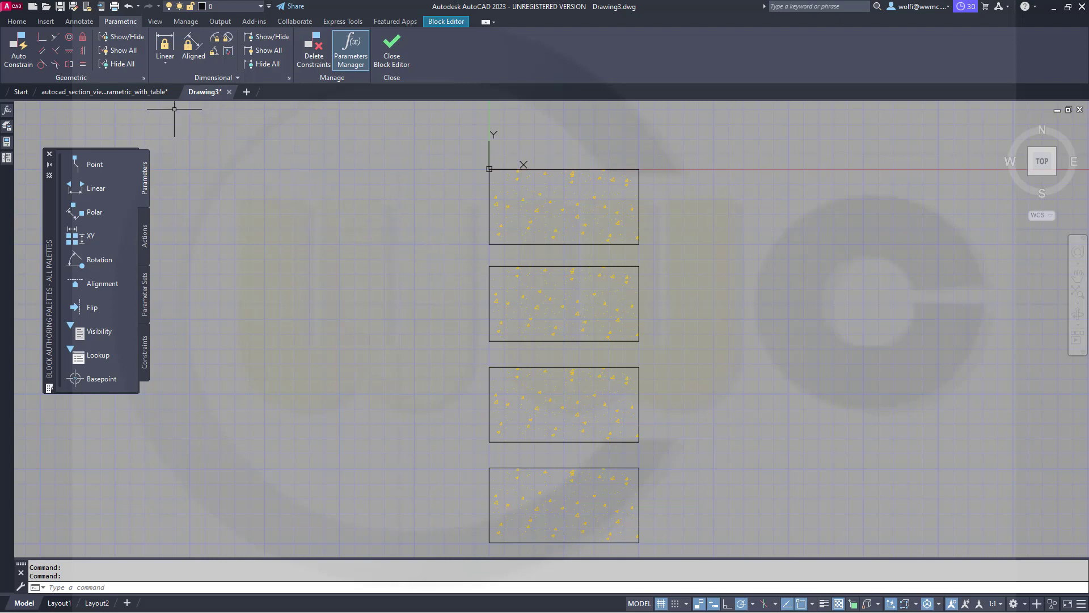
{"action": "mouse_move", "coordinate": [216, 95]}
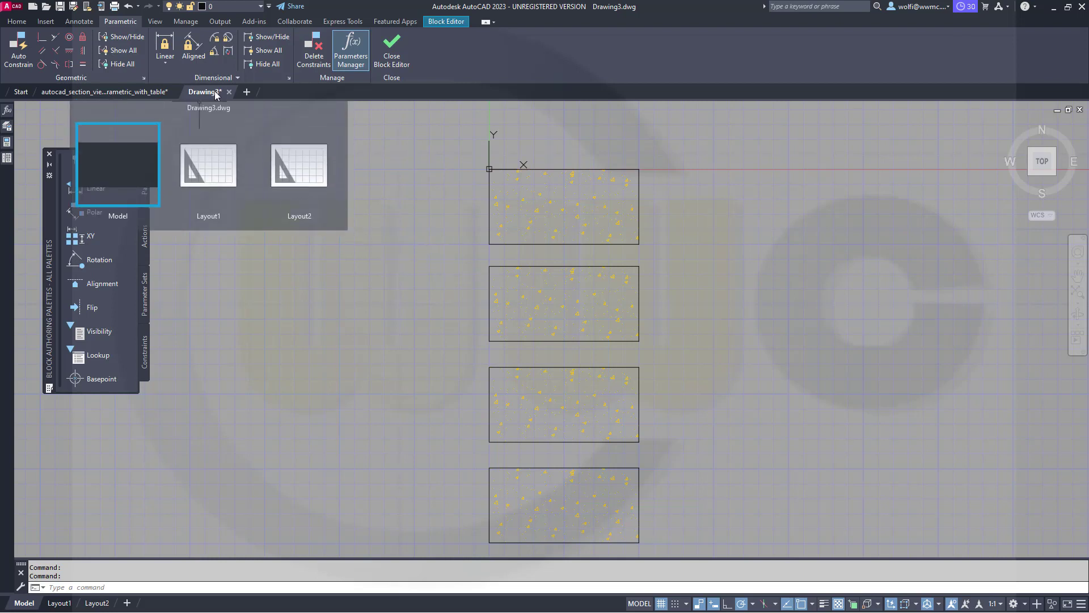
{"action": "left_click", "coordinate": [437, 22]}
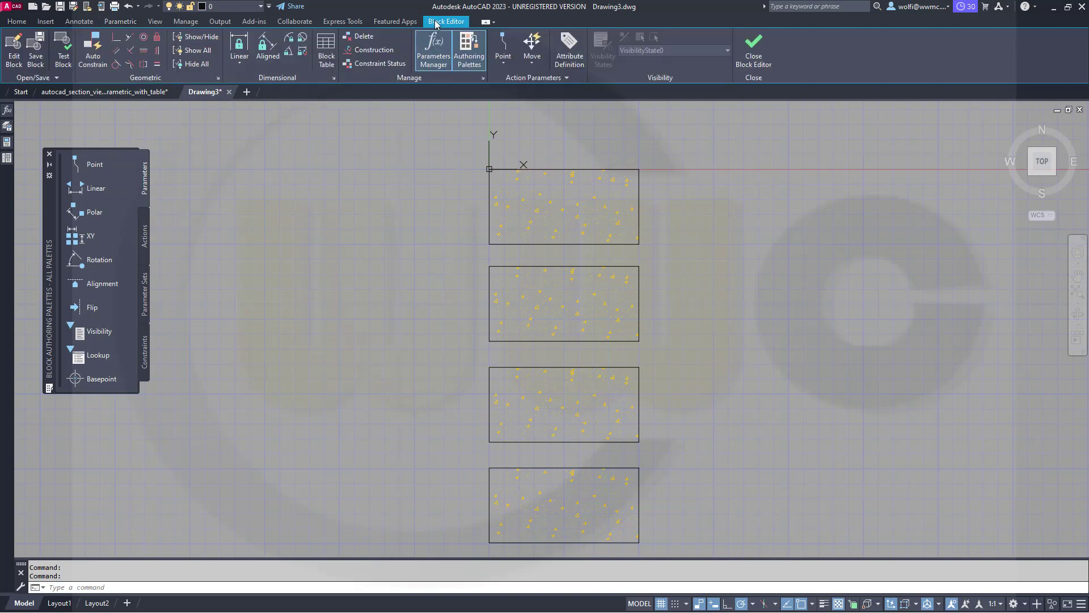
{"action": "left_click", "coordinate": [66, 54]}
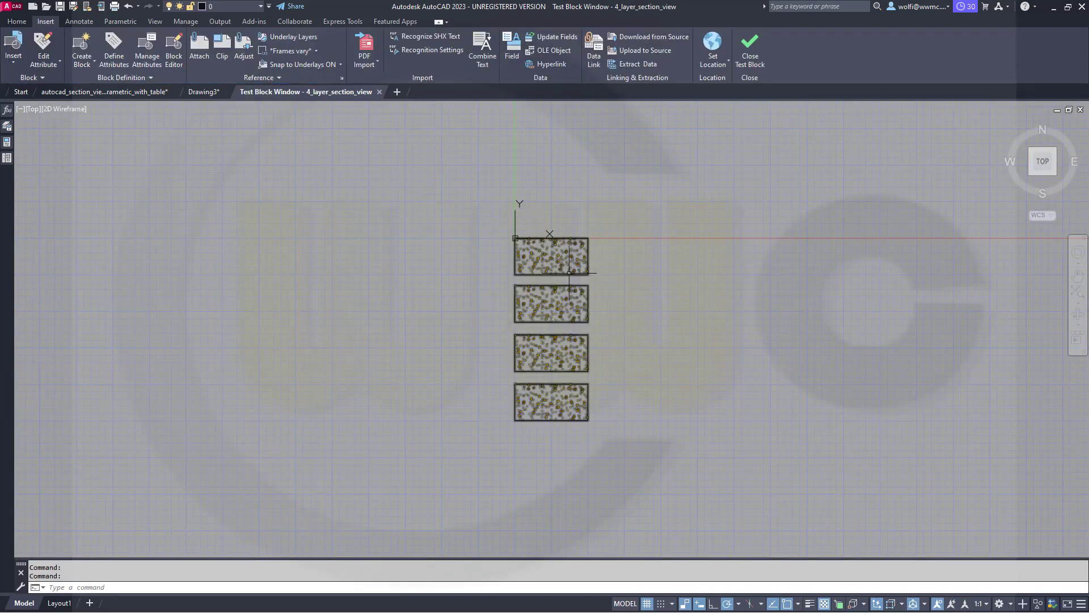
{"action": "left_click", "coordinate": [569, 274]}
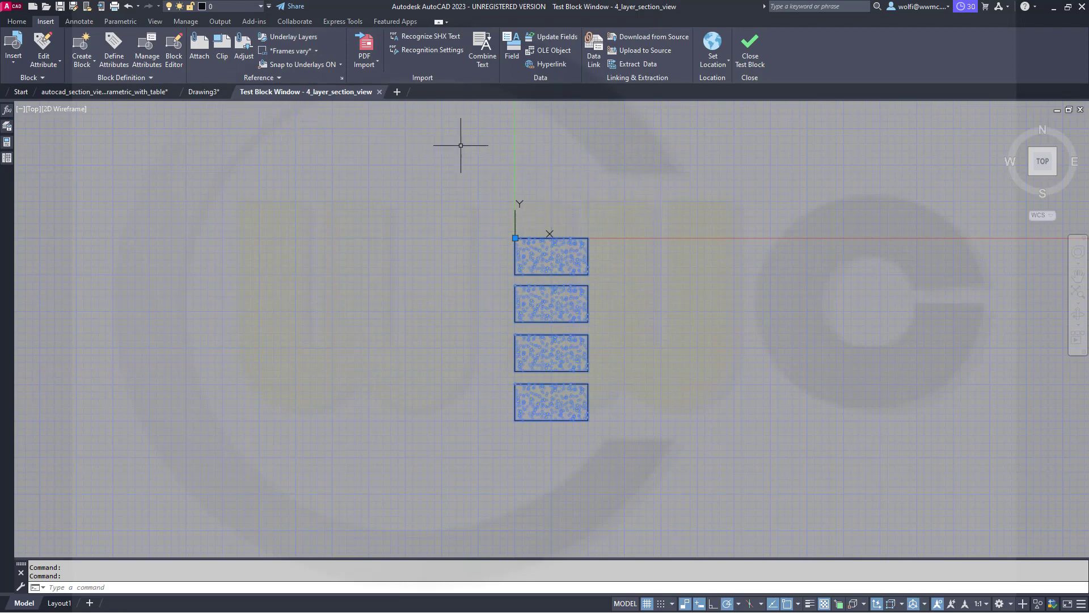
{"action": "left_click", "coordinate": [751, 56]}
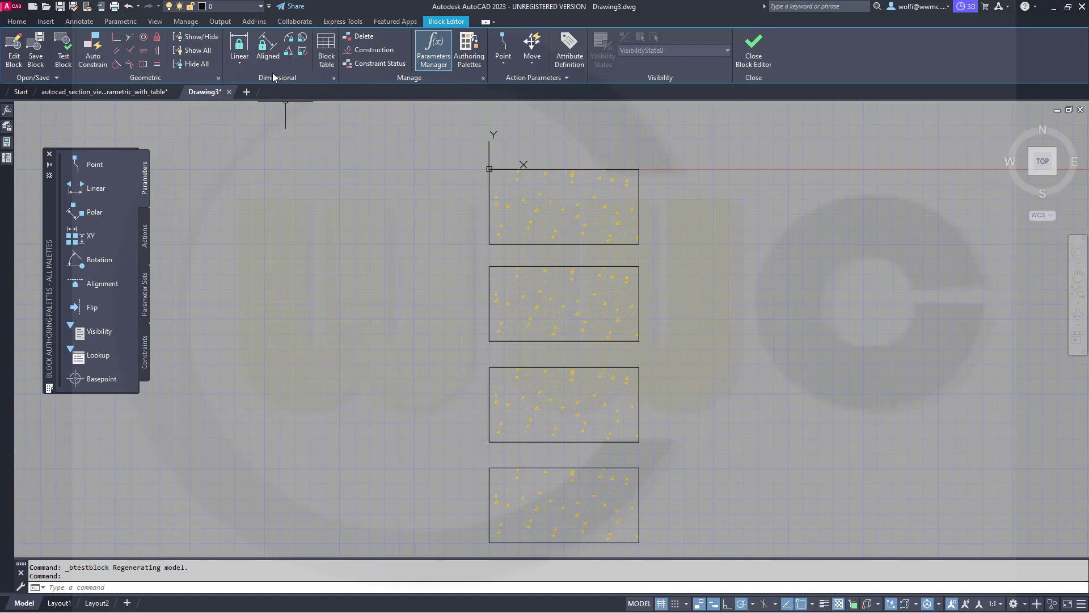
Add a linear parameter across the top rectangle's 100 width, named width.
{"action": "left_click", "coordinate": [239, 48]}
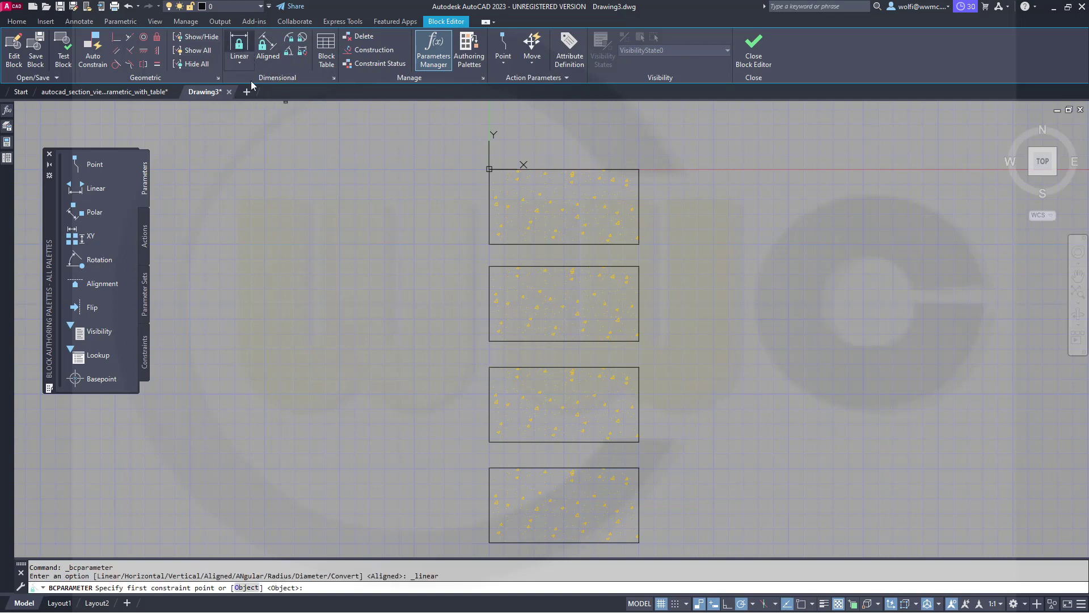
{"action": "left_click", "coordinate": [490, 170]}
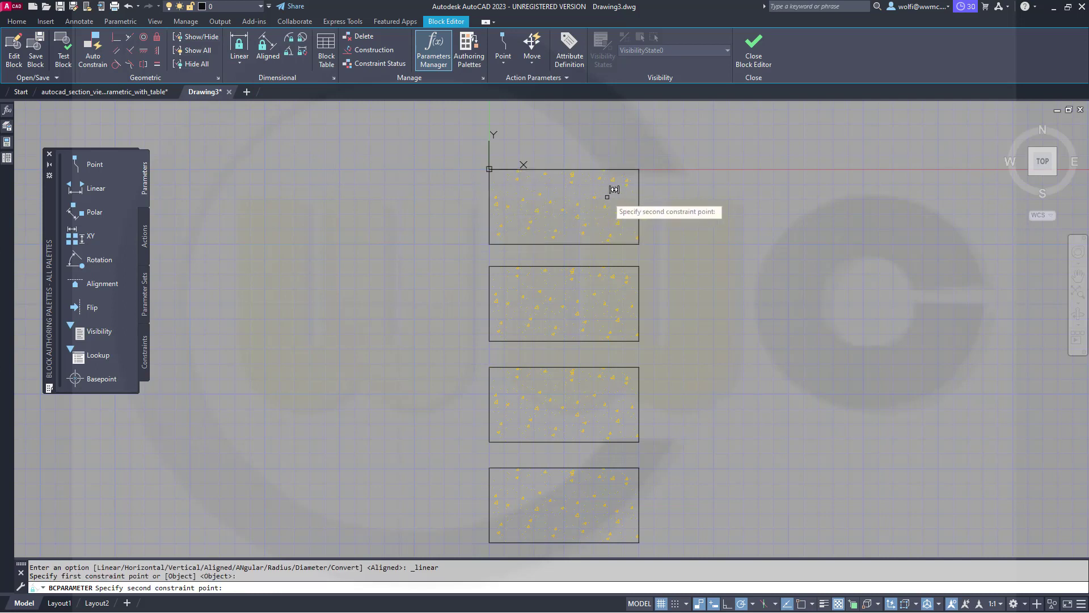
{"action": "left_click", "coordinate": [639, 170]}
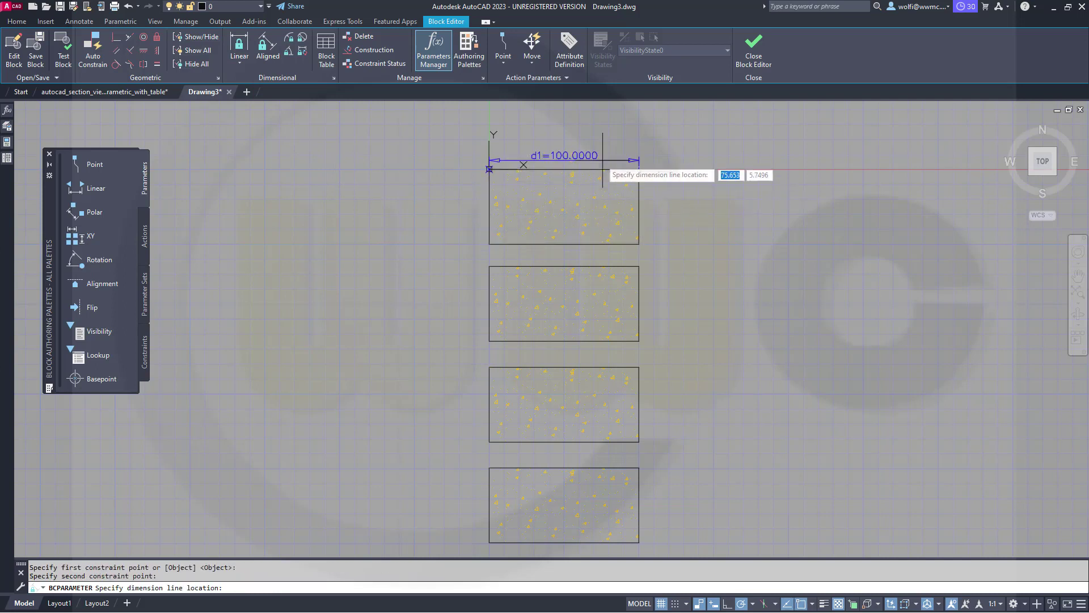
{"action": "left_click", "coordinate": [580, 142]}
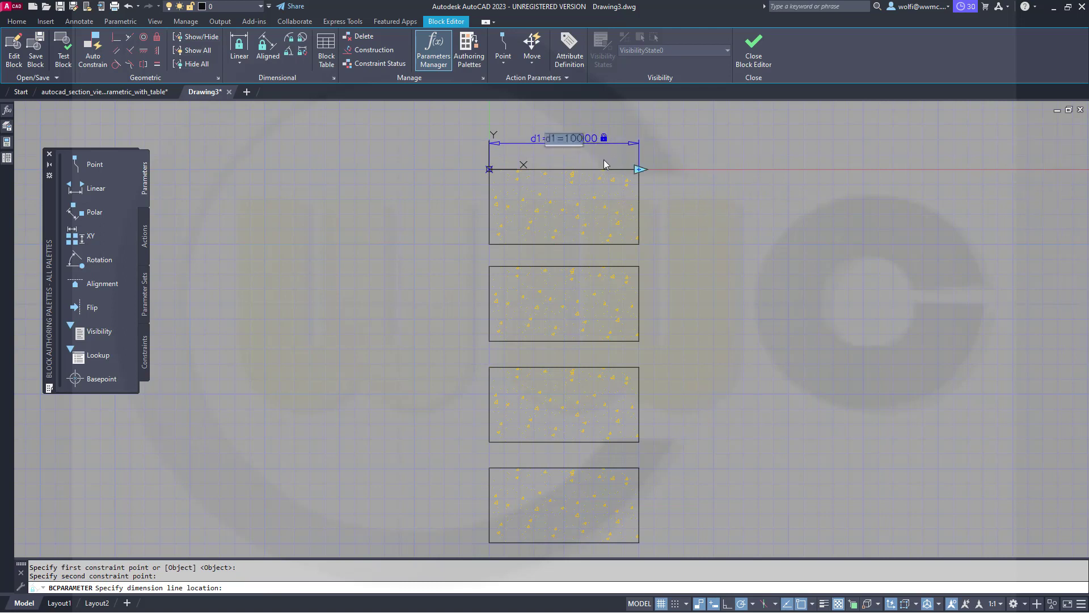
{"action": "left_click", "coordinate": [557, 142]}
{"action": "type", "text": "width"}
{"action": "key", "text": "Return"}
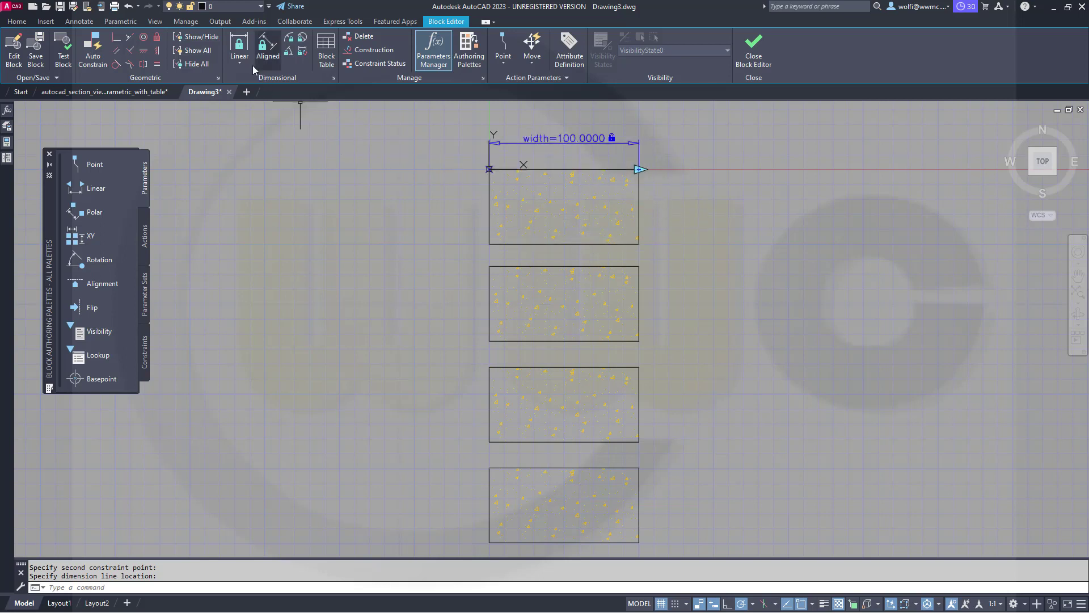
Add a linear parameter for the top rectangle's 50 height, named layer_1.
{"action": "left_click", "coordinate": [239, 48]}
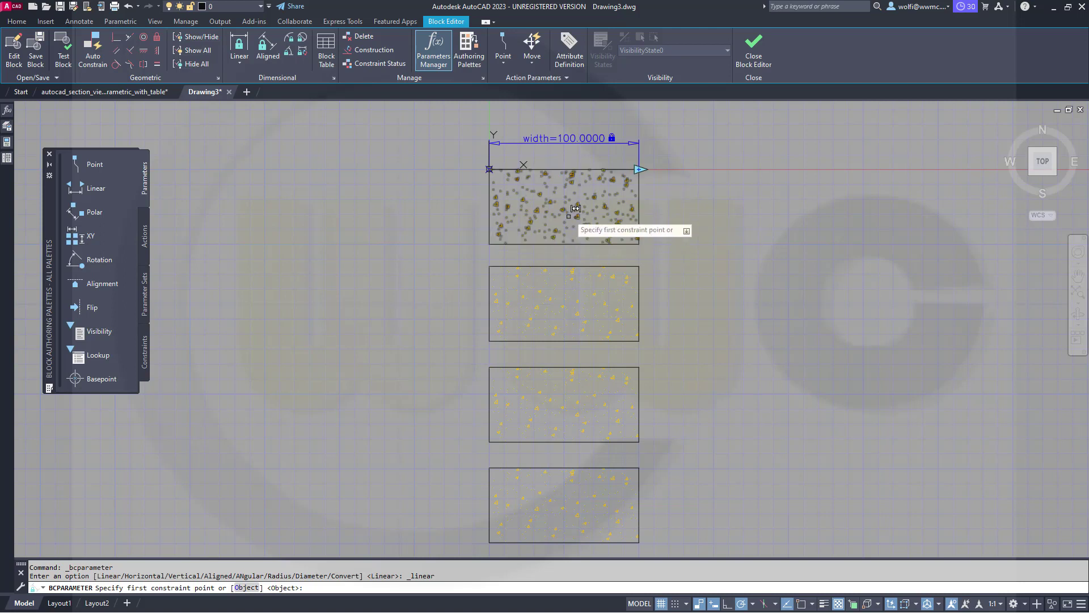
{"action": "left_click", "coordinate": [581, 161]}
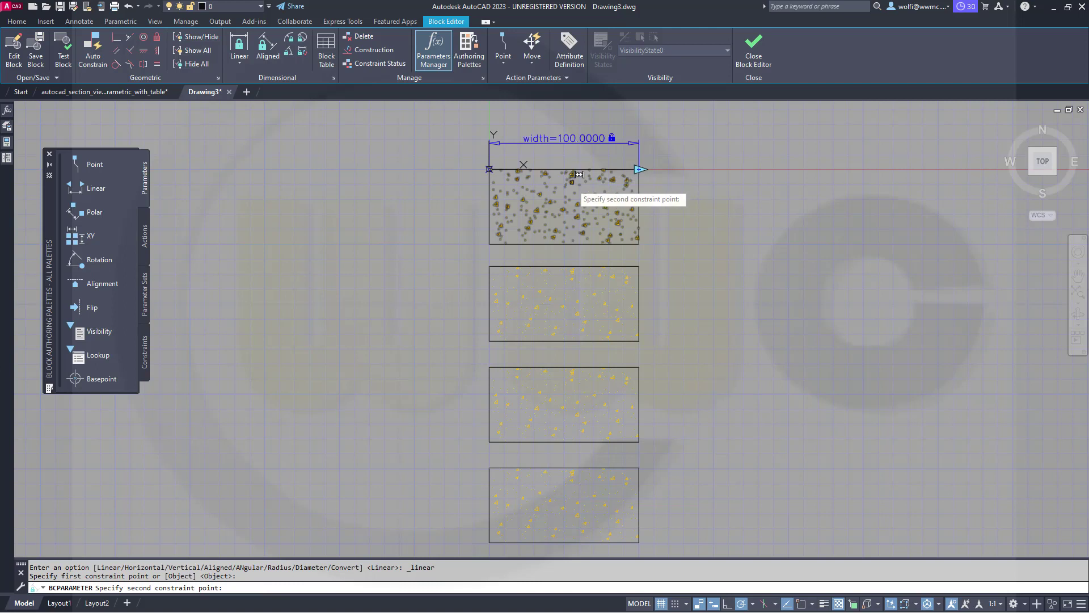
{"action": "left_click", "coordinate": [579, 235]}
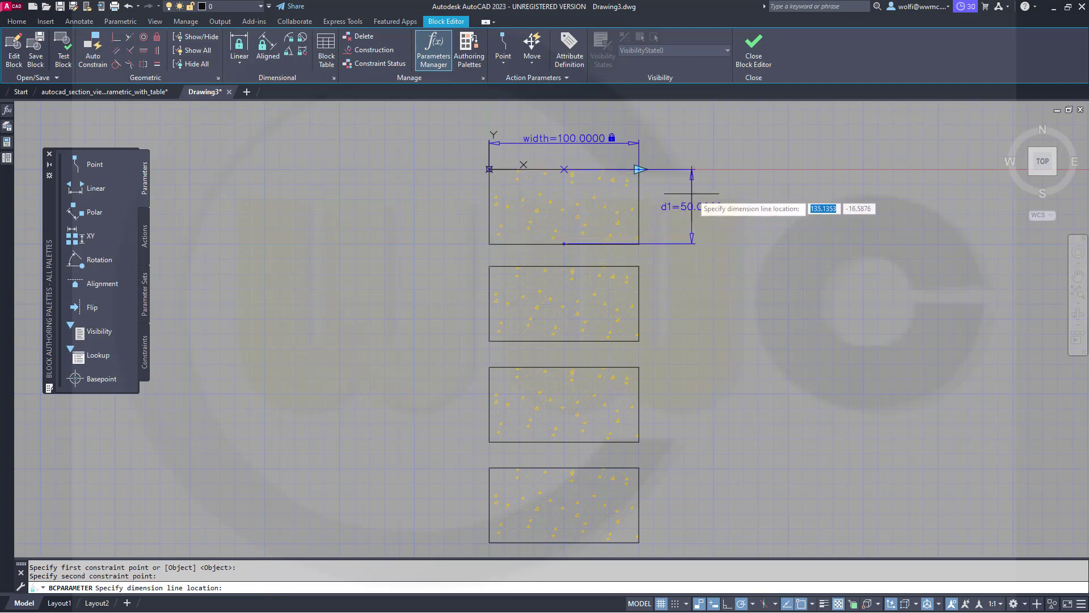
{"action": "left_click", "coordinate": [700, 217]}
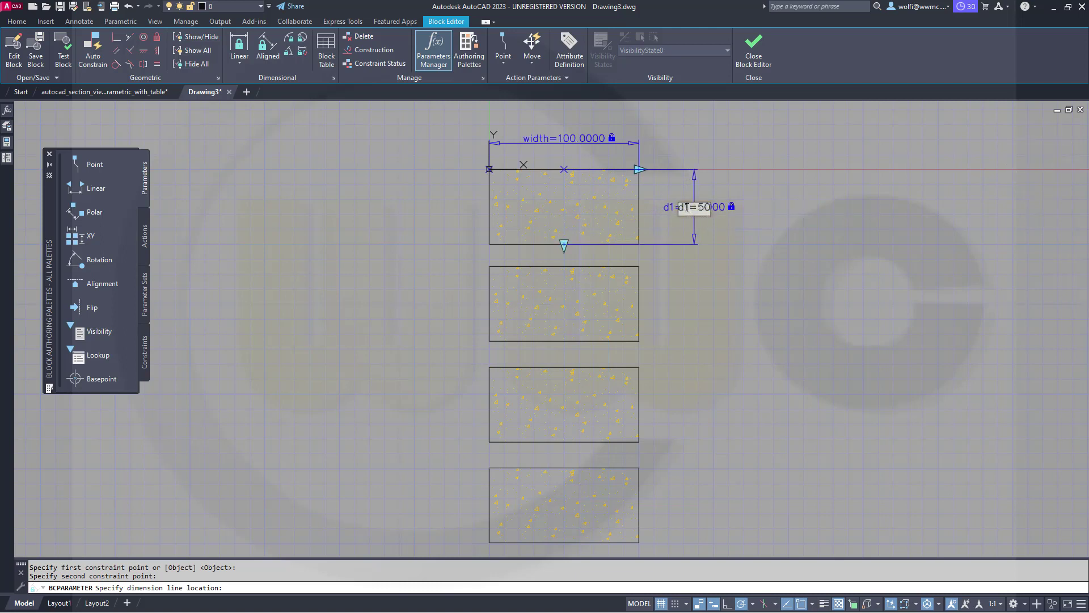
{"action": "left_click", "coordinate": [687, 207]}
{"action": "type", "text": "layer_"}
{"action": "key", "text": "Return"}
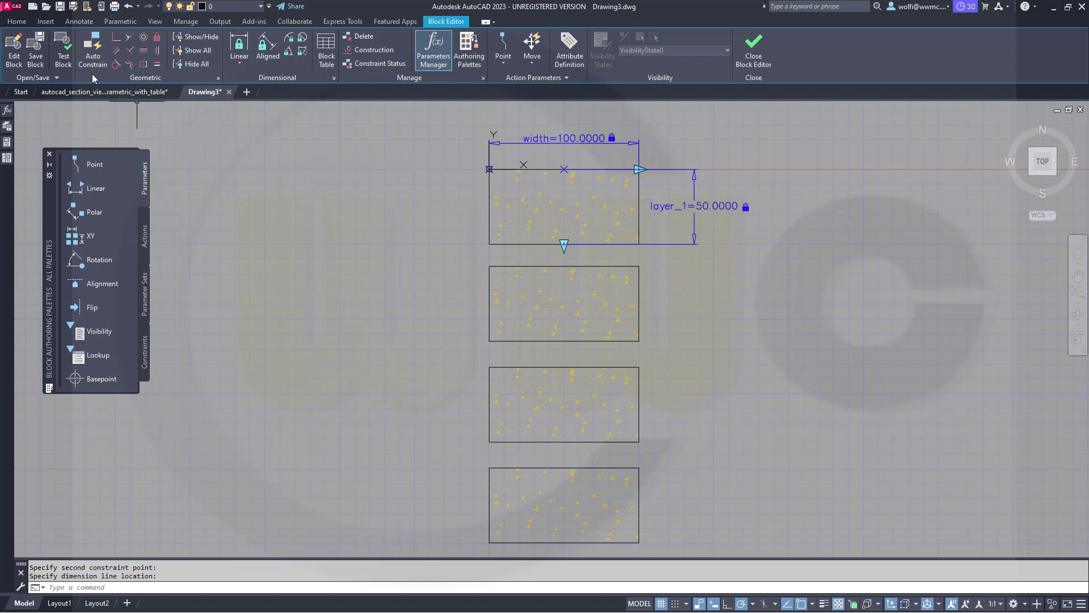
{"action": "left_click", "coordinate": [66, 58]}
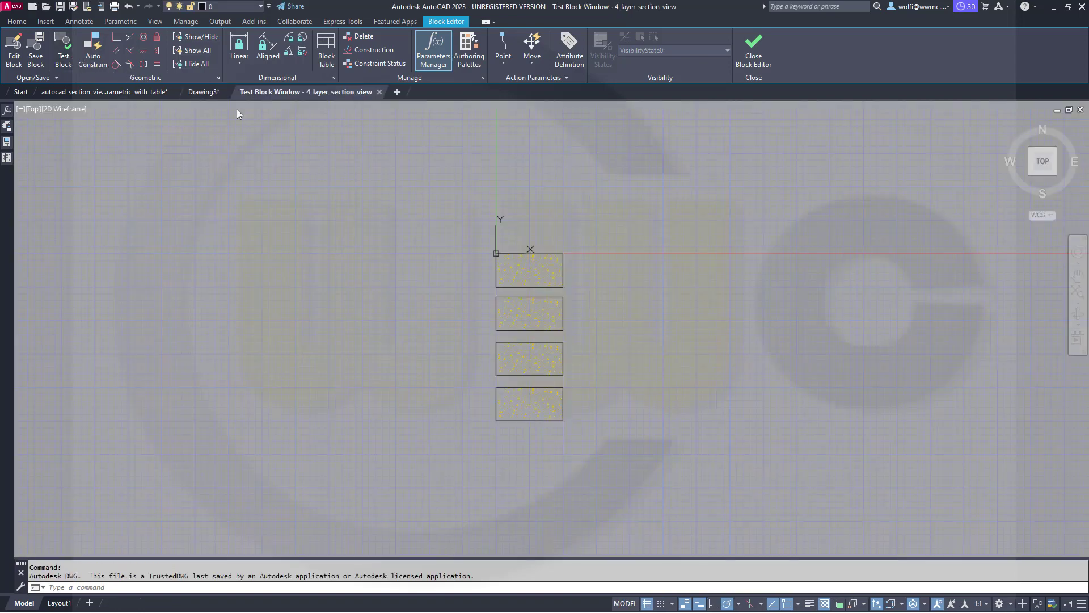
{"action": "left_click", "coordinate": [528, 253]}
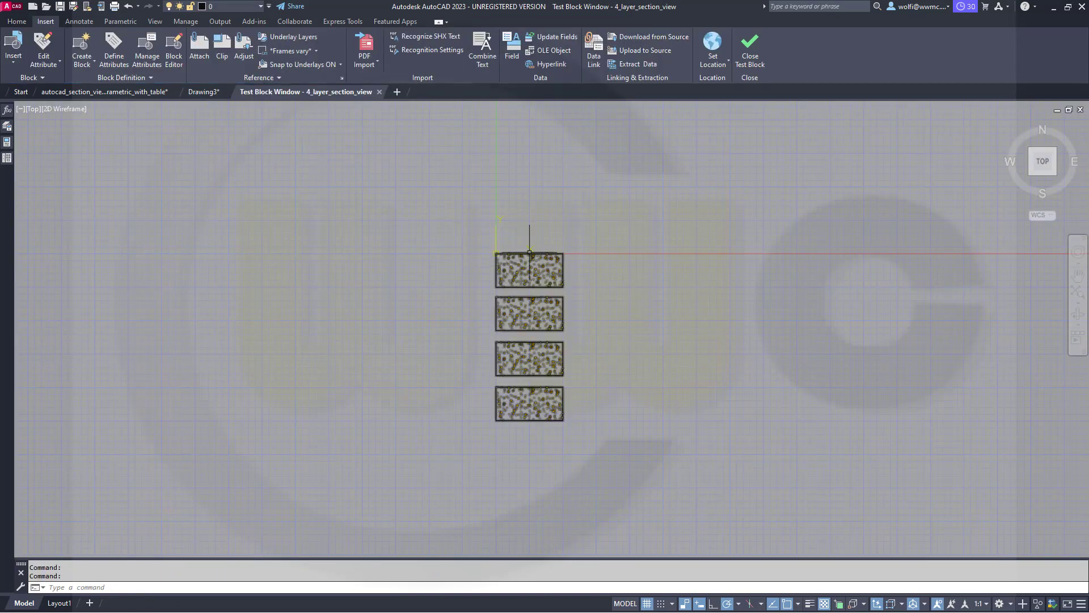
{"action": "key", "text": "Escape"}
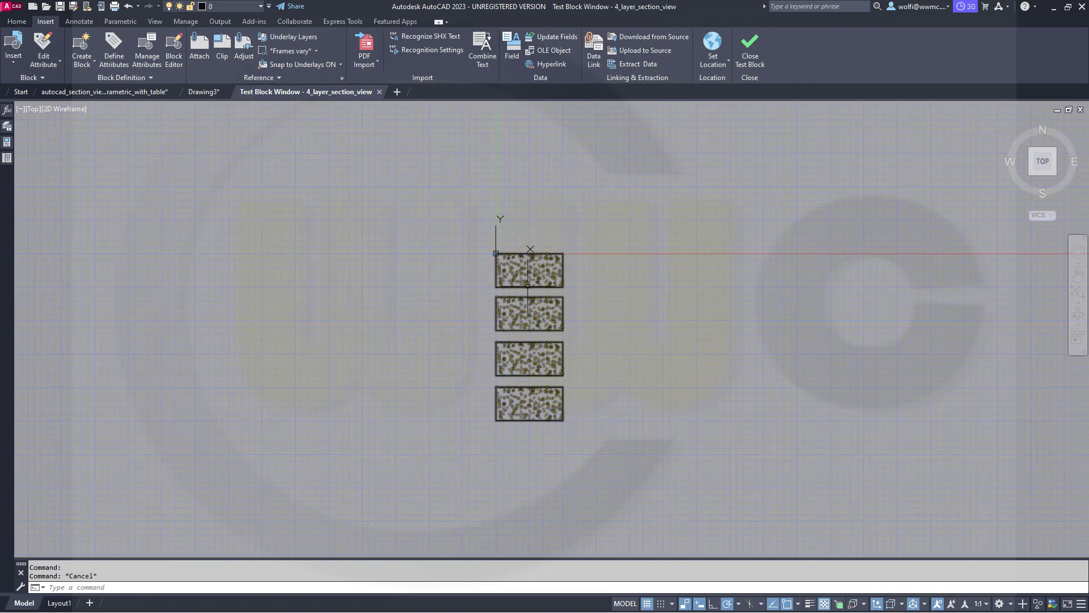
{"action": "left_click", "coordinate": [525, 274]}
{"action": "scroll", "coordinate": [527, 277], "scroll_direction": "up", "scroll_amount": 4}
{"action": "scroll", "coordinate": [527, 277], "scroll_direction": "up", "scroll_amount": 2}
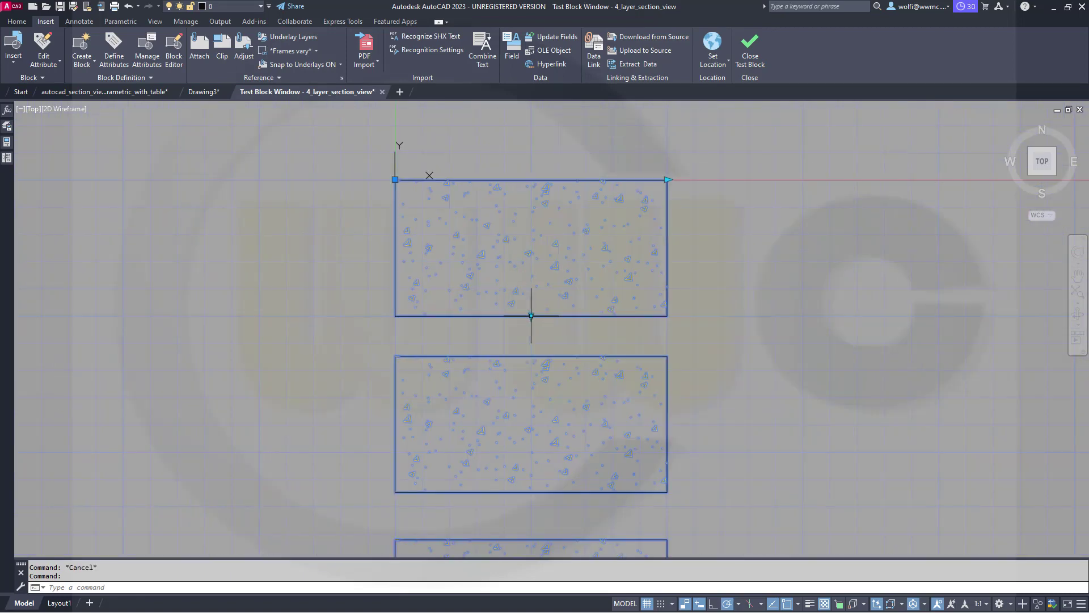
{"action": "left_click", "coordinate": [531, 315]}
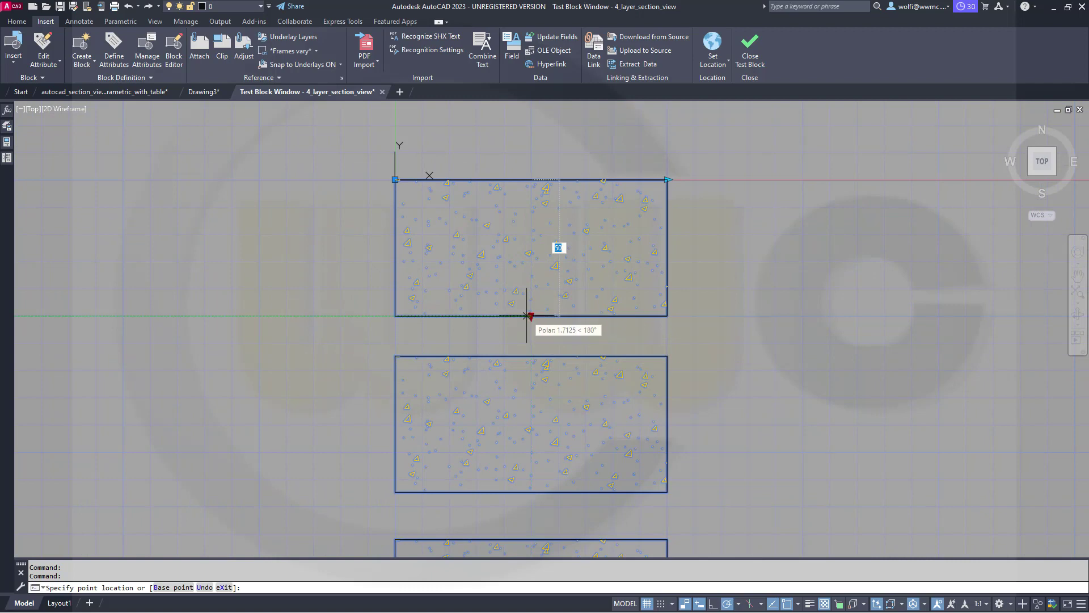
{"action": "key", "text": "Escape"}
{"action": "left_click", "coordinate": [667, 180]}
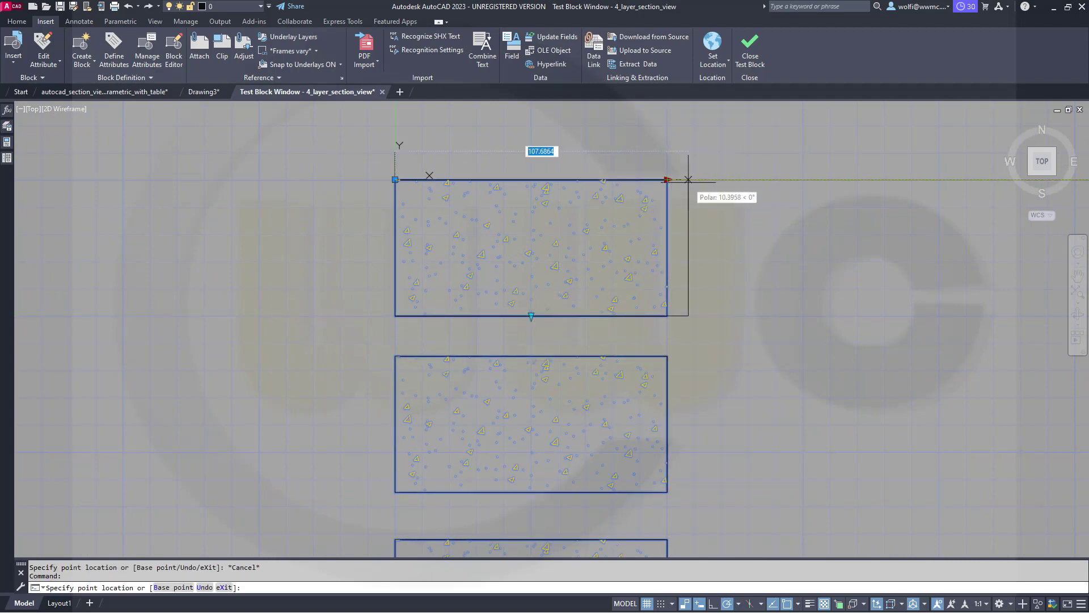
{"action": "key", "text": "Escape"}
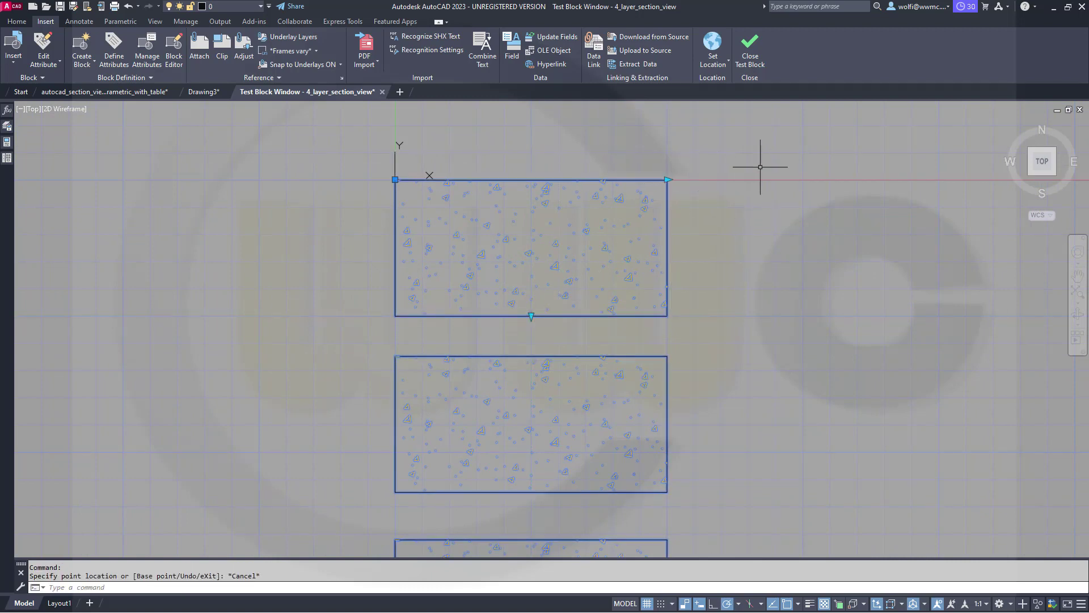
{"action": "left_click", "coordinate": [749, 76]}
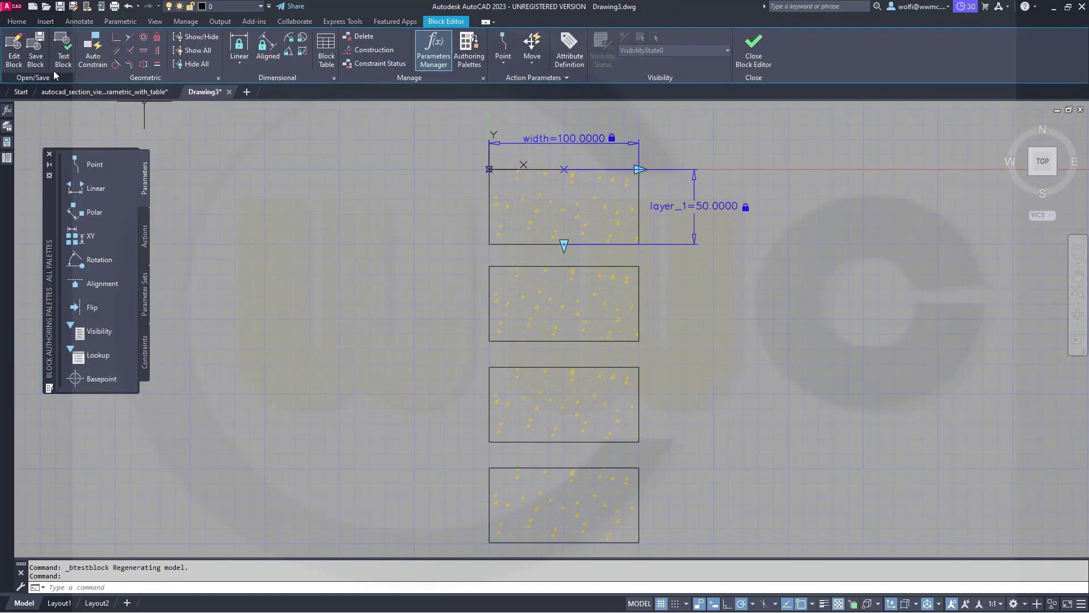
Save the block despite the Not Fully Constrained warning and hide the constraint markers.
{"action": "left_click", "coordinate": [35, 50]}
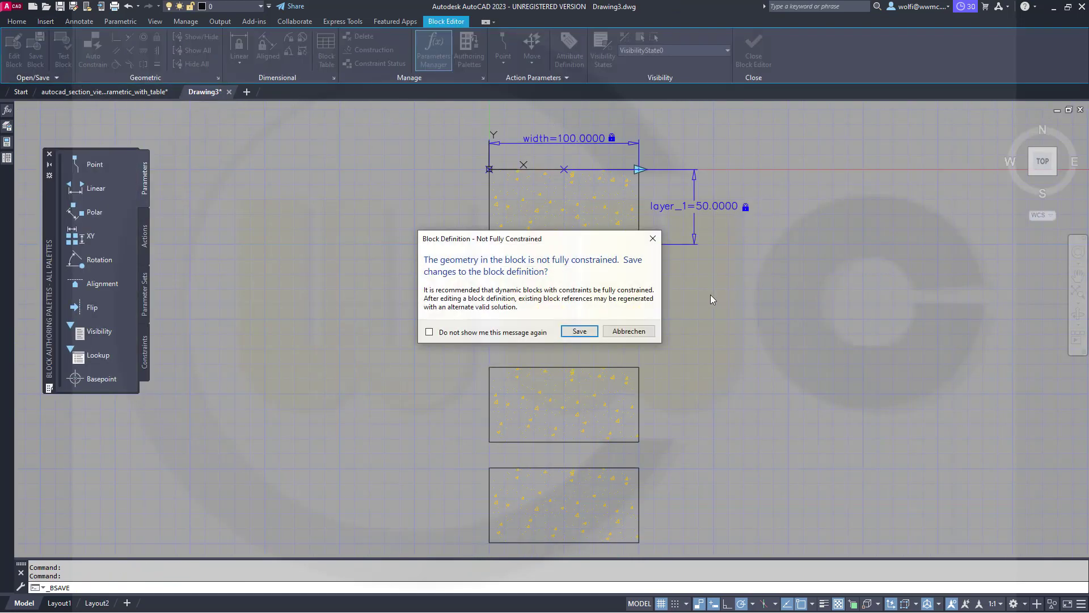
{"action": "left_click", "coordinate": [579, 331]}
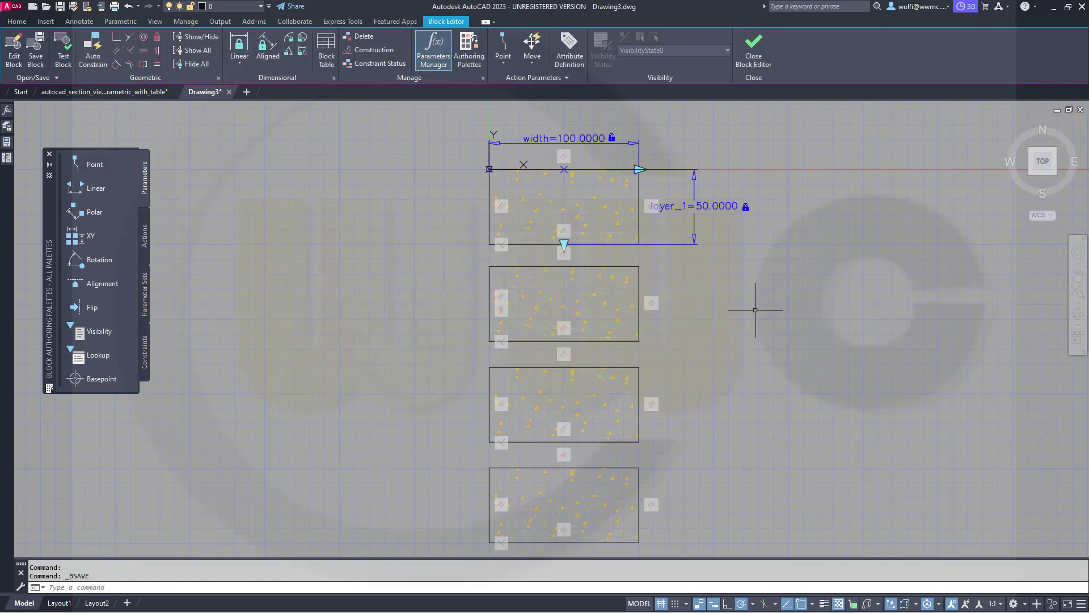
{"action": "left_click", "coordinate": [196, 68]}
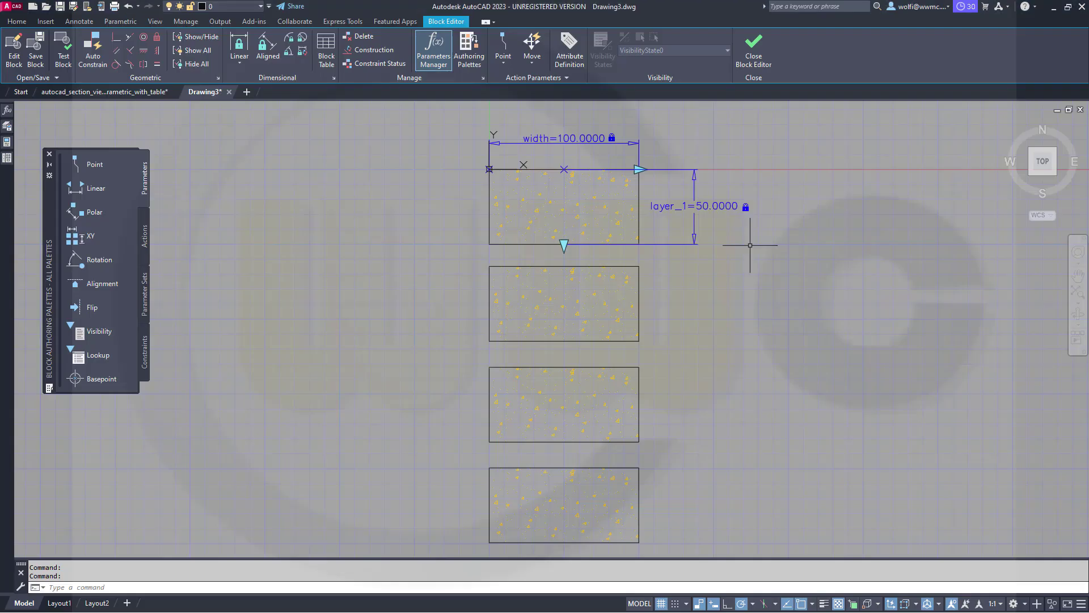
{"action": "scroll", "coordinate": [733, 257], "scroll_direction": "down", "scroll_amount": 2}
{"action": "mouse_move", "coordinate": [734, 314]}
{"action": "middle_mouse_down"}
{"action": "mouse_move", "coordinate": [719, 323]}
{"action": "mouse_move", "coordinate": [659, 294]}
{"action": "middle_mouse_up"}
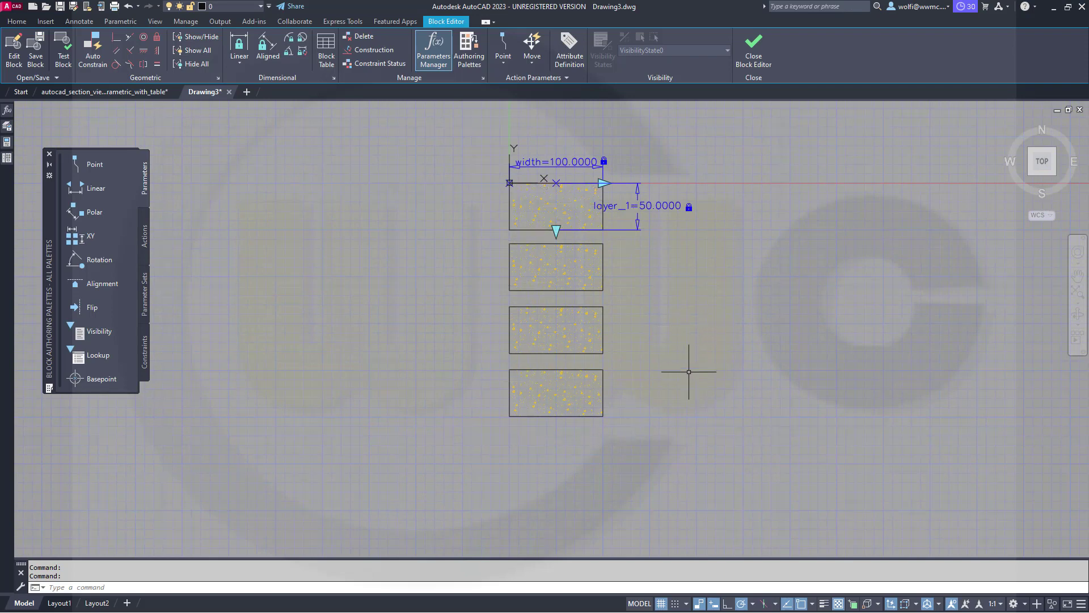
Select all four AR-CONC hatches with Select Similar and temporarily hide them.
{"action": "left_click", "coordinate": [562, 393]}
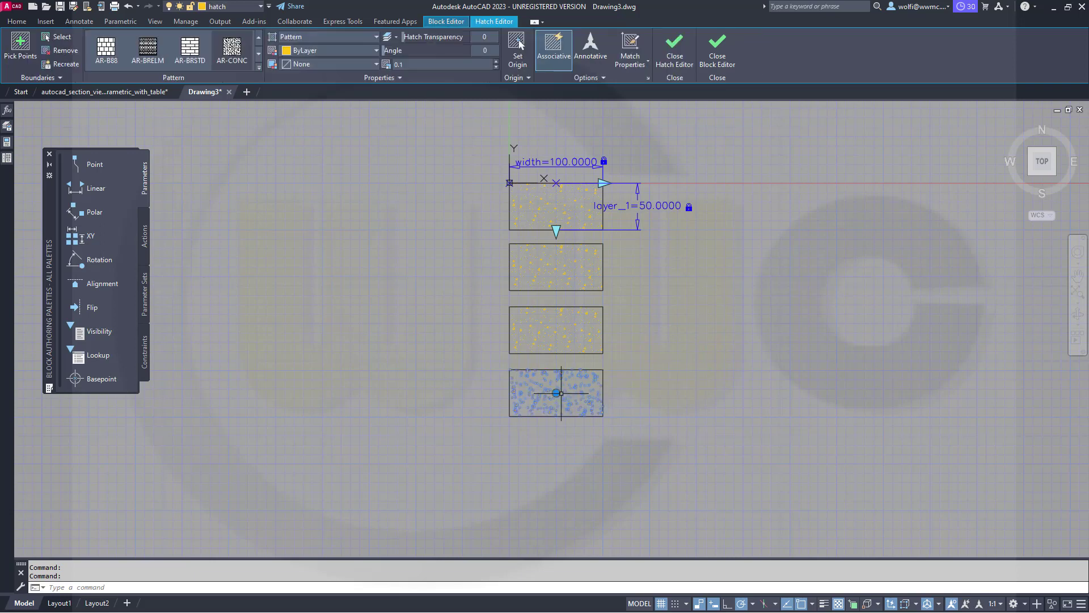
{"action": "right_click", "coordinate": [561, 393]}
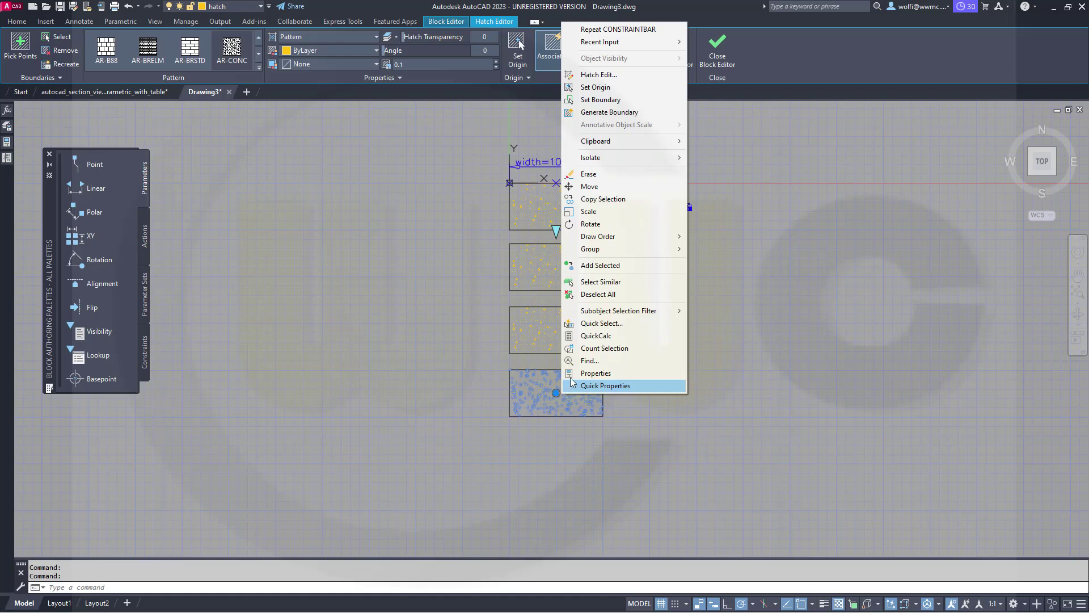
{"action": "left_click", "coordinate": [601, 281]}
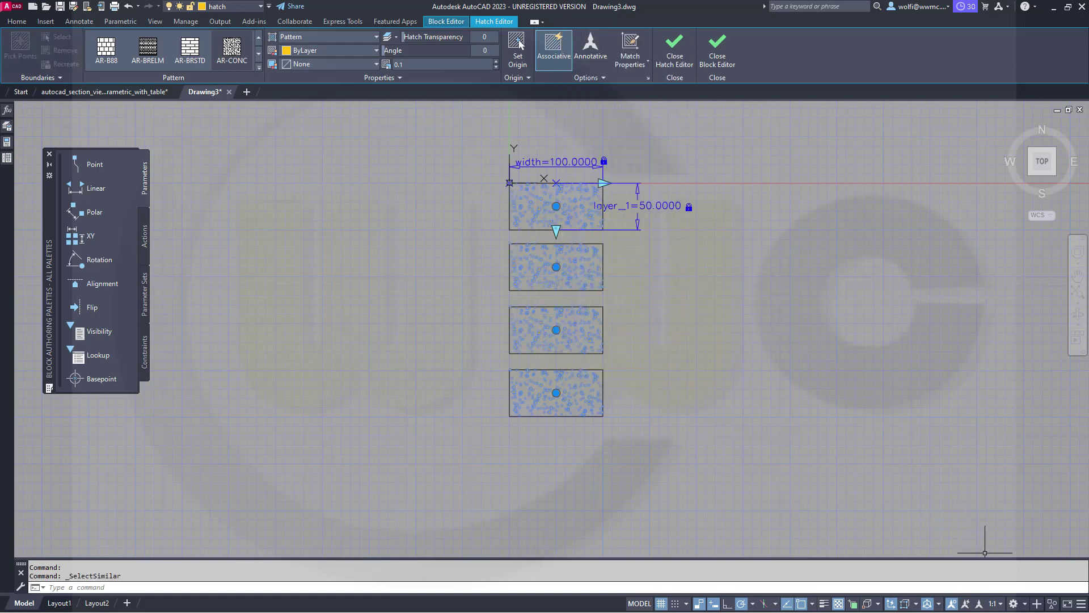
{"action": "left_click", "coordinate": [1053, 605]}
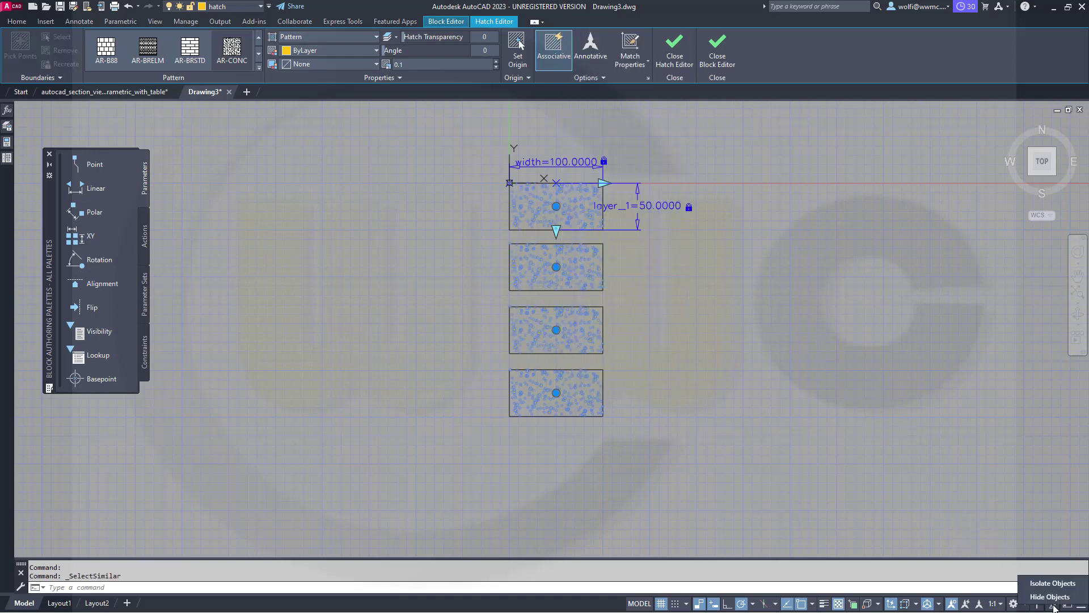
{"action": "left_click", "coordinate": [1049, 597]}
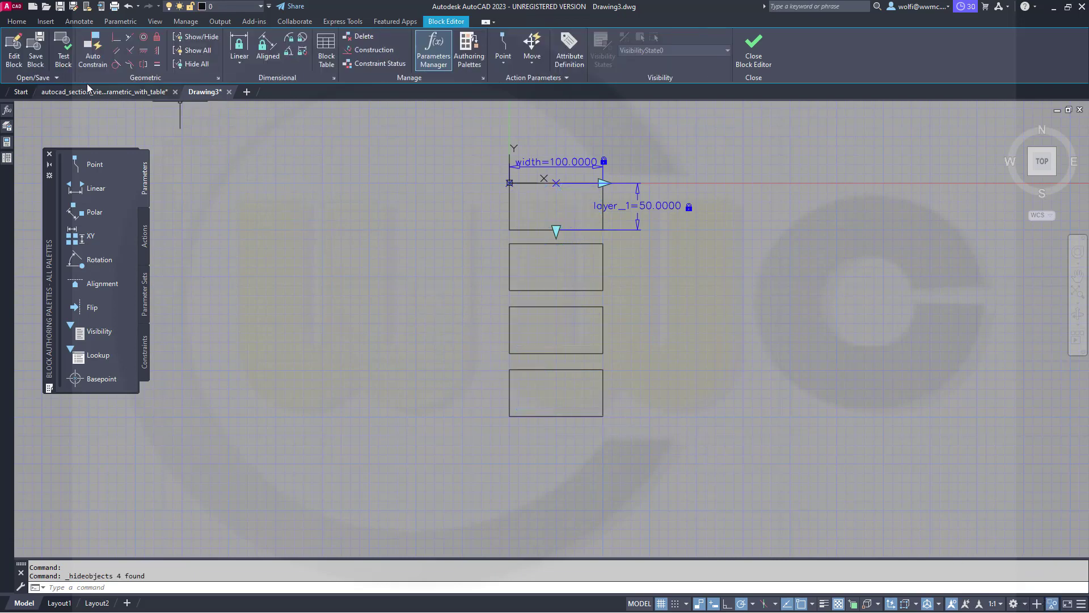
Auto-constrain the four rectangle outlines (9 constraints on 7 objects) and hide the constraint markers.
{"action": "left_click", "coordinate": [93, 48]}
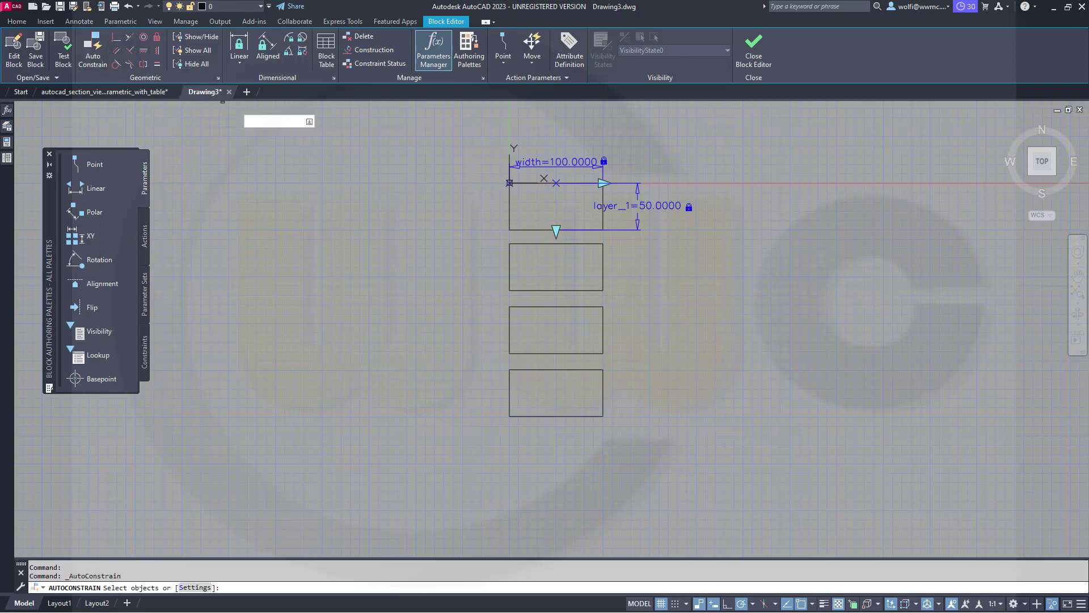
{"action": "left_click", "coordinate": [440, 142]}
{"action": "left_click", "coordinate": [675, 450]}
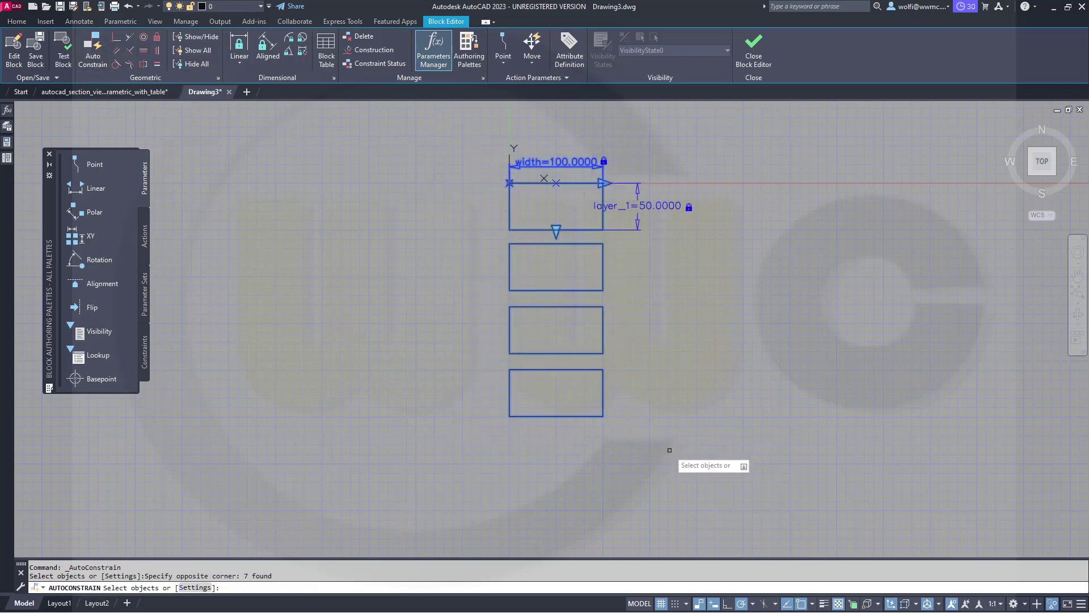
{"action": "right_click", "coordinate": [680, 383]}
{"action": "left_click", "coordinate": [697, 391]}
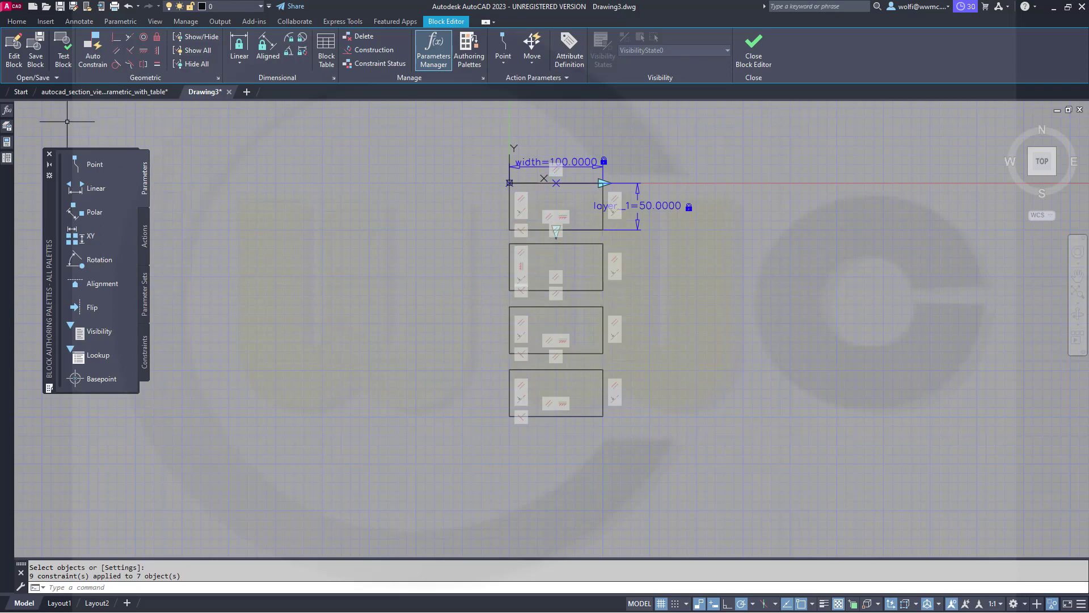
{"action": "left_click", "coordinate": [190, 68]}
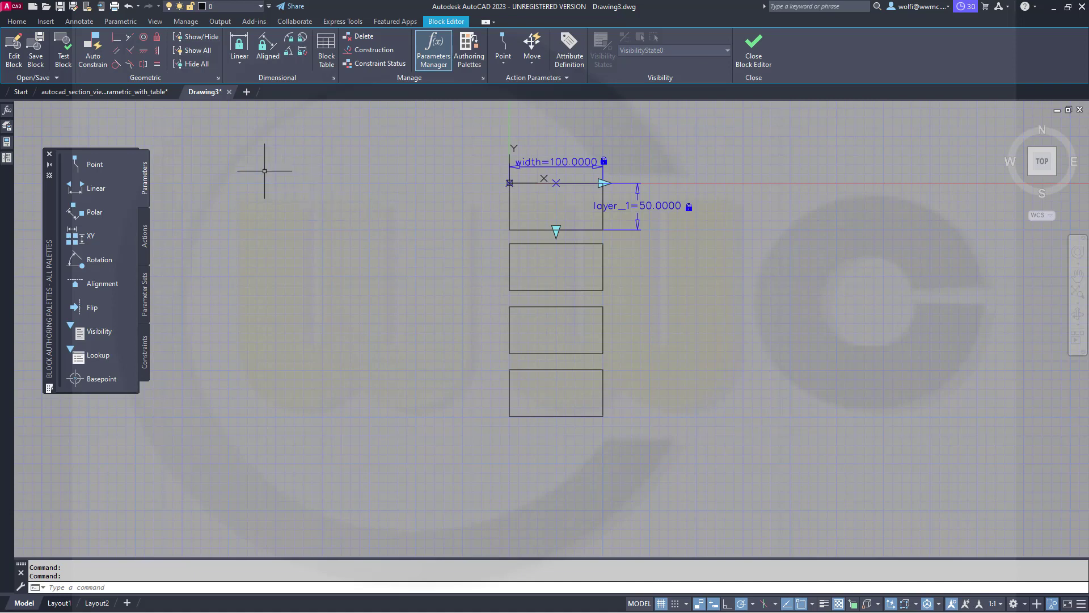
Add a linear constraint parameter named layer_2 on the second rectangle's height.
{"action": "left_click", "coordinate": [239, 48]}
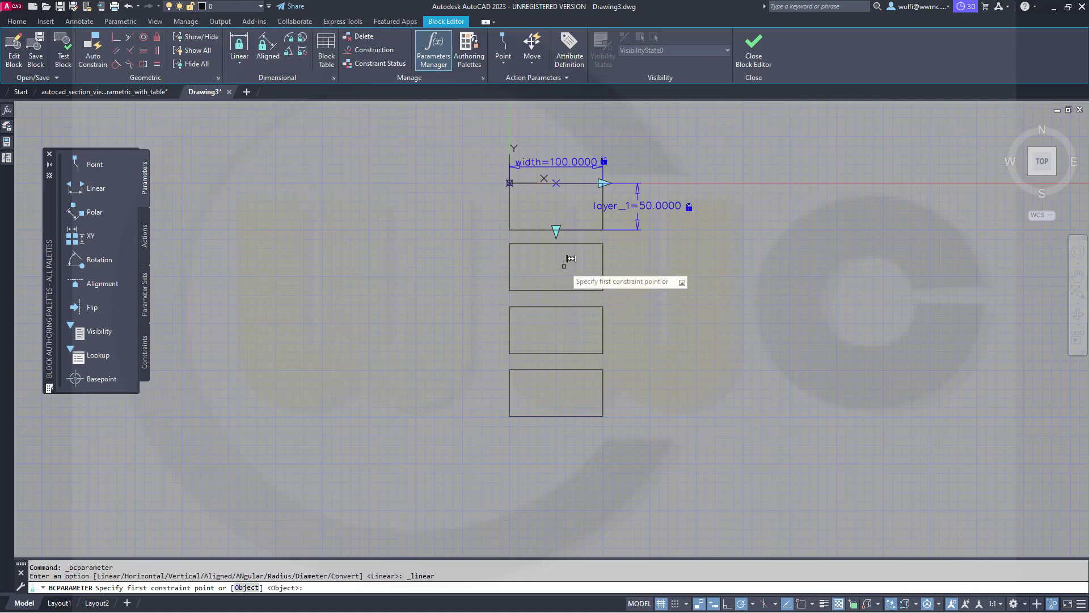
{"action": "left_click", "coordinate": [556, 243]}
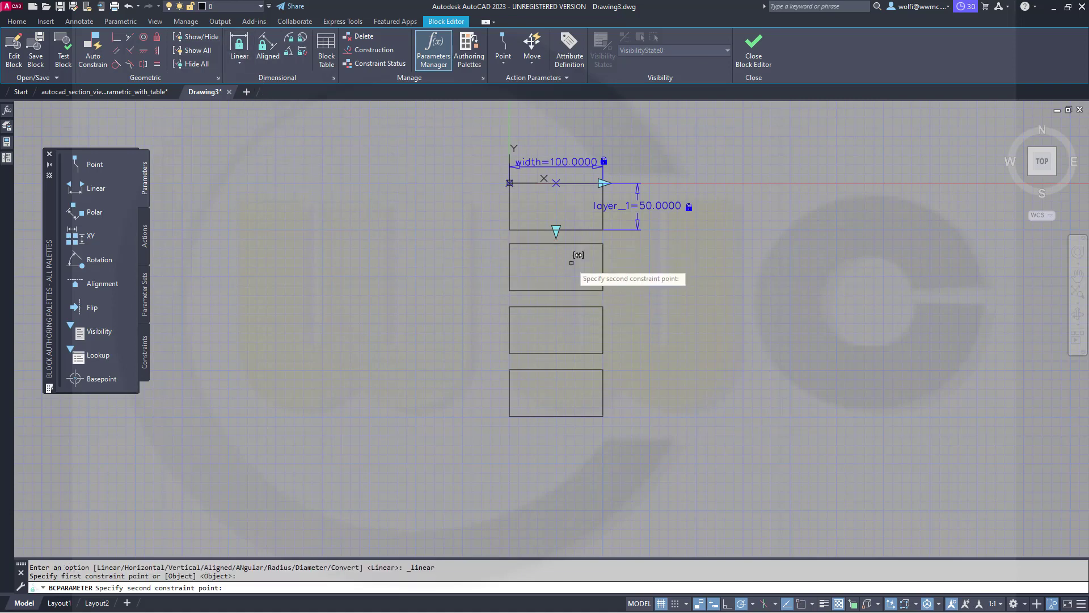
{"action": "left_click", "coordinate": [556, 290]}
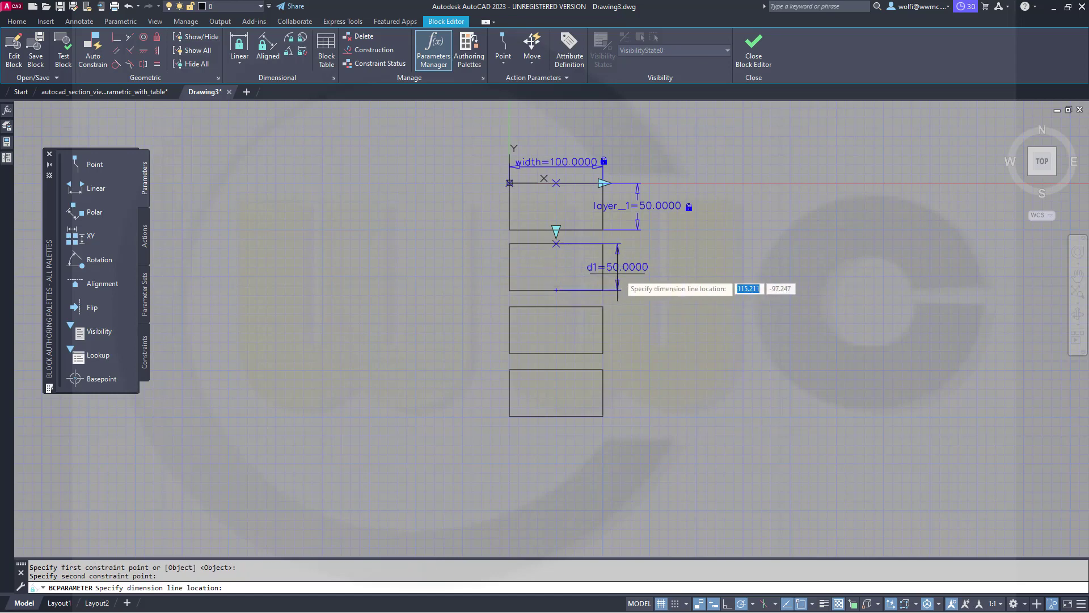
{"action": "left_click", "coordinate": [638, 282]}
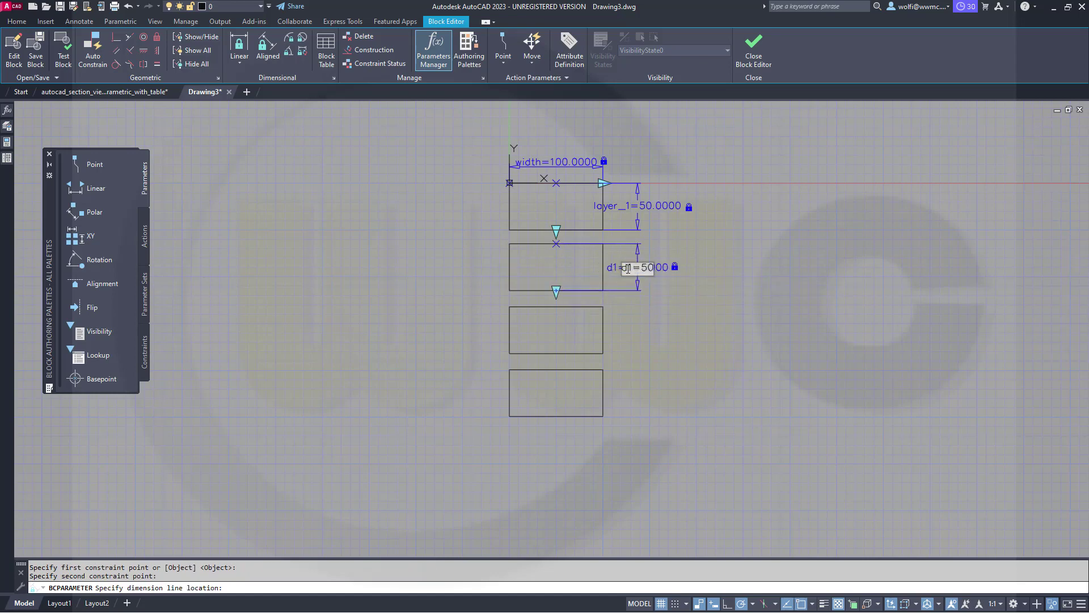
{"action": "type", "text": "layer_"}
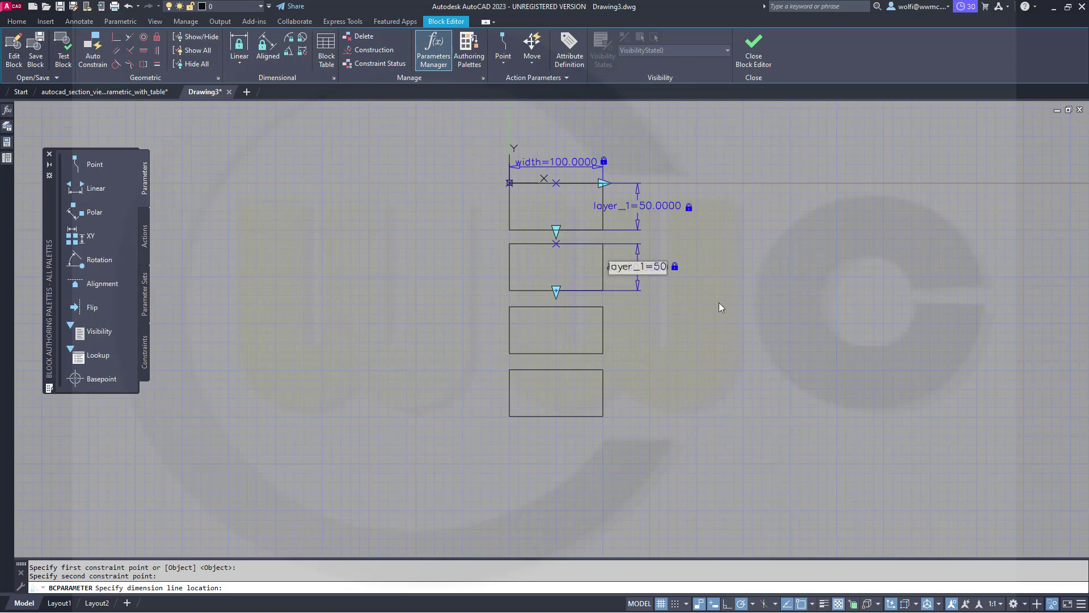
{"action": "key", "text": "Delete"}
{"action": "type", "text": "2"}
{"action": "key", "text": "Return"}
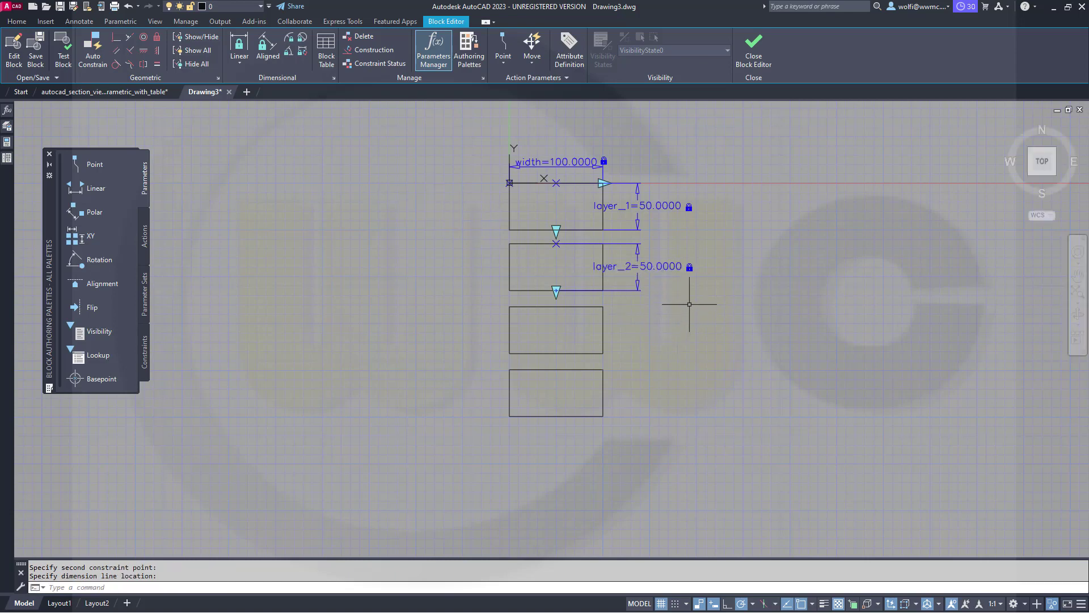
Add a linear constraint parameter layer_3 = 50 on the third rectangle's height.
{"action": "key", "text": "Return"}
{"action": "type", "text": "L"}
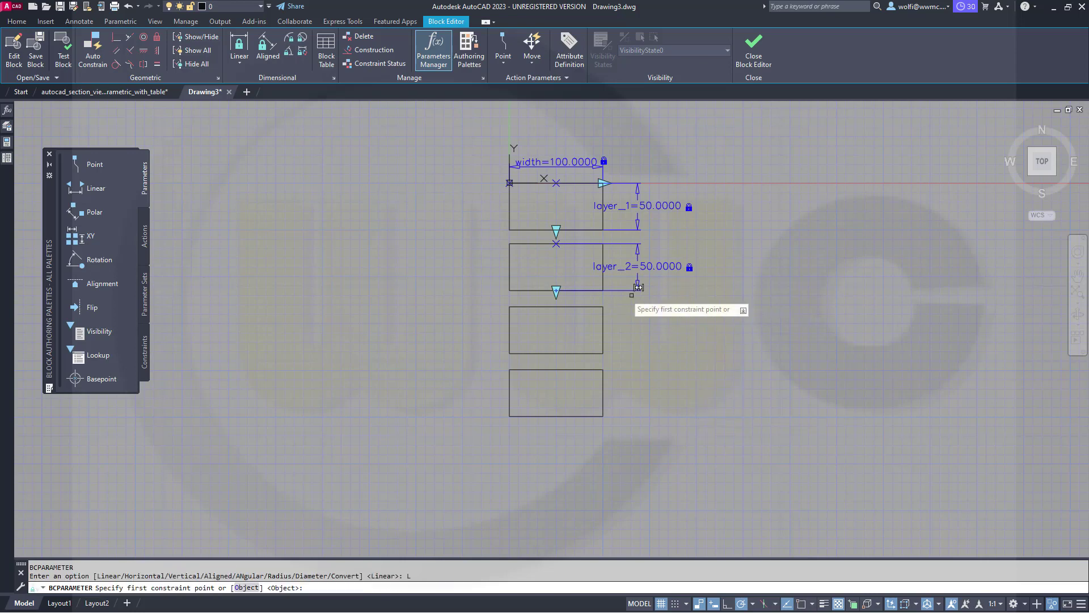
{"action": "key", "text": "Return"}
{"action": "left_click", "coordinate": [556, 307]}
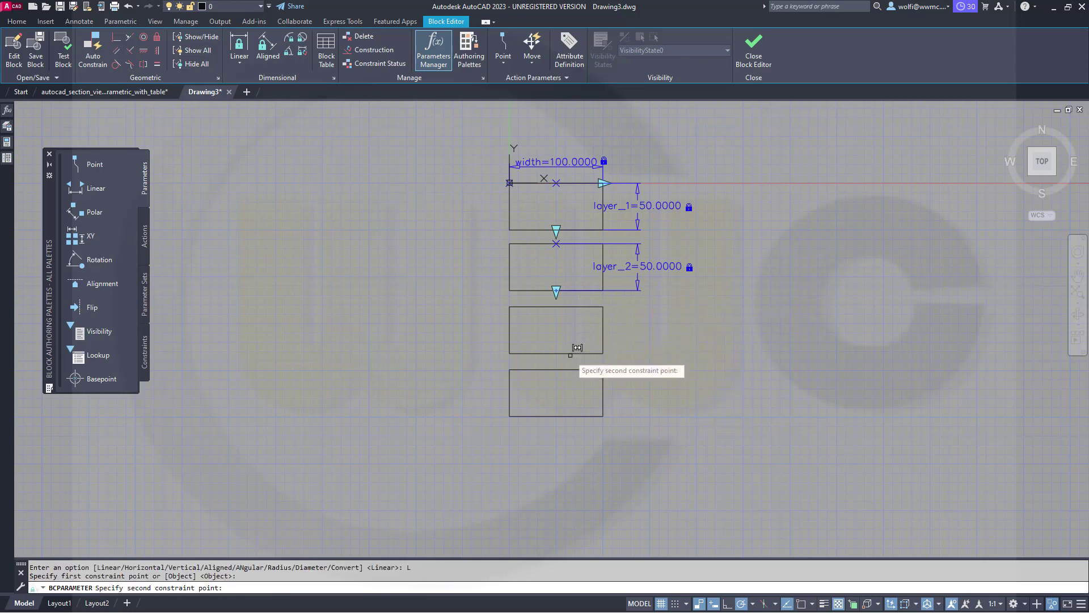
{"action": "left_click", "coordinate": [556, 354]}
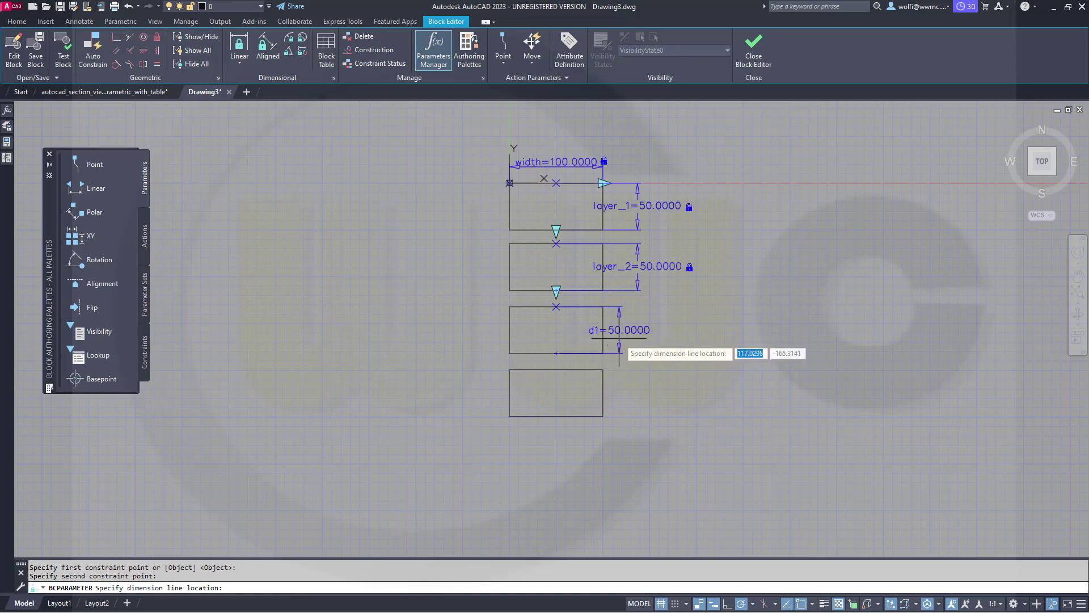
{"action": "left_click", "coordinate": [640, 340]}
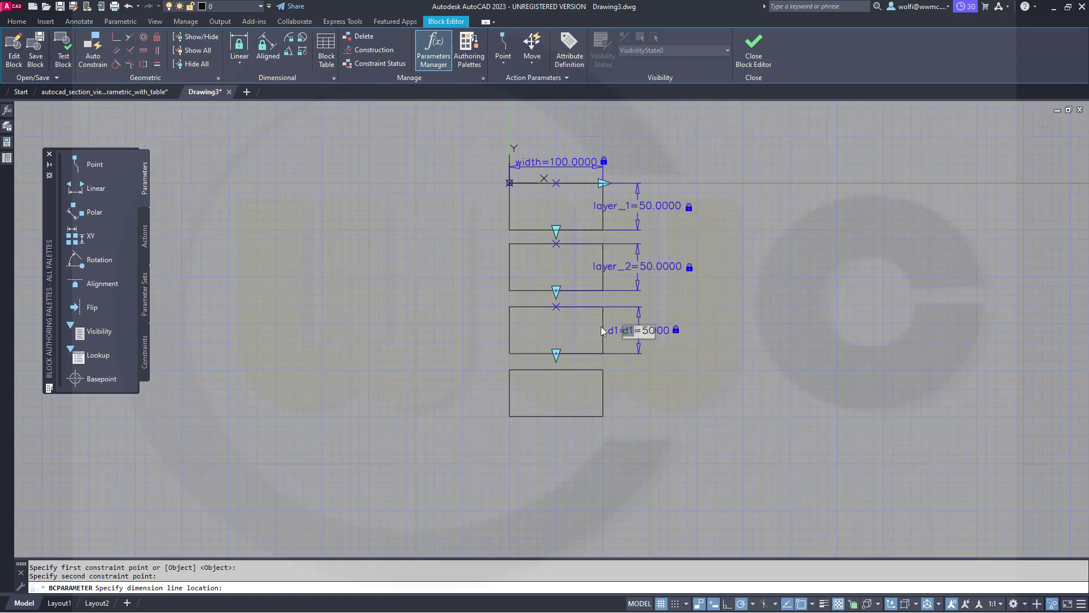
{"action": "type", "text": "layer_3"}
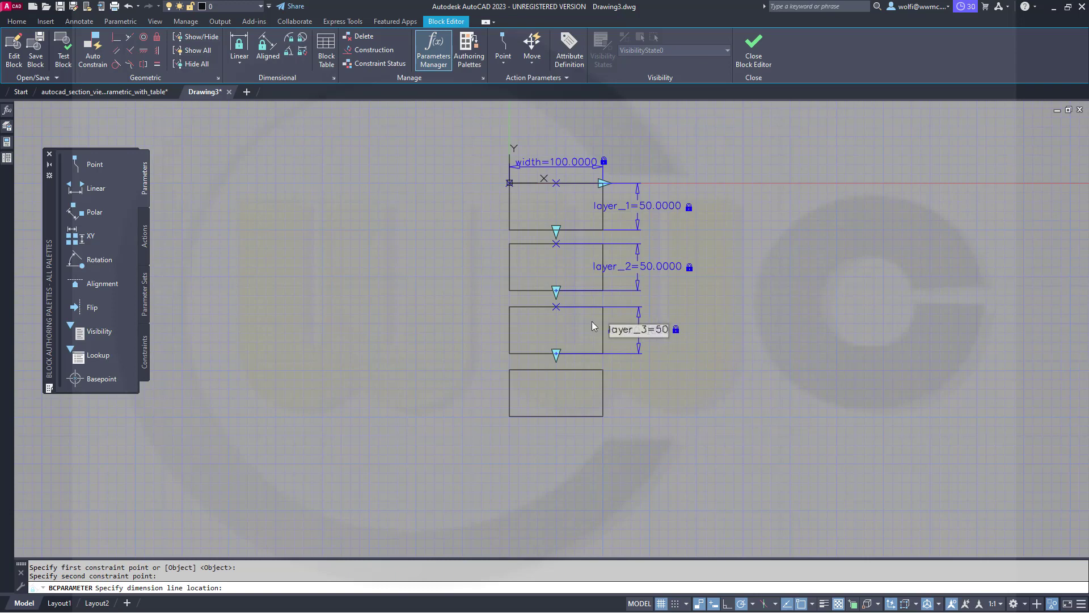
{"action": "key", "text": "Return"}
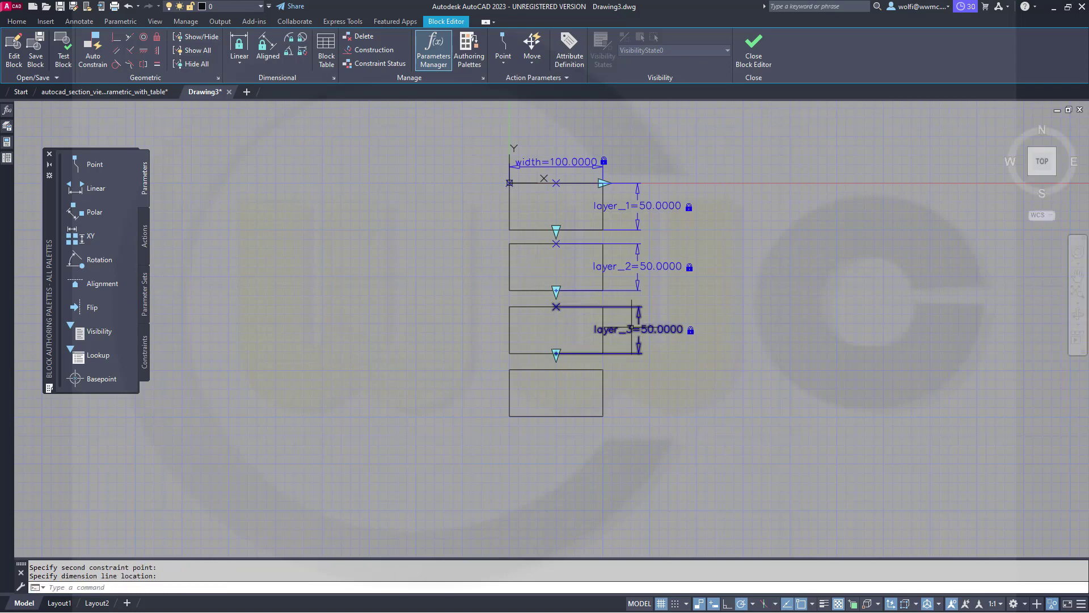
{"action": "key", "text": "Return"}
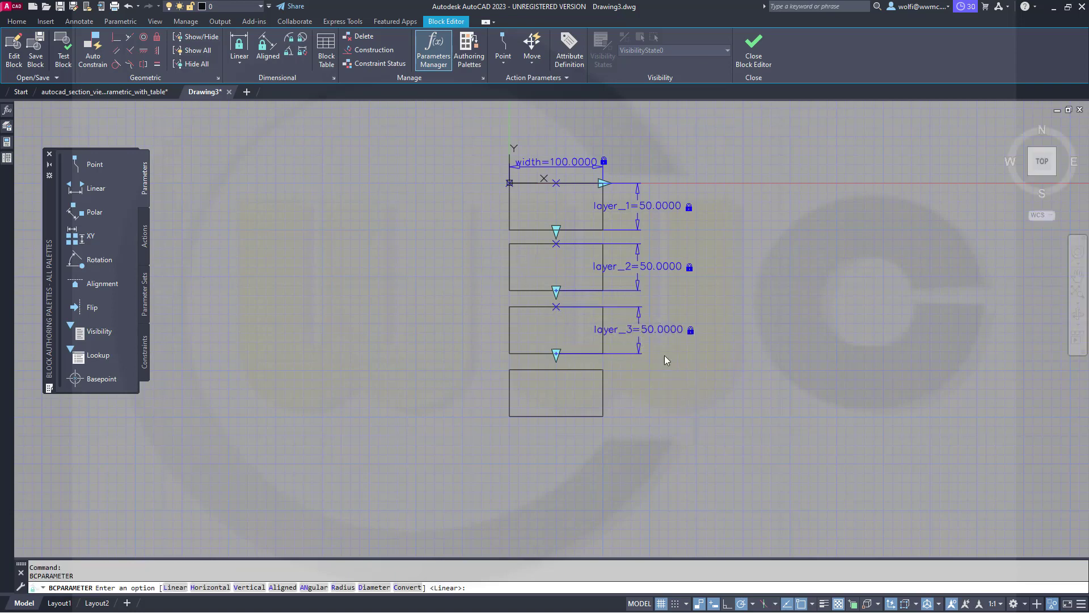
Dimension the bottom rectangle's height with a linear parameter and name it layer_4 (50).
{"action": "type", "text": "L"}
{"action": "key", "text": "Return"}
{"action": "left_click", "coordinate": [556, 369]}
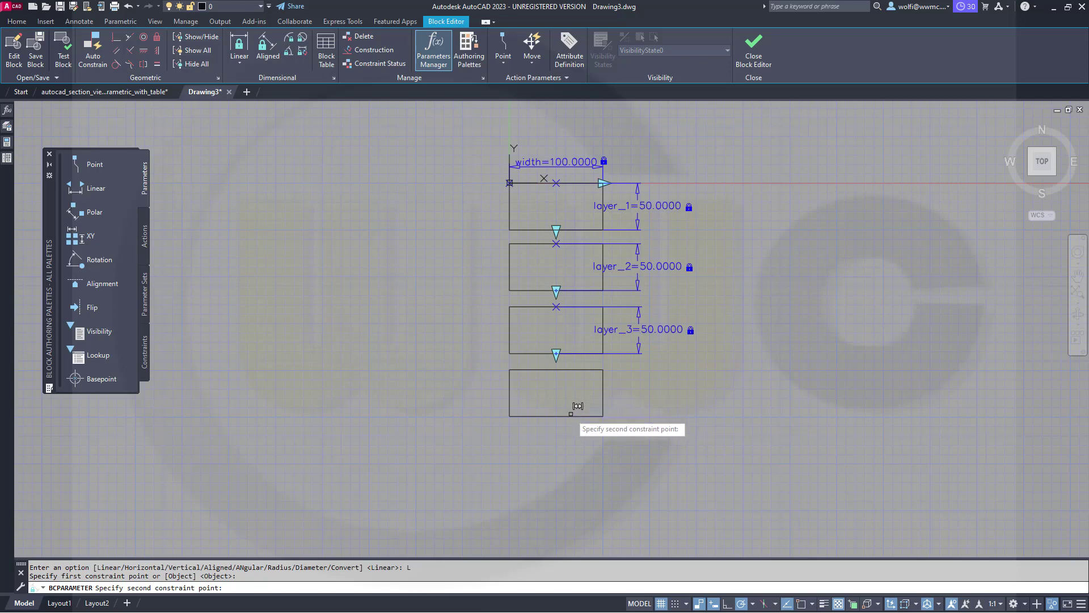
{"action": "left_click", "coordinate": [573, 412]}
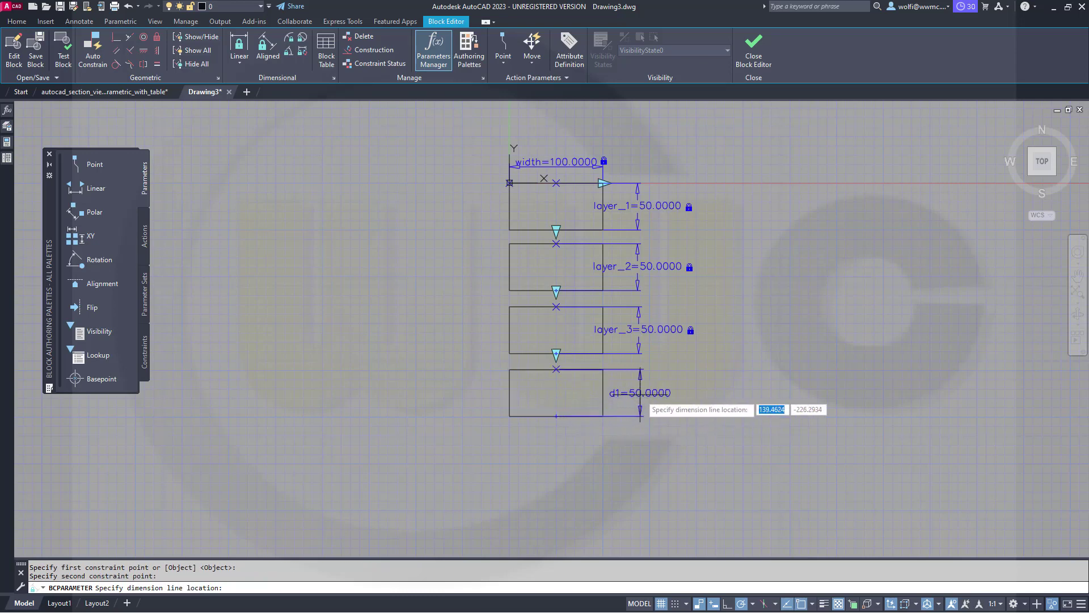
{"action": "left_click", "coordinate": [641, 397]}
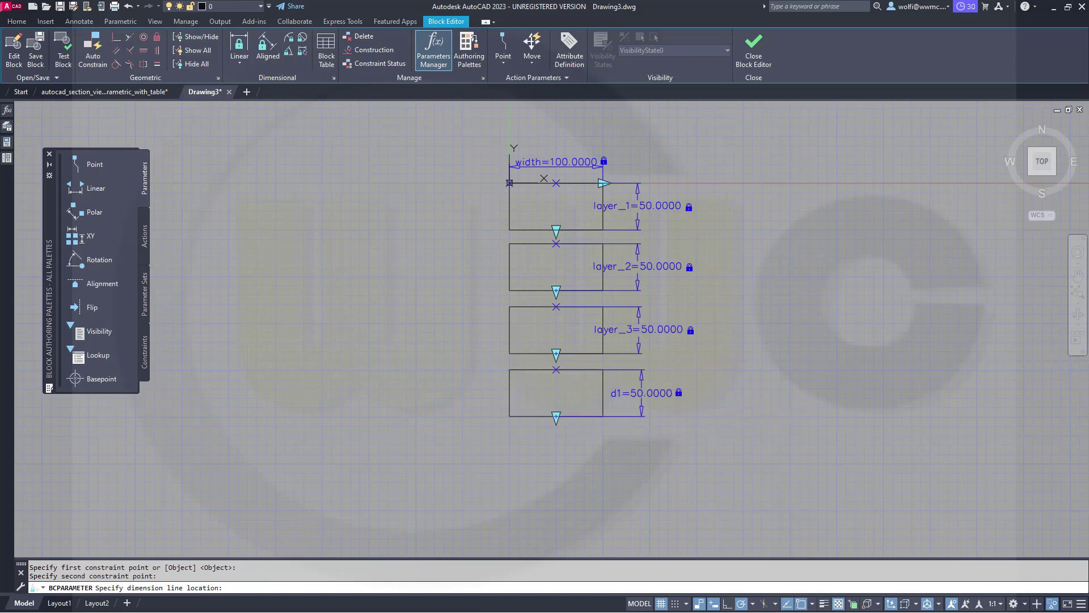
{"action": "left_click", "coordinate": [633, 394]}
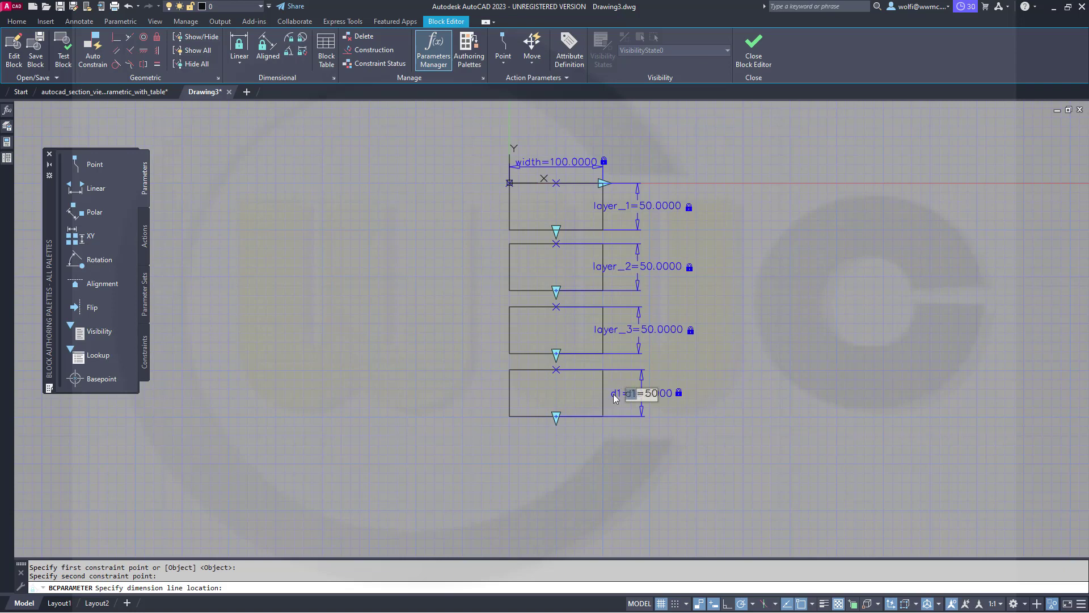
{"action": "type", "text": "layer_4"}
{"action": "key", "text": "Escape"}
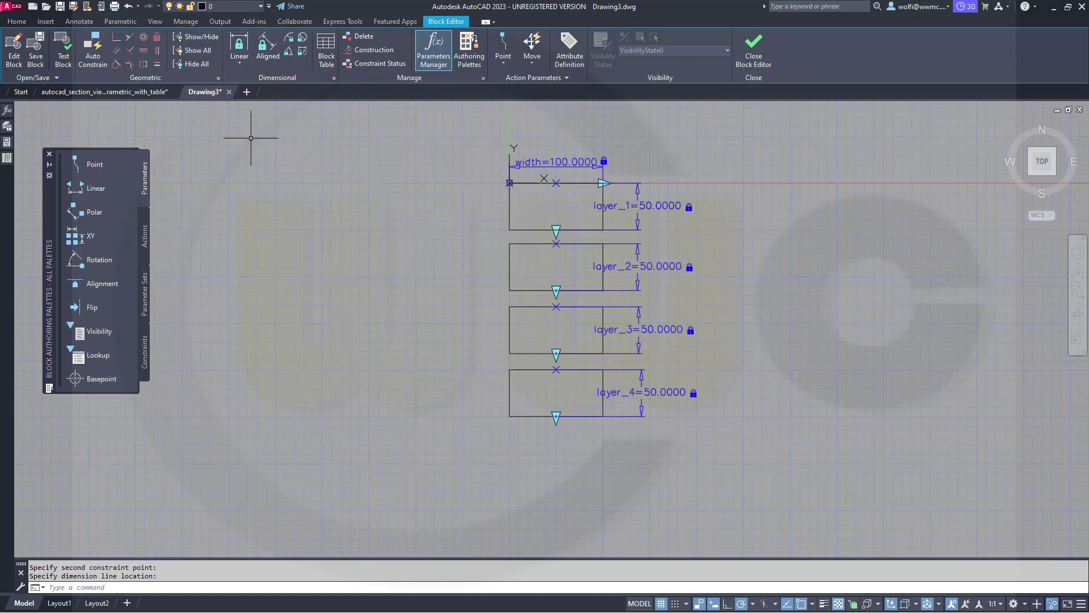
Join rectangles 1–2, 2–3 and 3–4 with collinear edge constraints, then hide the constraint icons.
{"action": "left_click", "coordinate": [130, 39]}
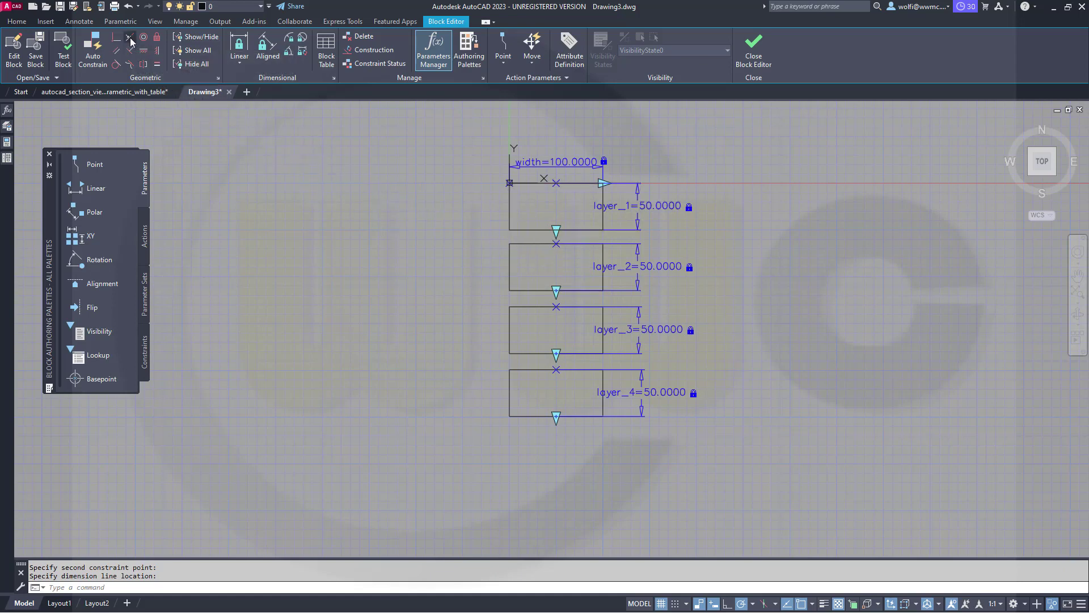
{"action": "left_click", "coordinate": [529, 230]}
{"action": "left_click", "coordinate": [534, 244]}
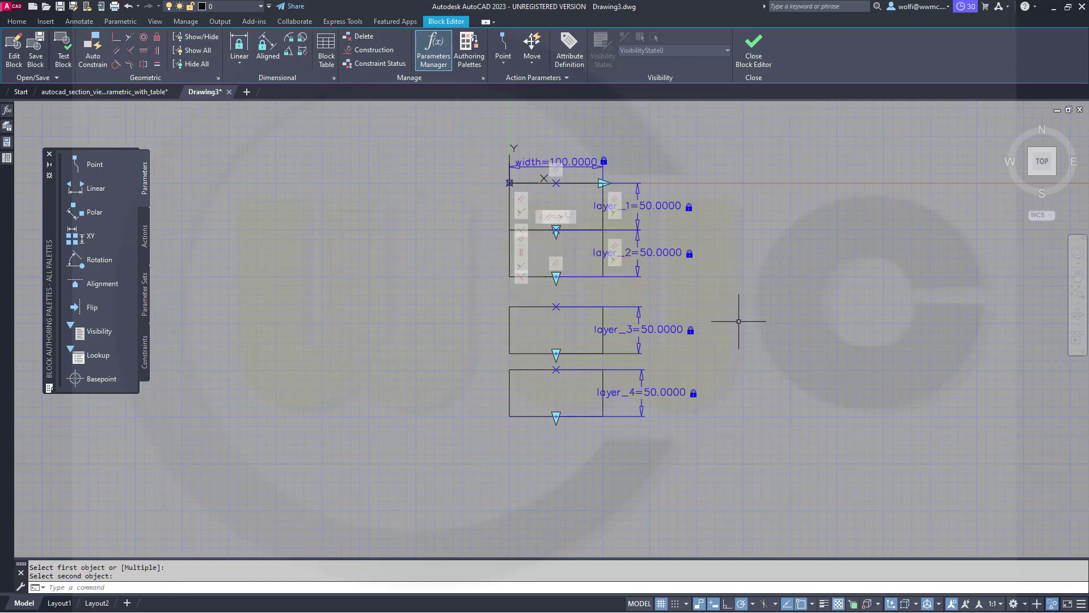
{"action": "key", "text": "Return"}
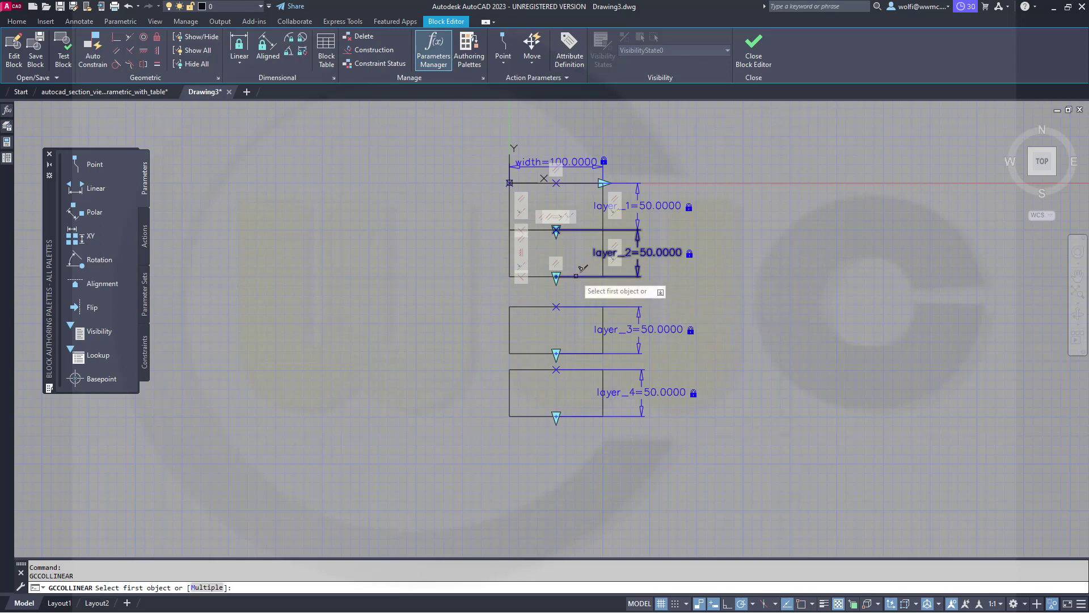
{"action": "left_click", "coordinate": [552, 276]}
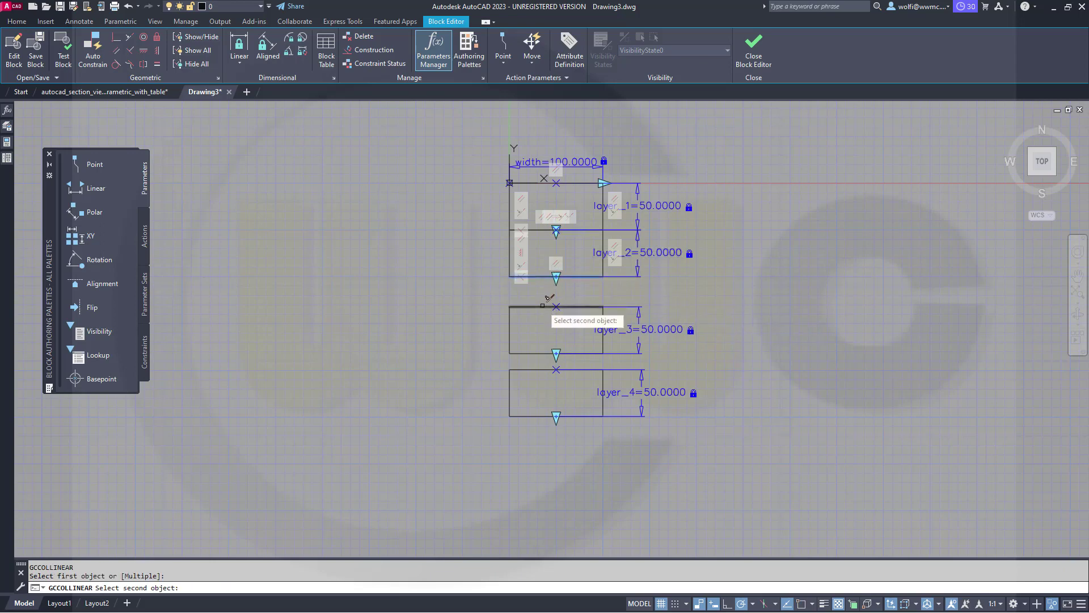
{"action": "left_click", "coordinate": [542, 306]}
{"action": "key", "text": "Return"}
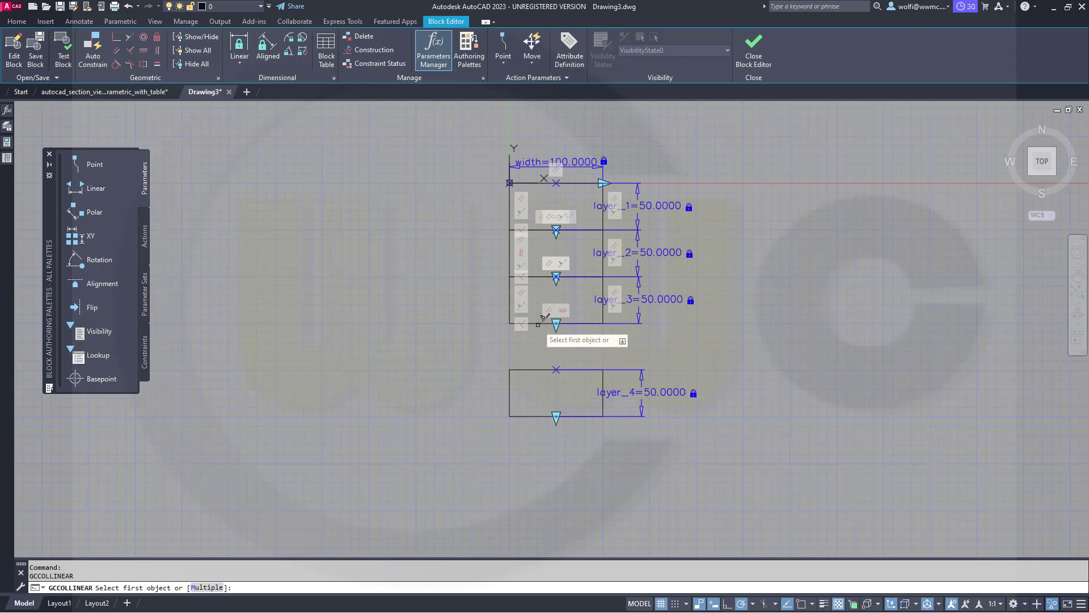
{"action": "left_click", "coordinate": [538, 323]}
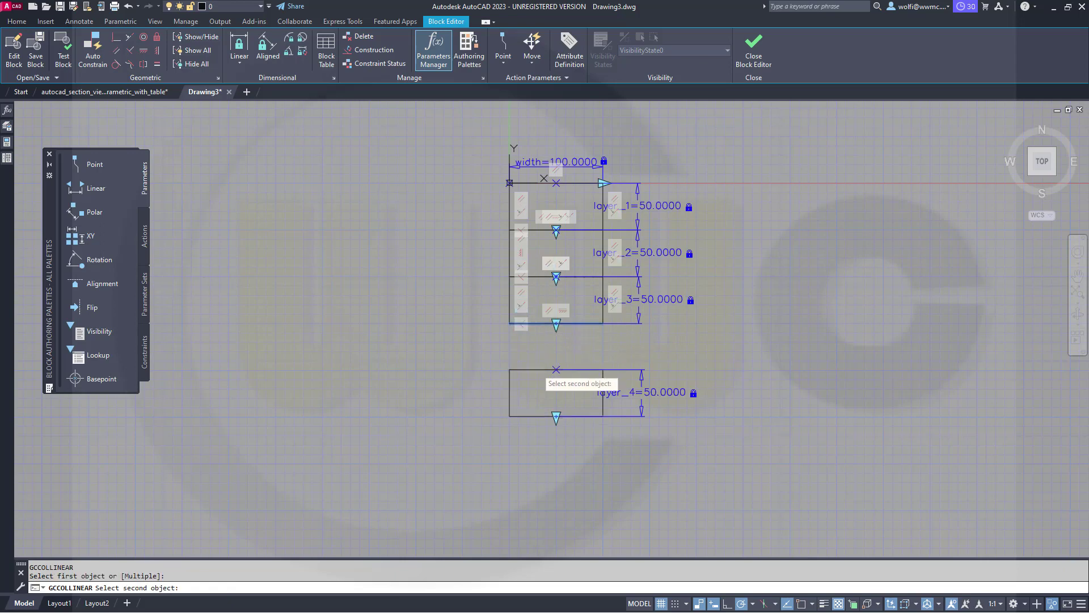
{"action": "left_click", "coordinate": [542, 370]}
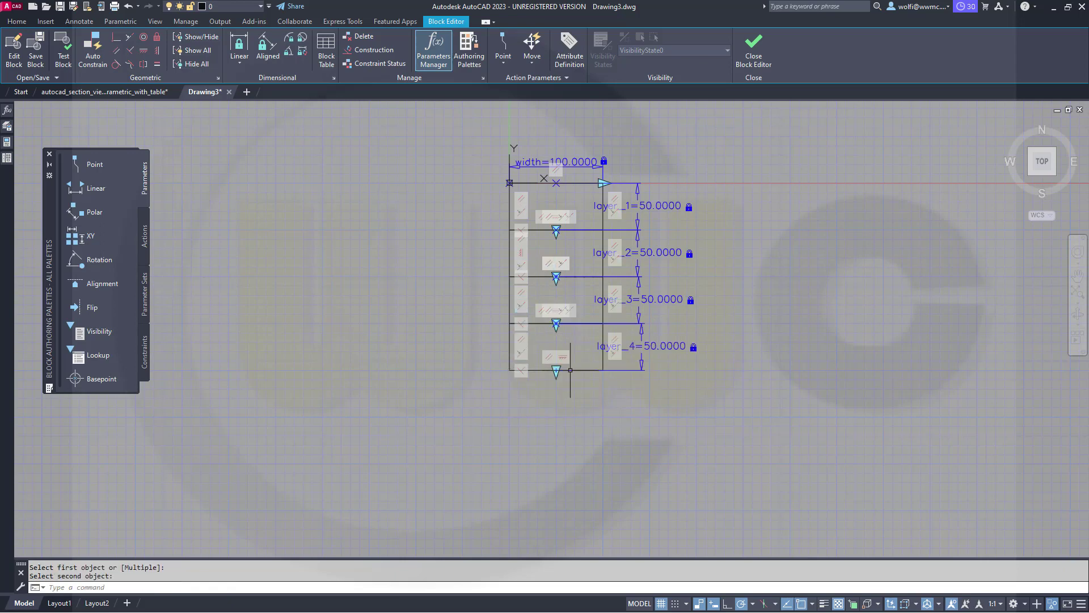
{"action": "left_click", "coordinate": [191, 64]}
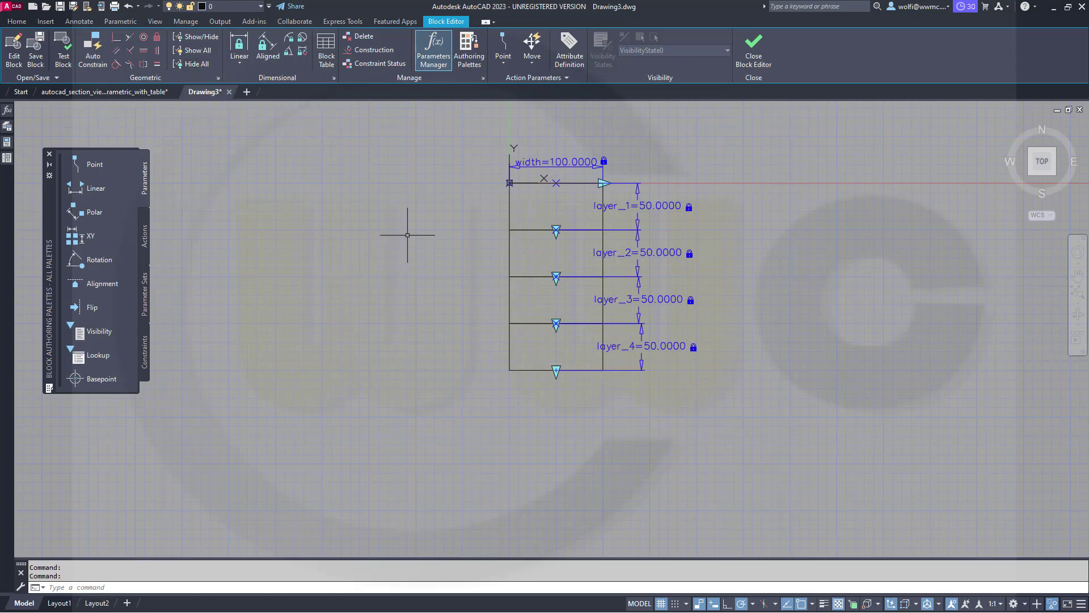
{"action": "left_click", "coordinate": [63, 53]}
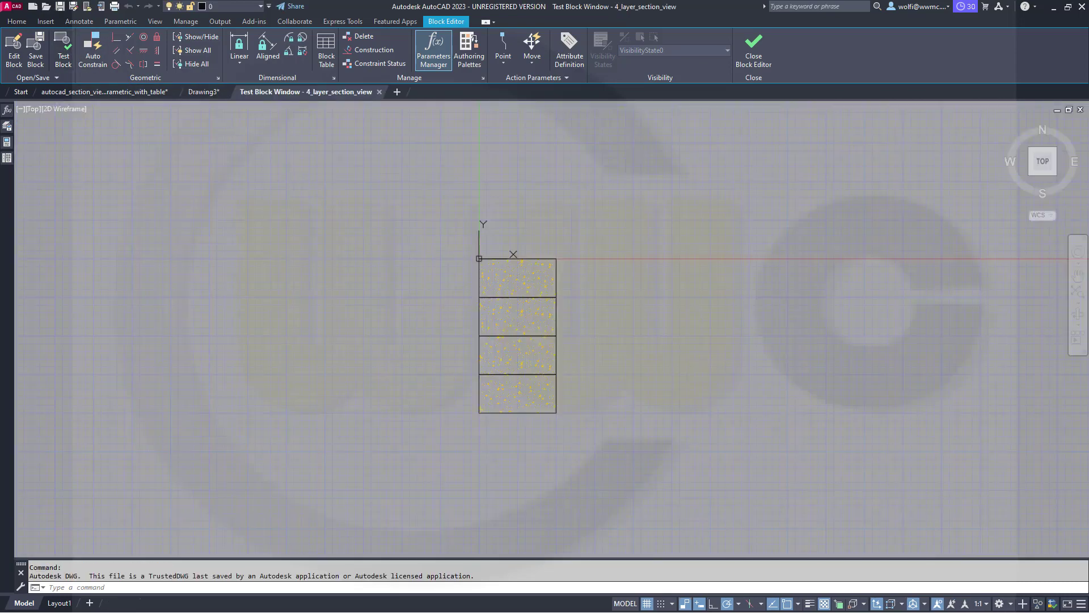
{"action": "left_click", "coordinate": [556, 290]}
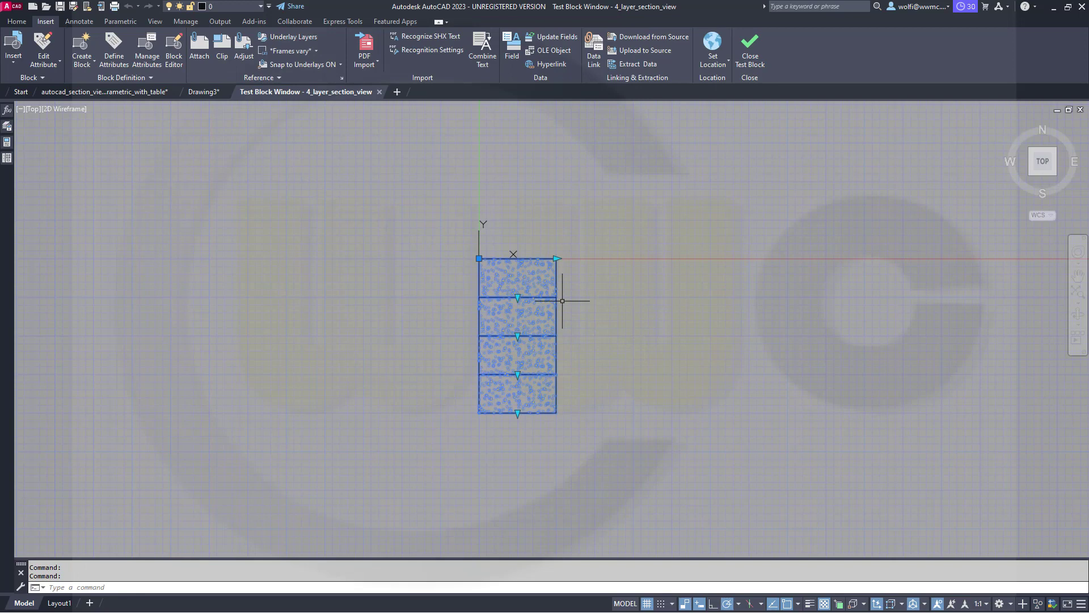
{"action": "left_click", "coordinate": [556, 258]}
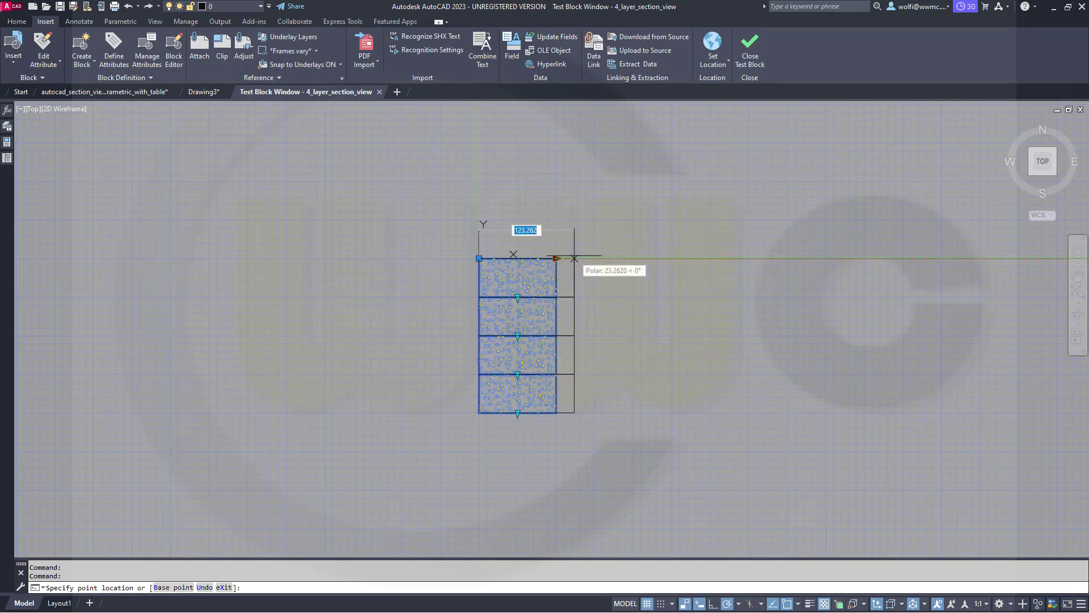
{"action": "key", "text": "Escape"}
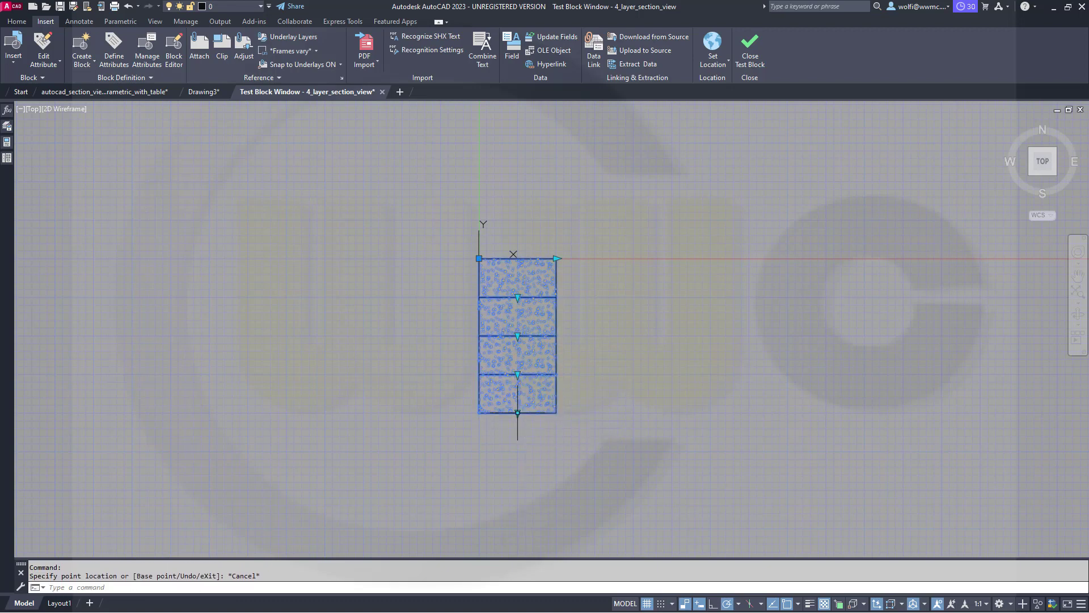
{"action": "left_click", "coordinate": [754, 60]}
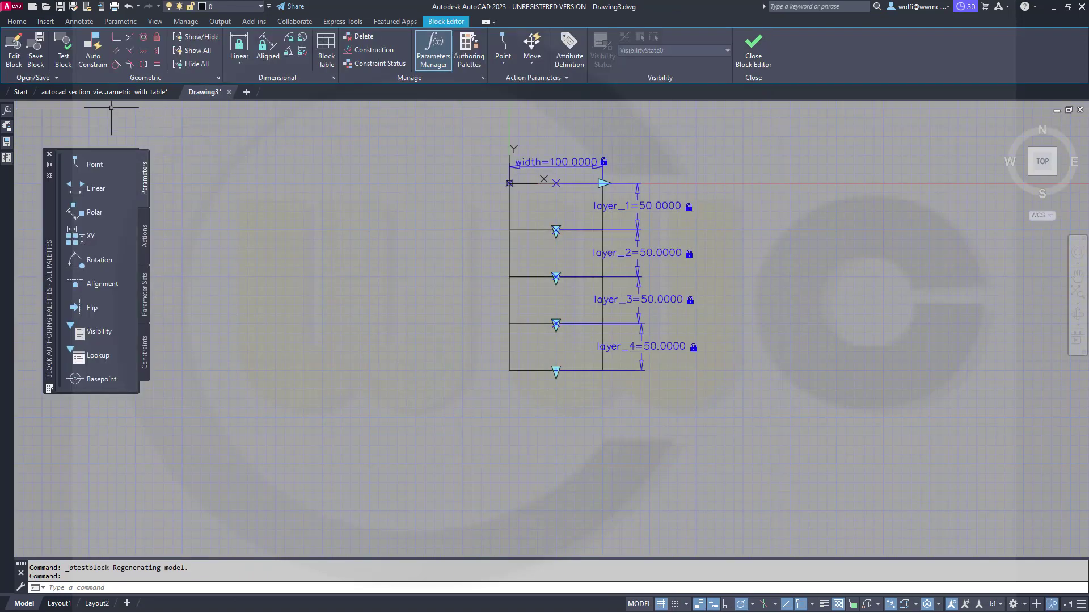
Save the block, then change the layer_2 hatch to BRICK at scale 1.
{"action": "left_click", "coordinate": [36, 56]}
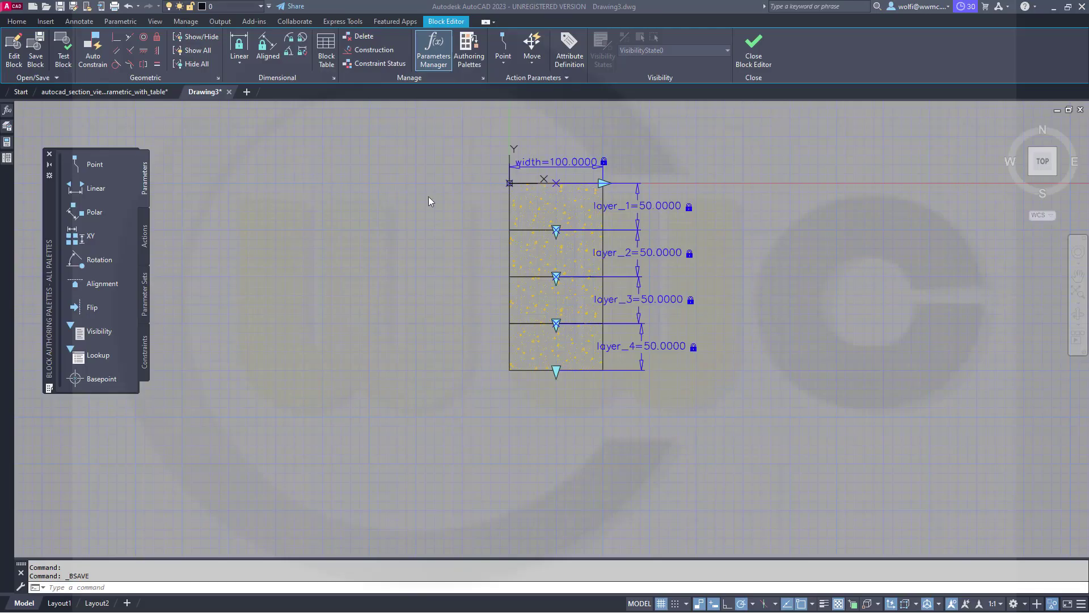
{"action": "left_click", "coordinate": [545, 254]}
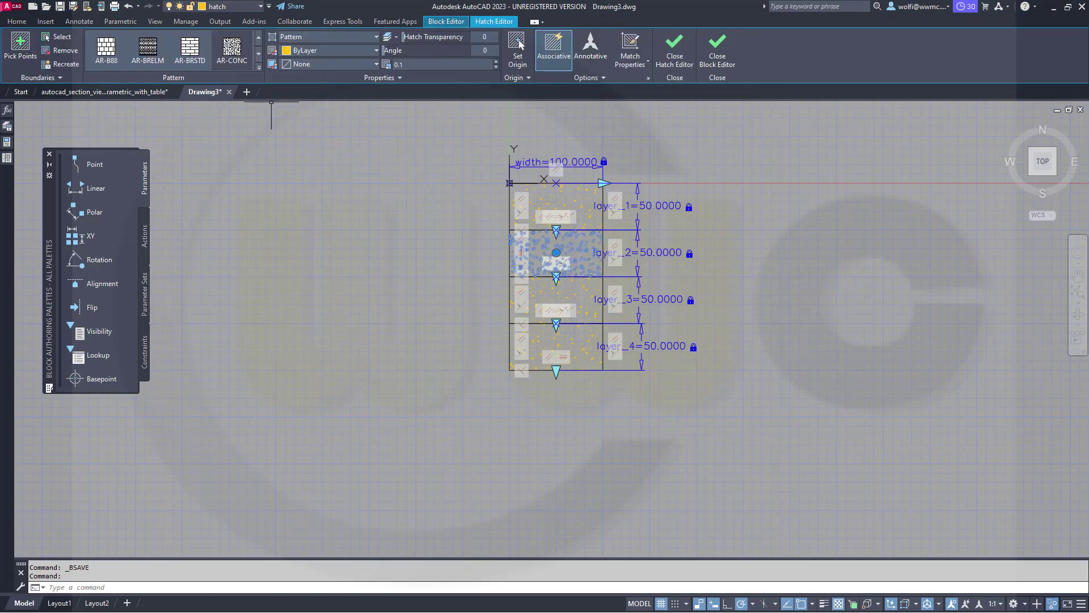
{"action": "left_click", "coordinate": [258, 68]}
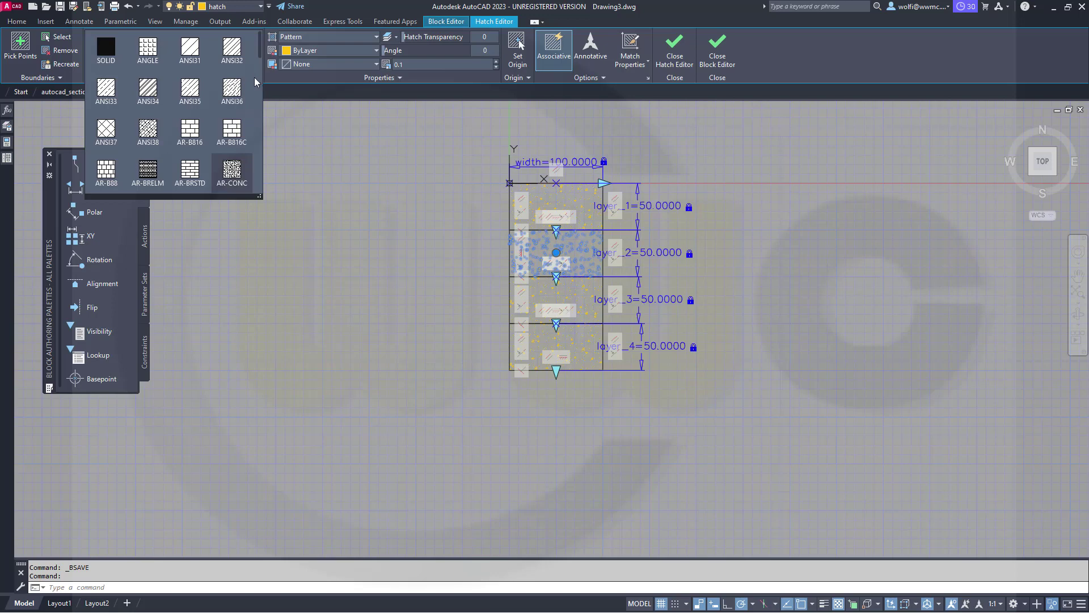
{"action": "scroll", "coordinate": [152, 145], "scroll_direction": "down", "scroll_amount": 1}
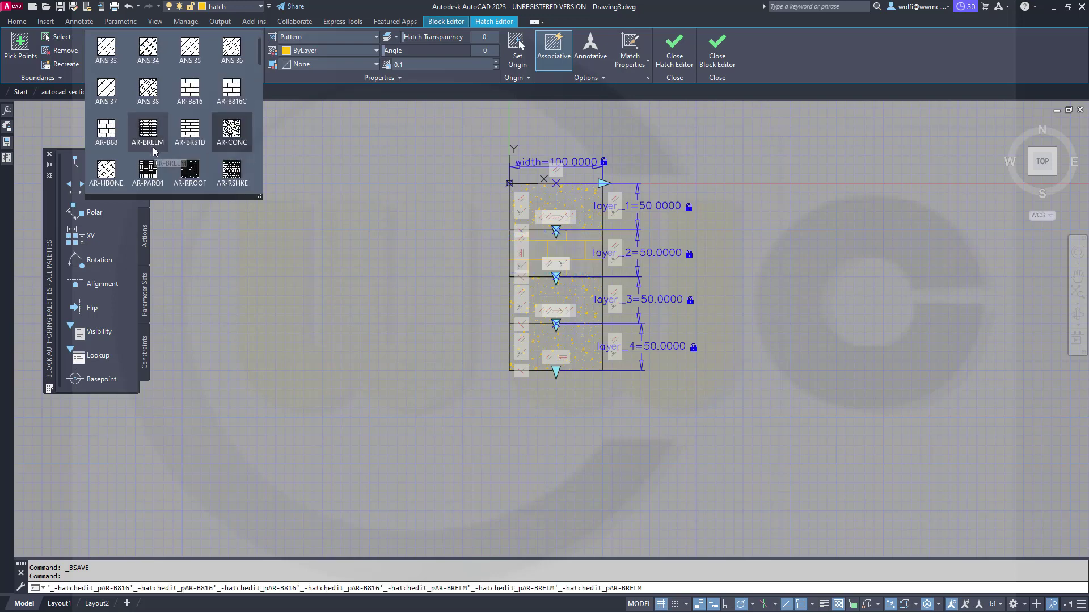
{"action": "scroll", "coordinate": [168, 146], "scroll_direction": "down", "scroll_amount": 1}
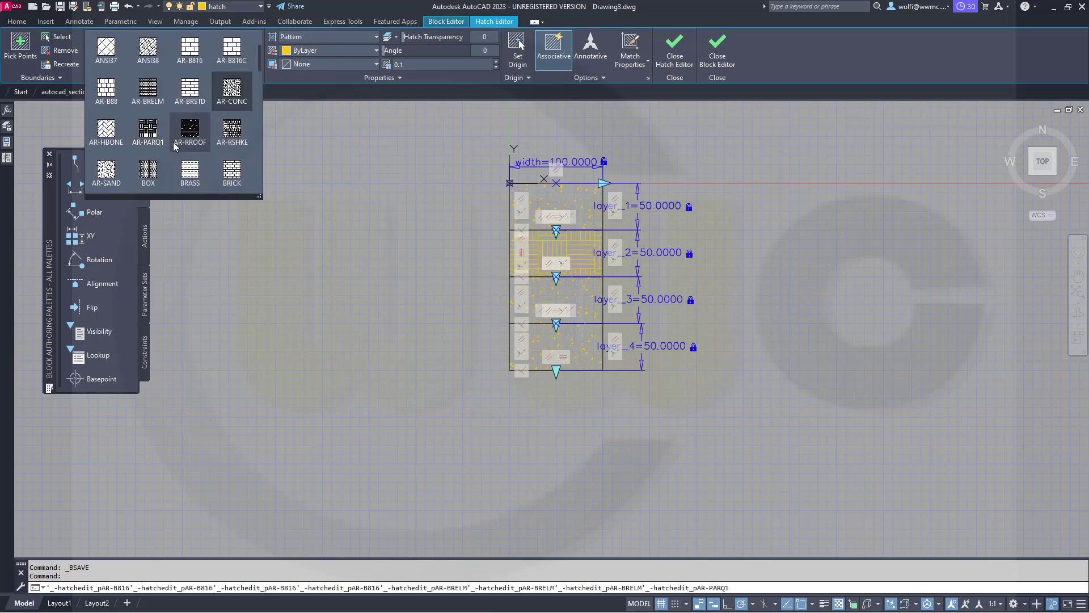
{"action": "left_click", "coordinate": [230, 175]}
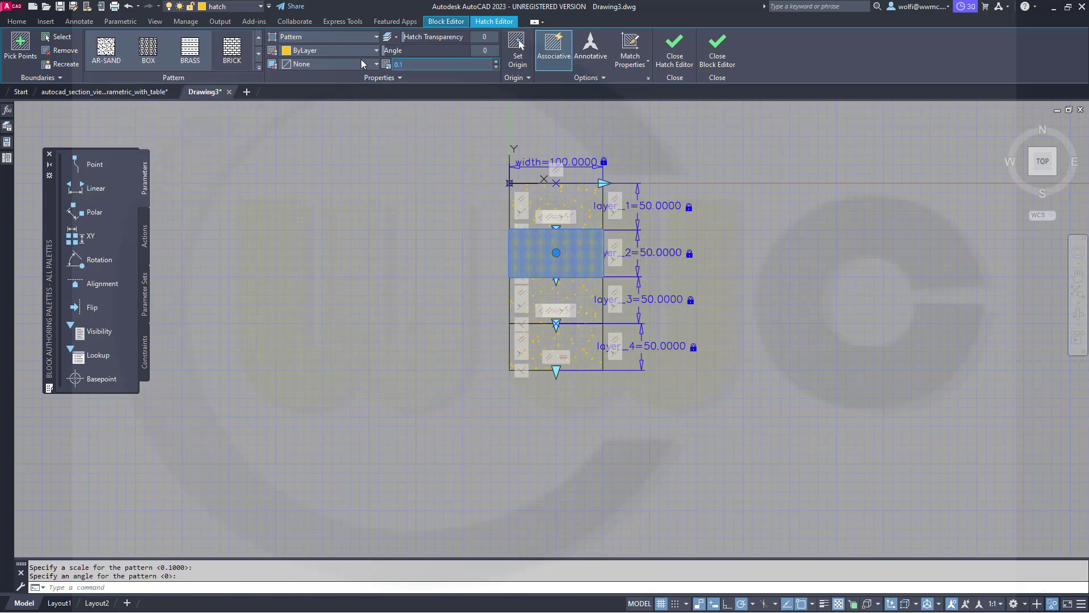
{"action": "type", "text": "1"}
{"action": "key", "text": "Return"}
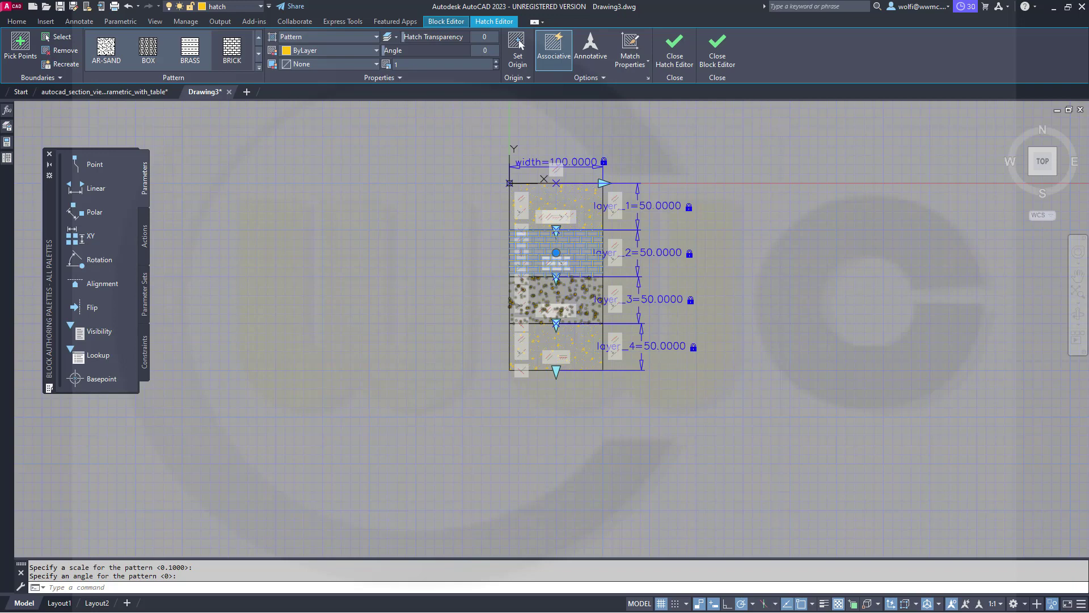
{"action": "key", "text": "Escape"}
Change the third layer's hatch to the CLAY pattern at scale 1.
{"action": "left_click", "coordinate": [573, 298]}
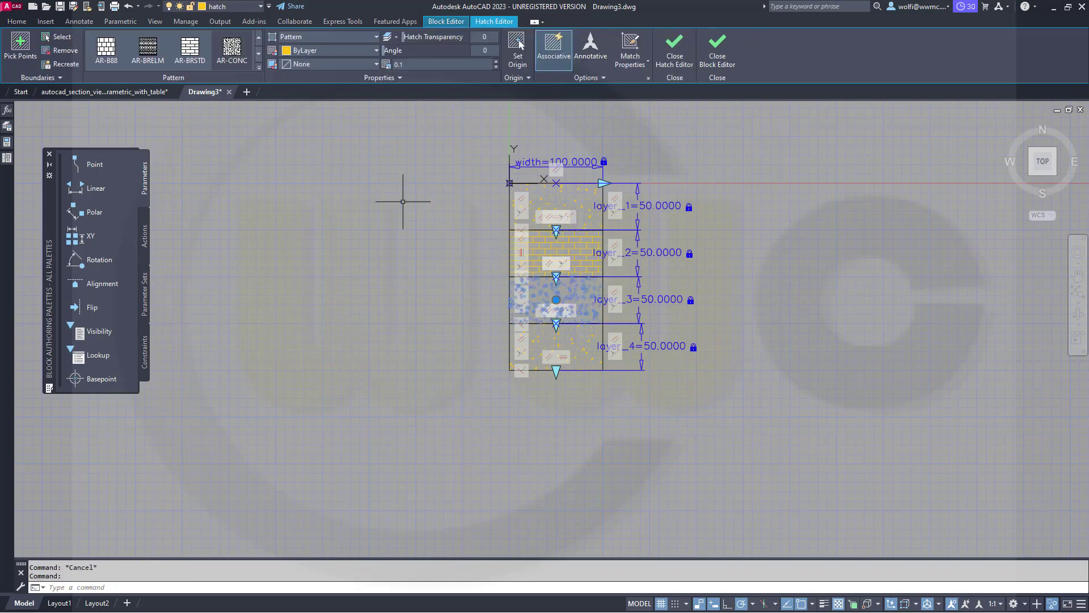
{"action": "left_click", "coordinate": [258, 67]}
{"action": "left_click", "coordinate": [208, 122]}
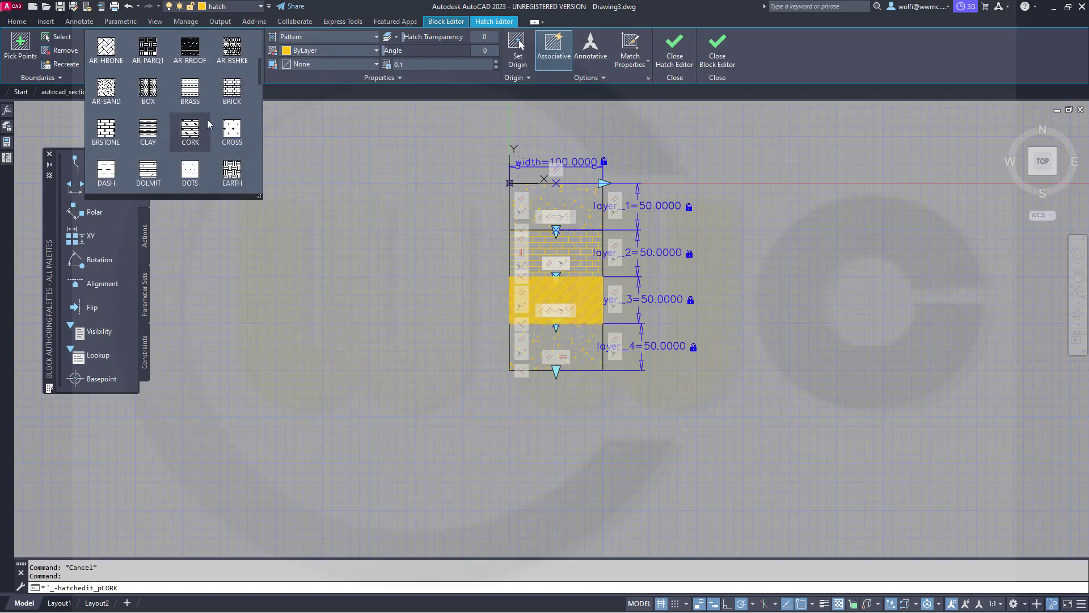
{"action": "left_click", "coordinate": [146, 133]}
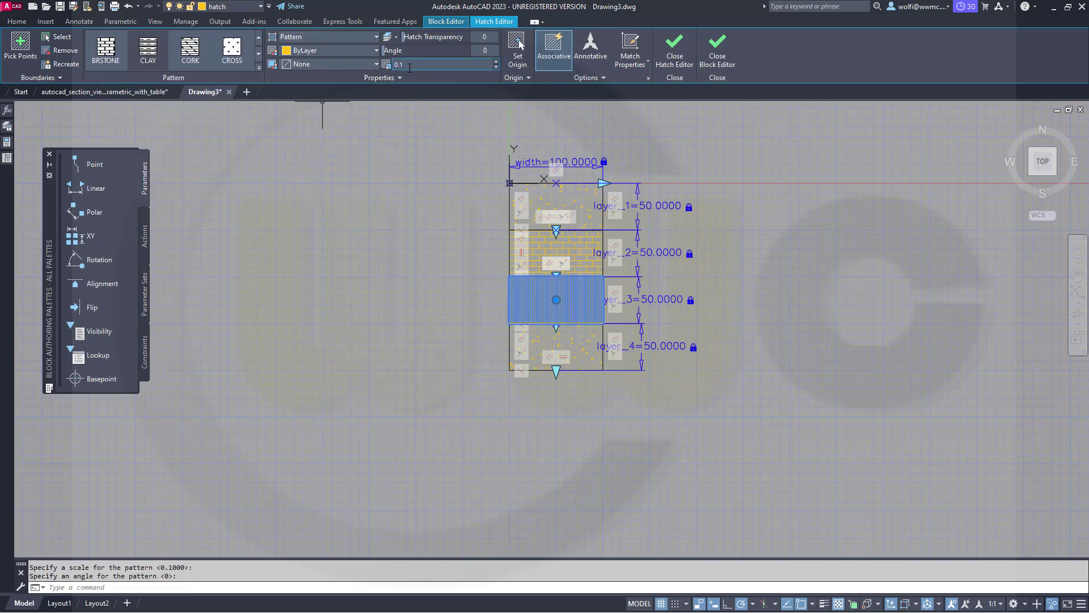
{"action": "type", "text": "1"}
{"action": "key", "text": "Return"}
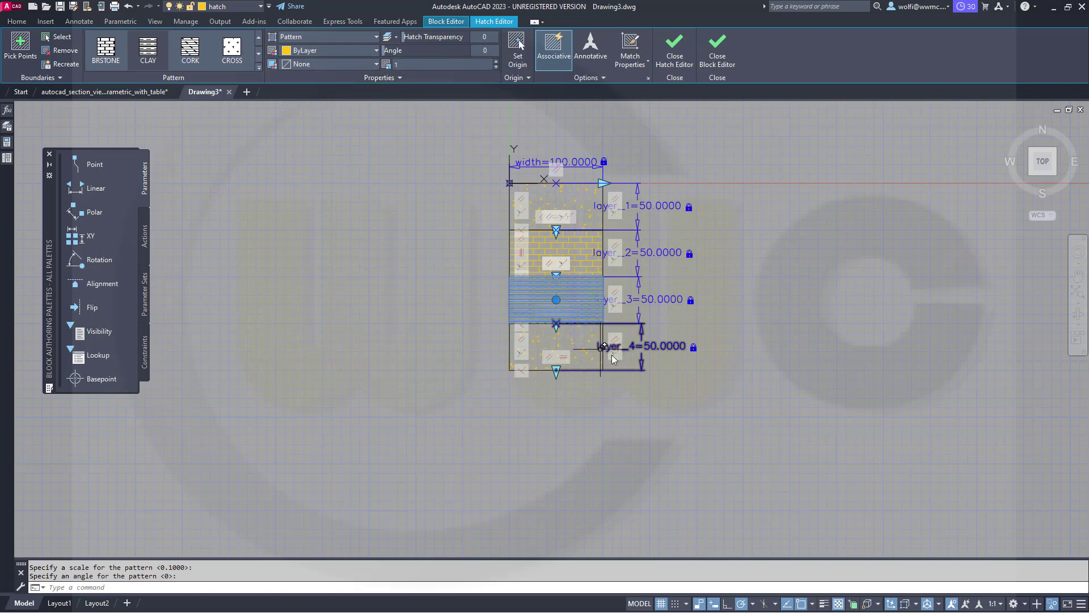
{"action": "key", "text": "Escape"}
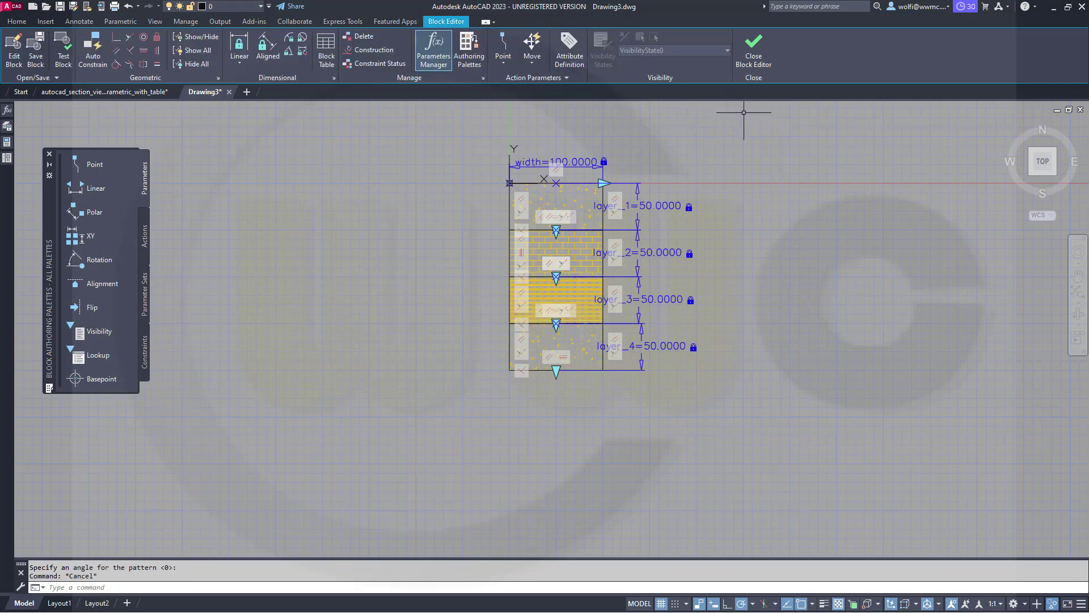
Browse the pattern gallery and change the bottom layer's hatch to GRAVEL.
{"action": "left_click", "coordinate": [586, 340]}
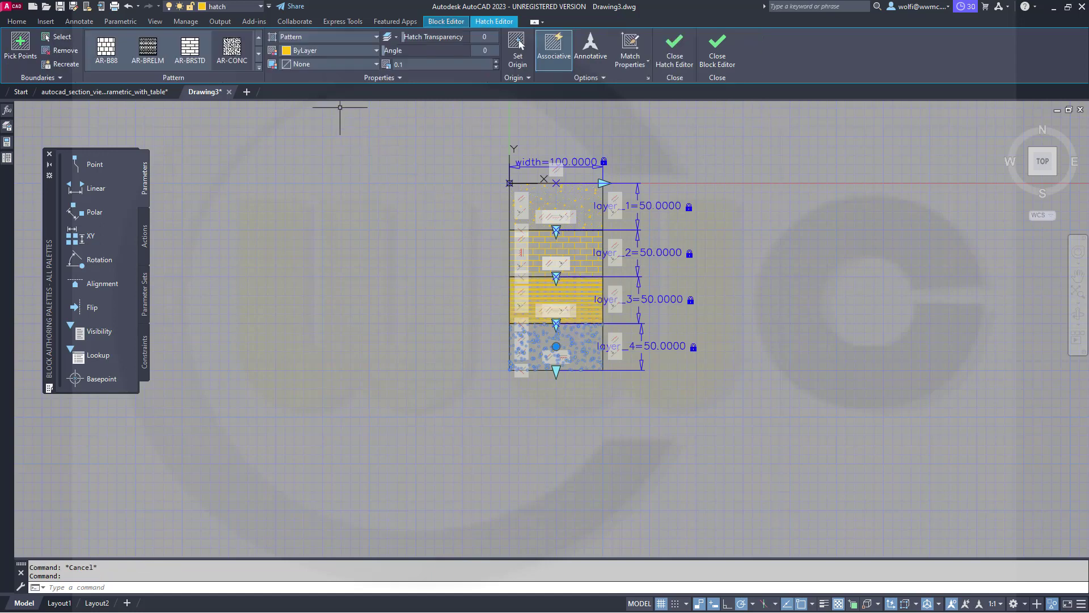
{"action": "left_click", "coordinate": [259, 68]}
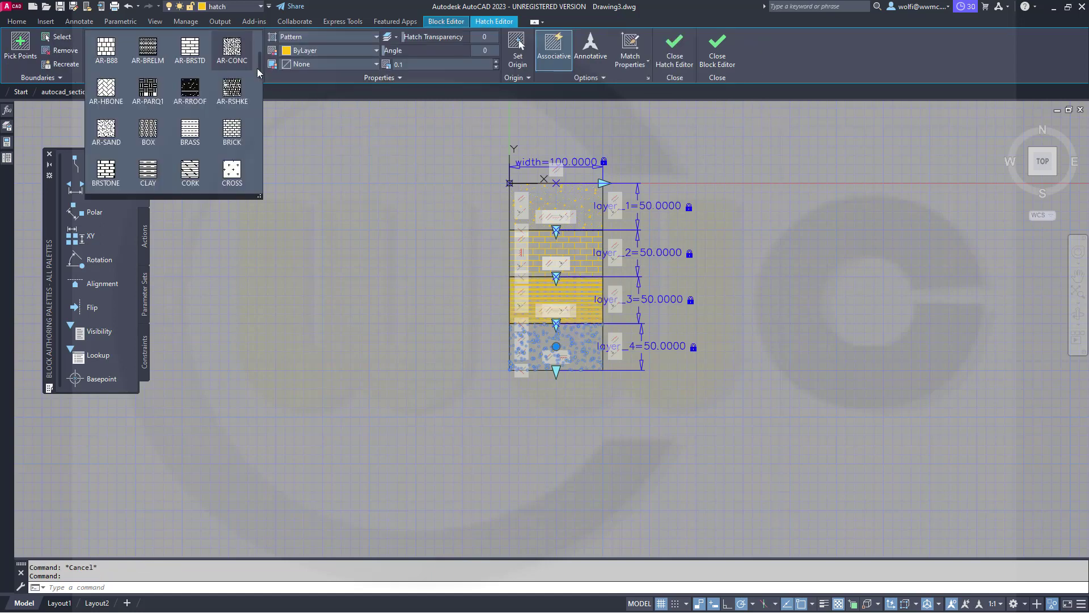
{"action": "left_click", "coordinate": [200, 136]}
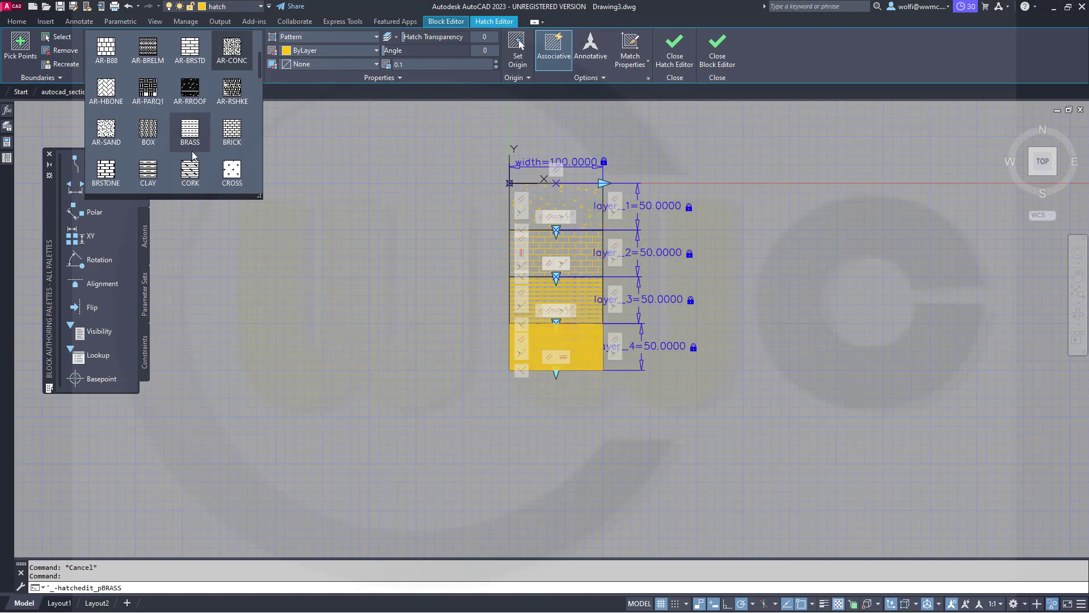
{"action": "scroll", "coordinate": [193, 154], "scroll_direction": "down", "scroll_amount": 1}
{"action": "left_click", "coordinate": [194, 152]}
{"action": "scroll", "coordinate": [196, 150], "scroll_direction": "down", "scroll_amount": 2}
{"action": "left_click", "coordinate": [196, 151]}
{"action": "scroll", "coordinate": [196, 151], "scroll_direction": "down", "scroll_amount": 1}
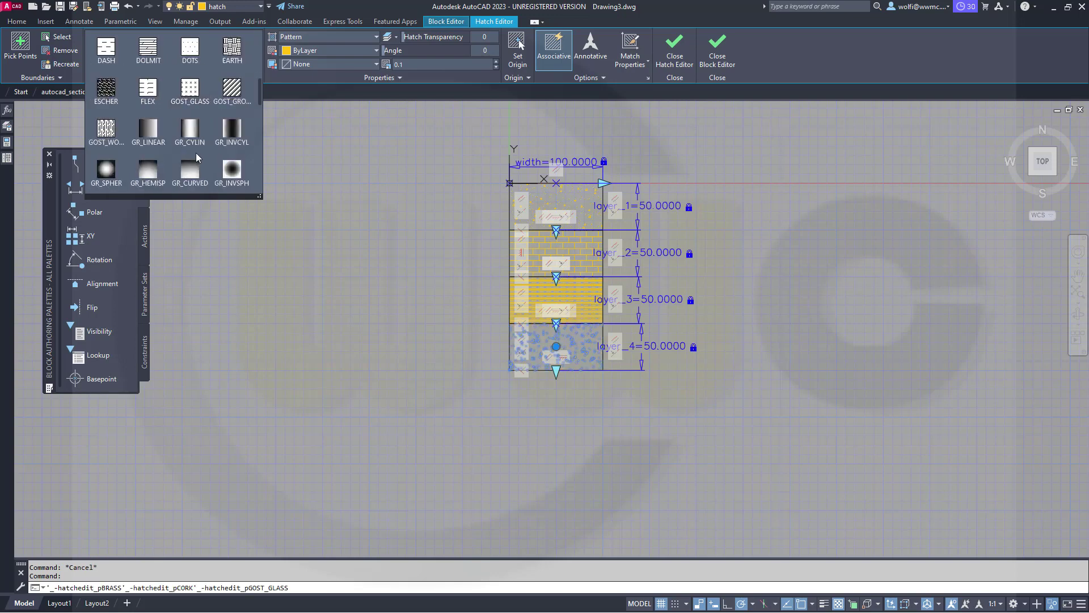
{"action": "scroll", "coordinate": [196, 152], "scroll_direction": "down", "scroll_amount": 1}
{"action": "scroll", "coordinate": [197, 157], "scroll_direction": "down", "scroll_amount": 1}
{"action": "left_click", "coordinate": [198, 157]}
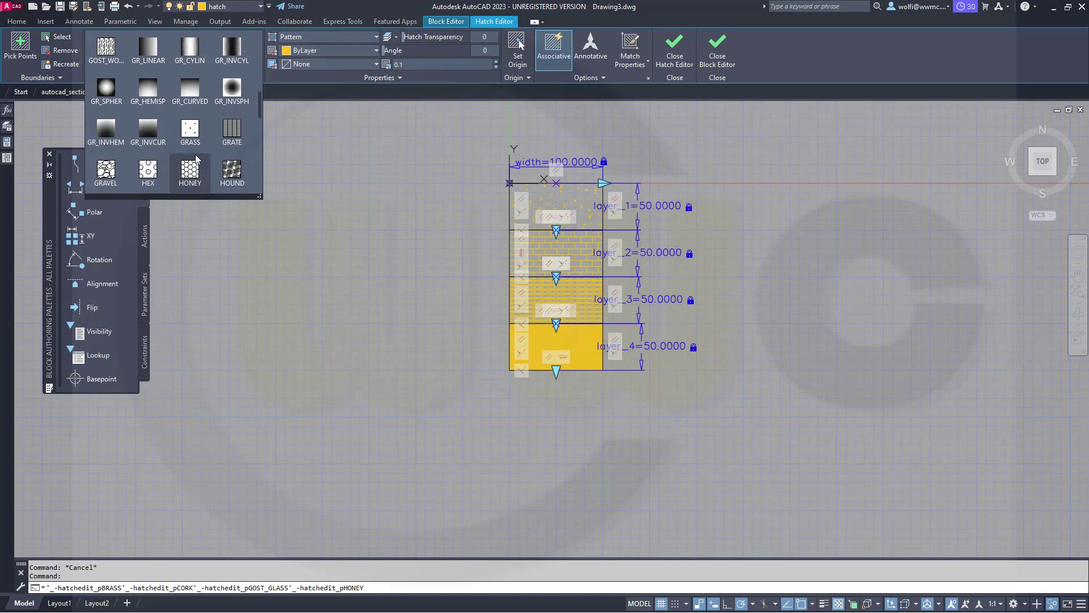
{"action": "left_click", "coordinate": [106, 168]}
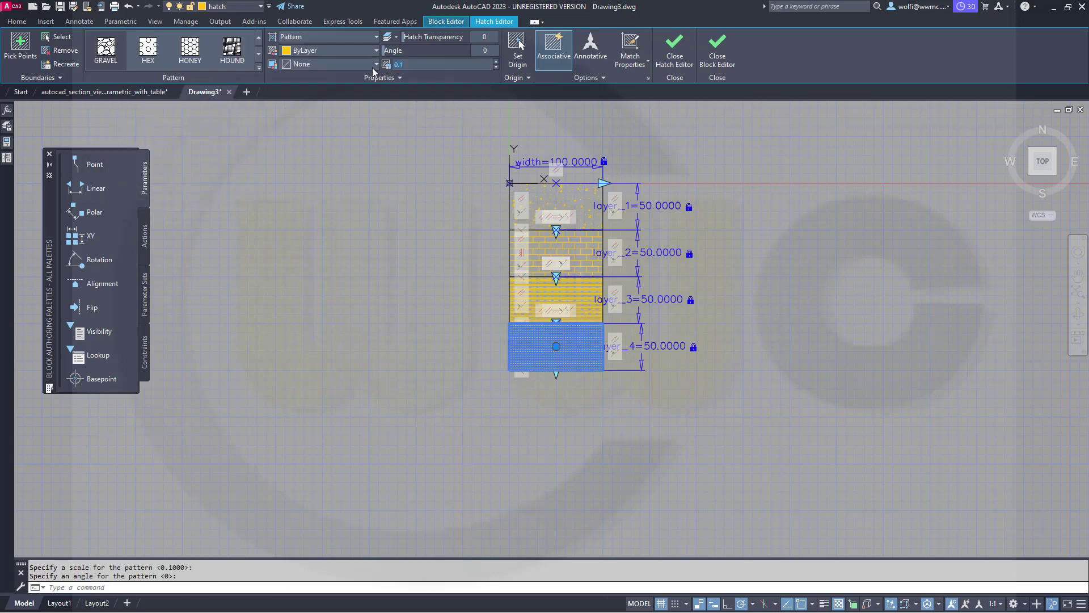
Set the GRAVEL hatch scale to 1, close Hatch Editor and hide all constraint bars.
{"action": "type", "text": "1"}
{"action": "key", "text": "Return"}
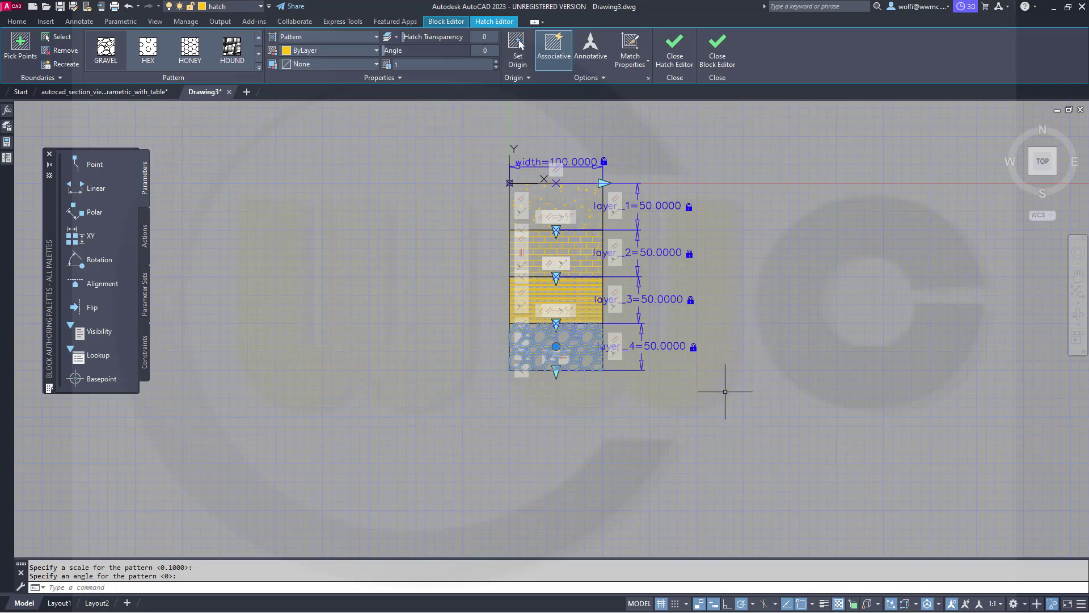
{"action": "left_click", "coordinate": [675, 49]}
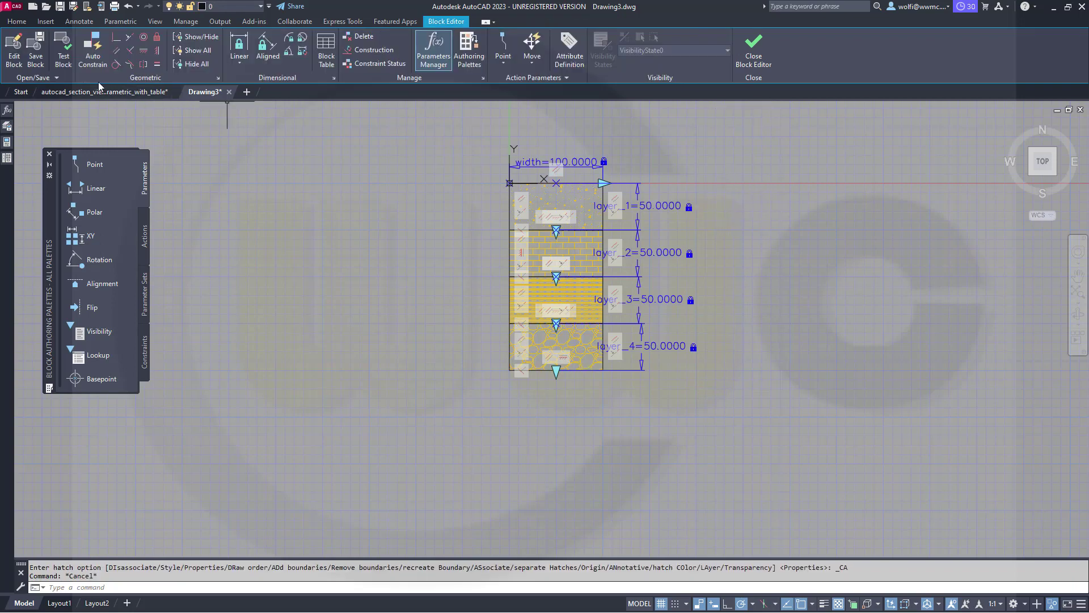
{"action": "left_click", "coordinate": [192, 66]}
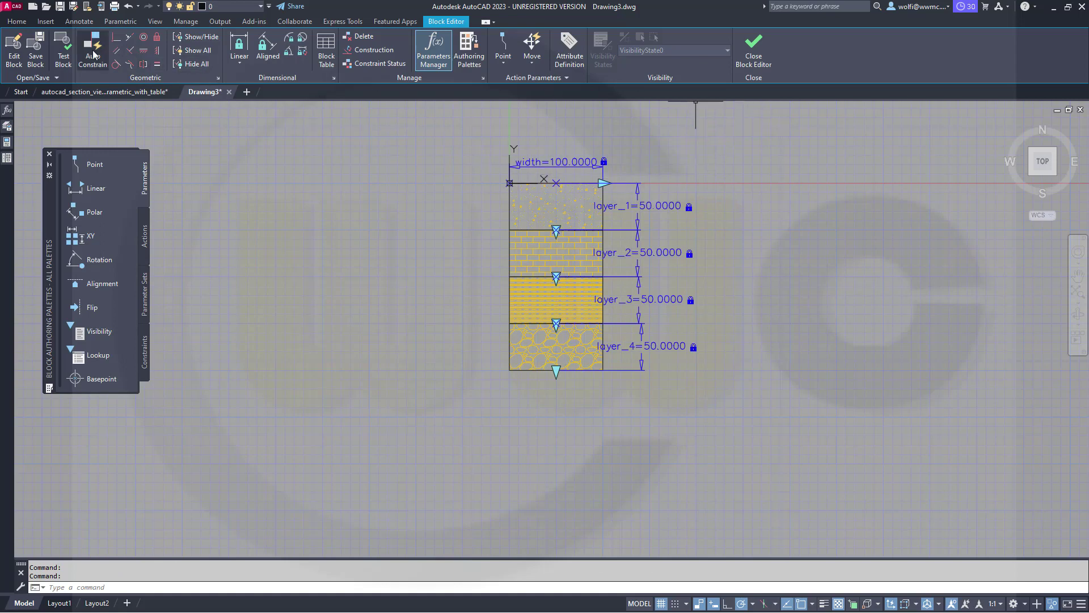
{"action": "left_click", "coordinate": [64, 55]}
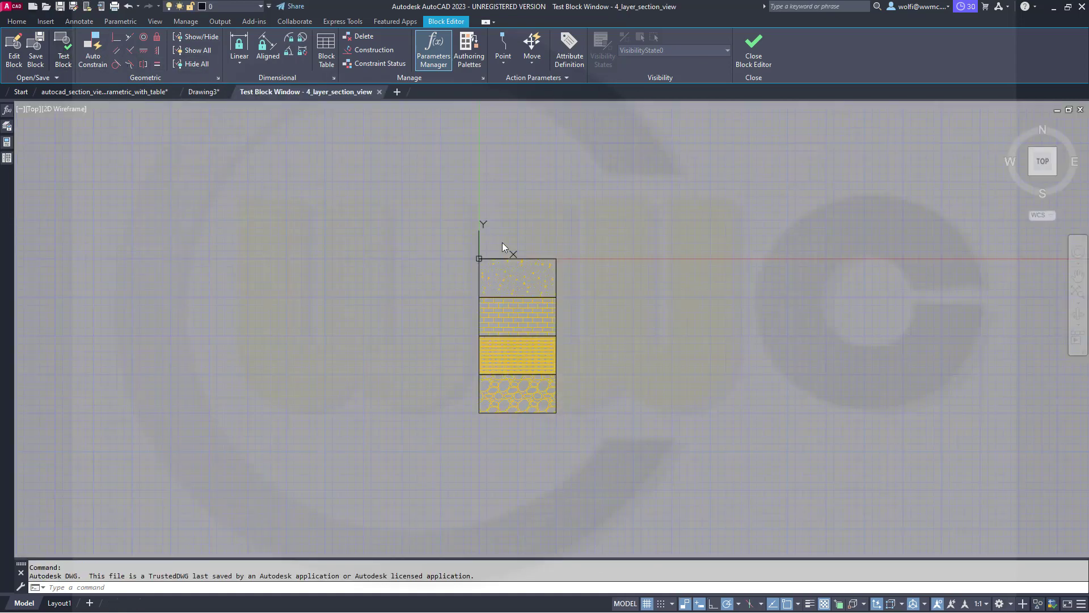
{"action": "left_click", "coordinate": [519, 335]}
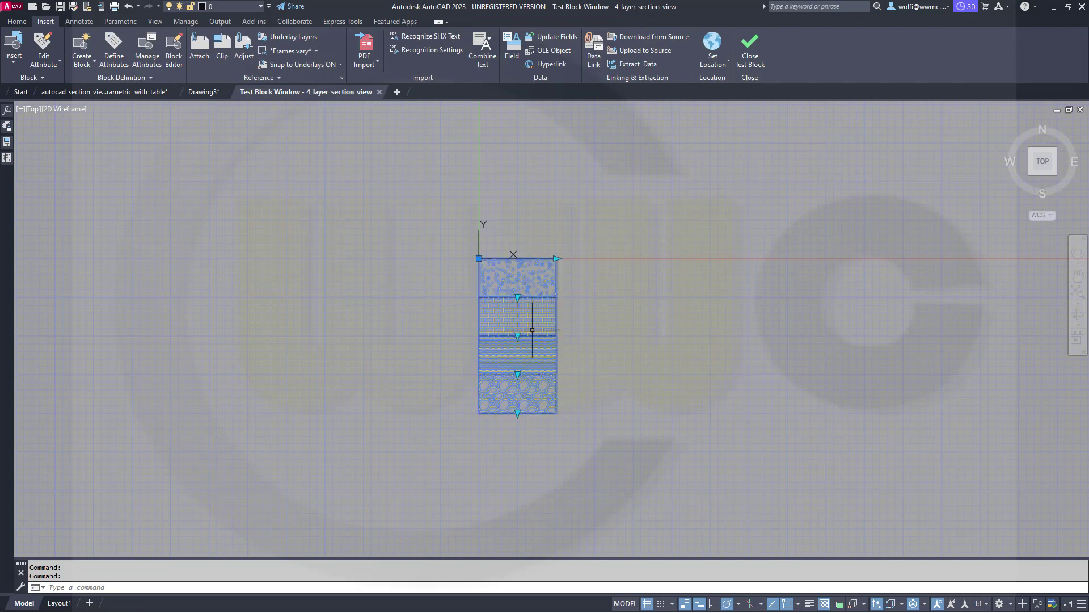
{"action": "left_click", "coordinate": [556, 258]}
{"action": "left_click", "coordinate": [587, 258]}
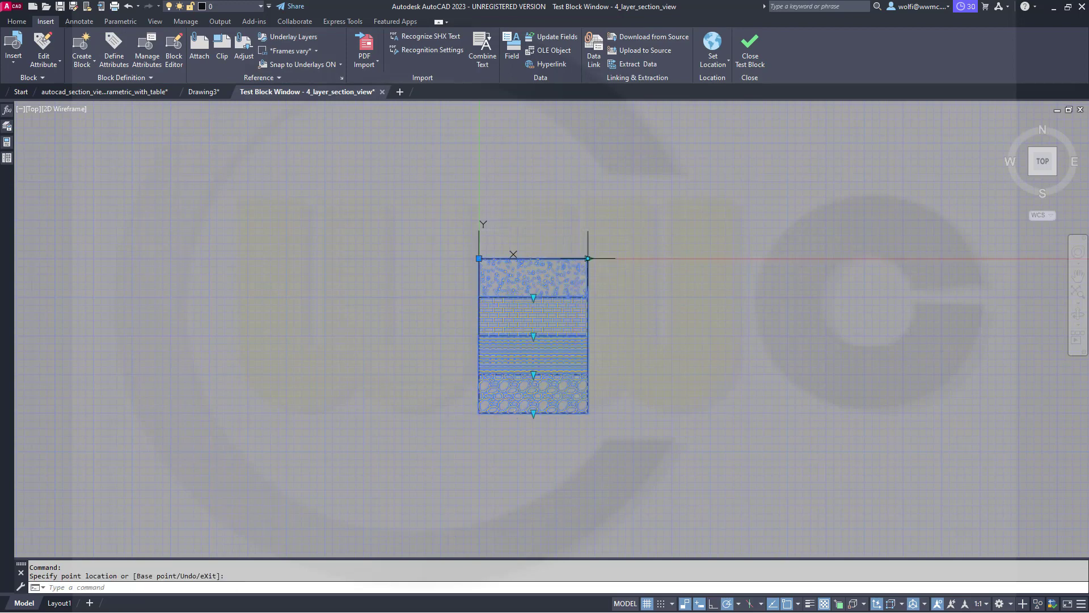
{"action": "left_click", "coordinate": [533, 296]}
{"action": "left_click", "coordinate": [533, 310]}
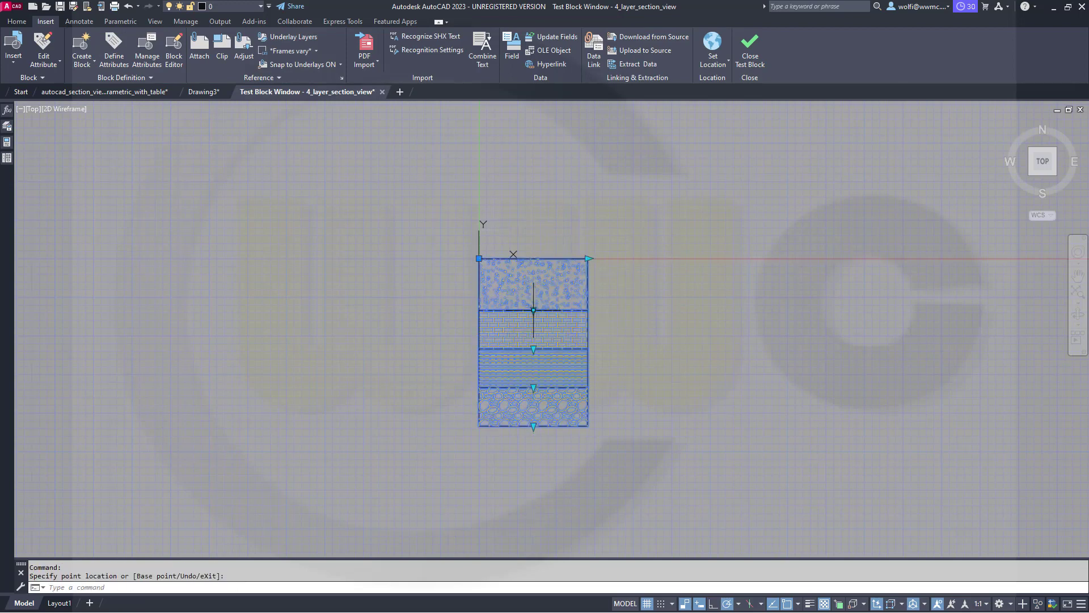
{"action": "left_click", "coordinate": [533, 387]}
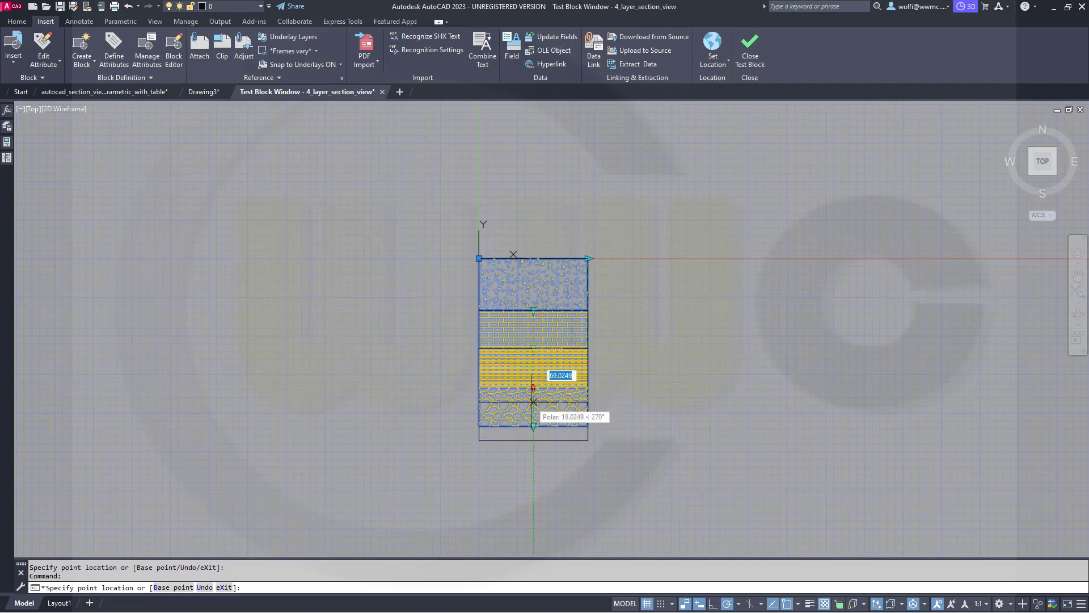
{"action": "left_click", "coordinate": [533, 404]}
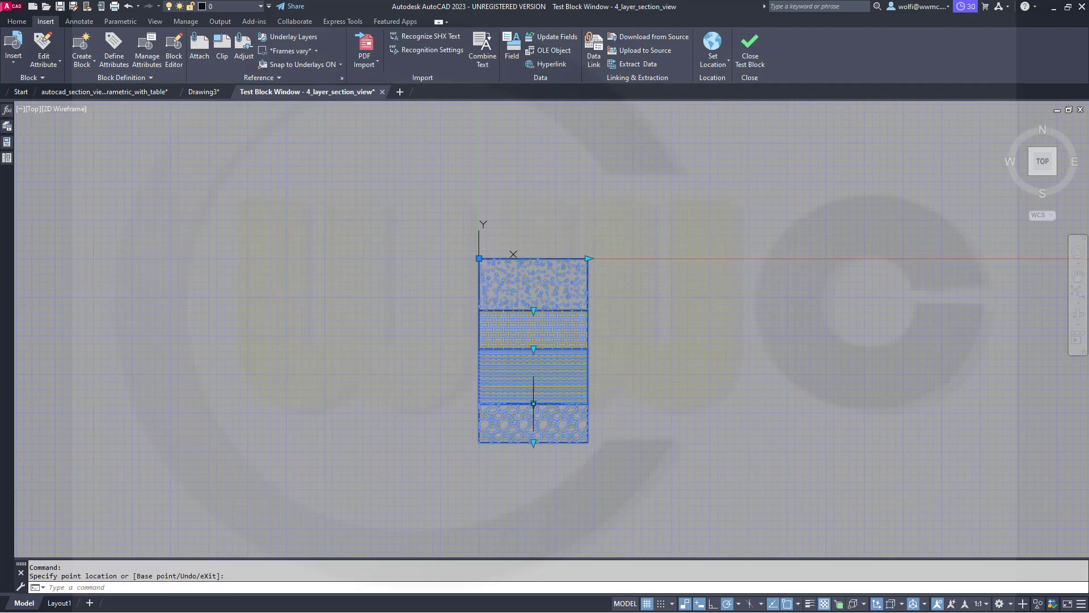
{"action": "left_click", "coordinate": [533, 460]}
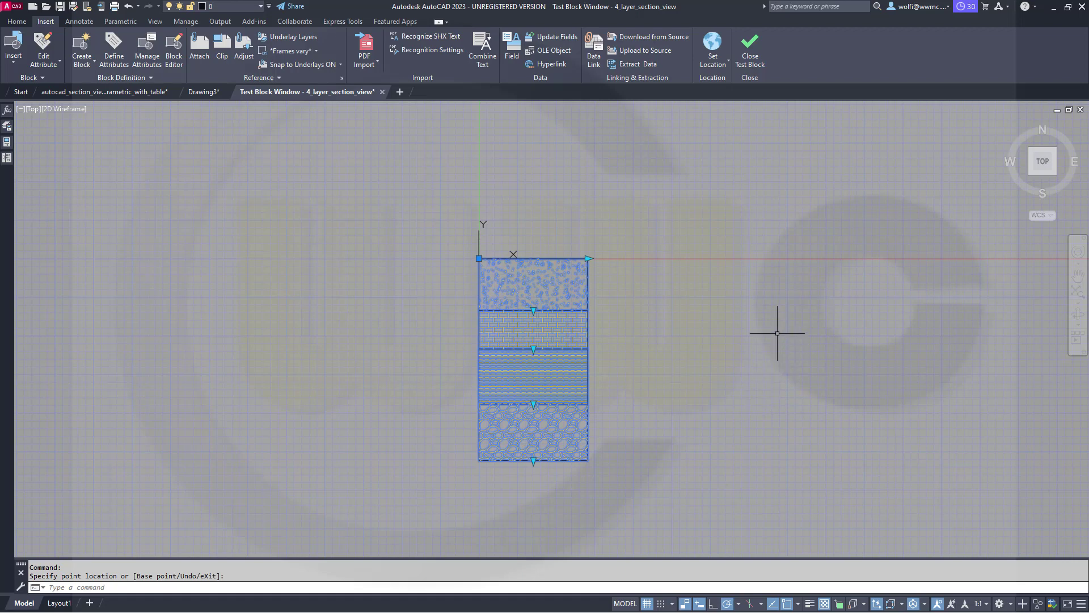
{"action": "key", "text": "Escape"}
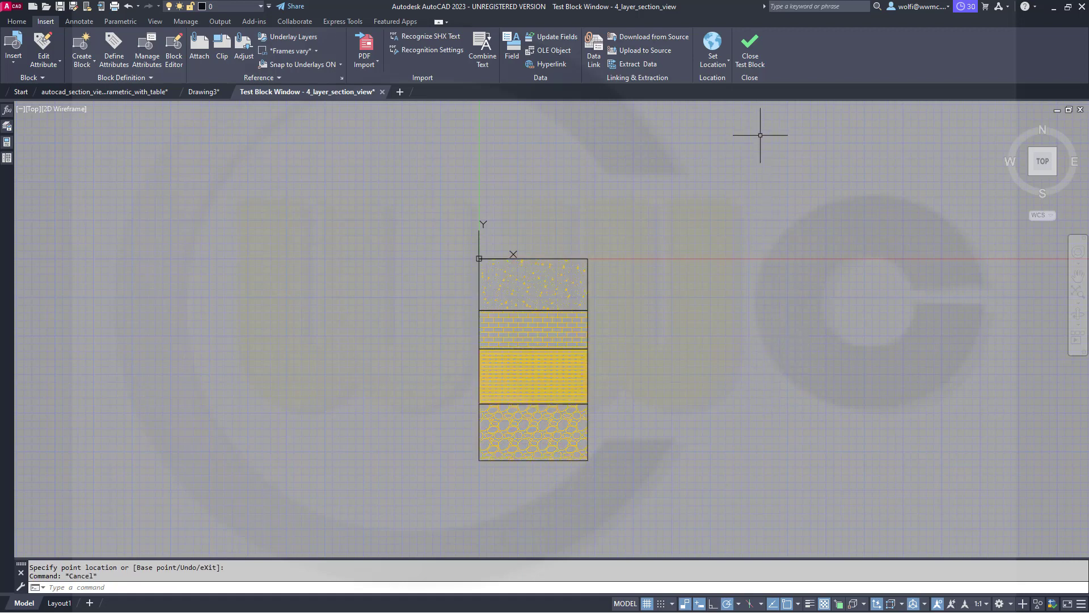
{"action": "left_click", "coordinate": [749, 66]}
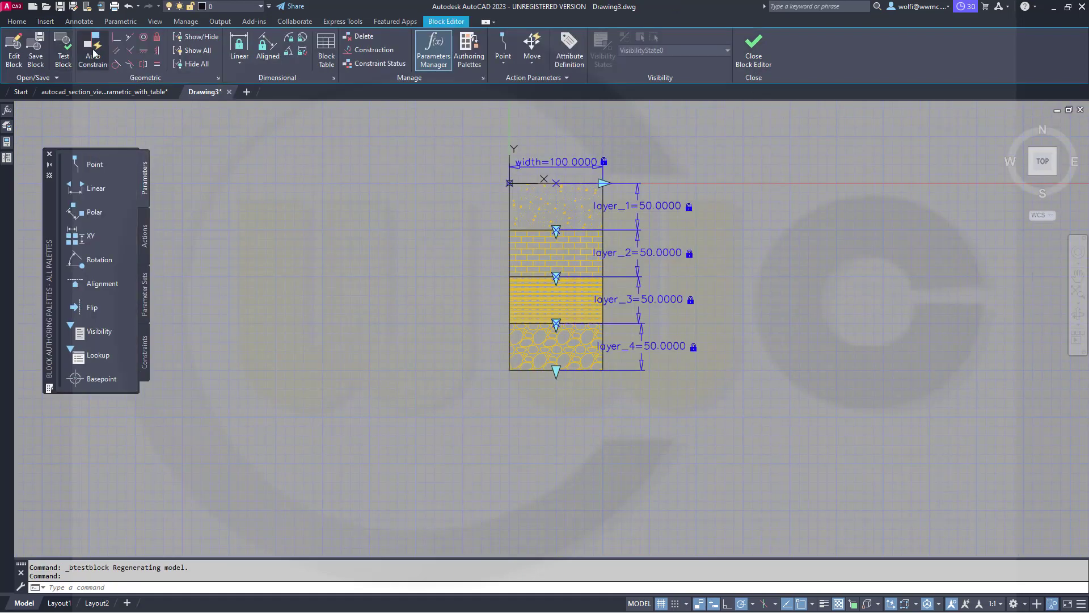
Save the block definition and open the Dimension Style Manager from the Annotate tab.
{"action": "left_click", "coordinate": [35, 59]}
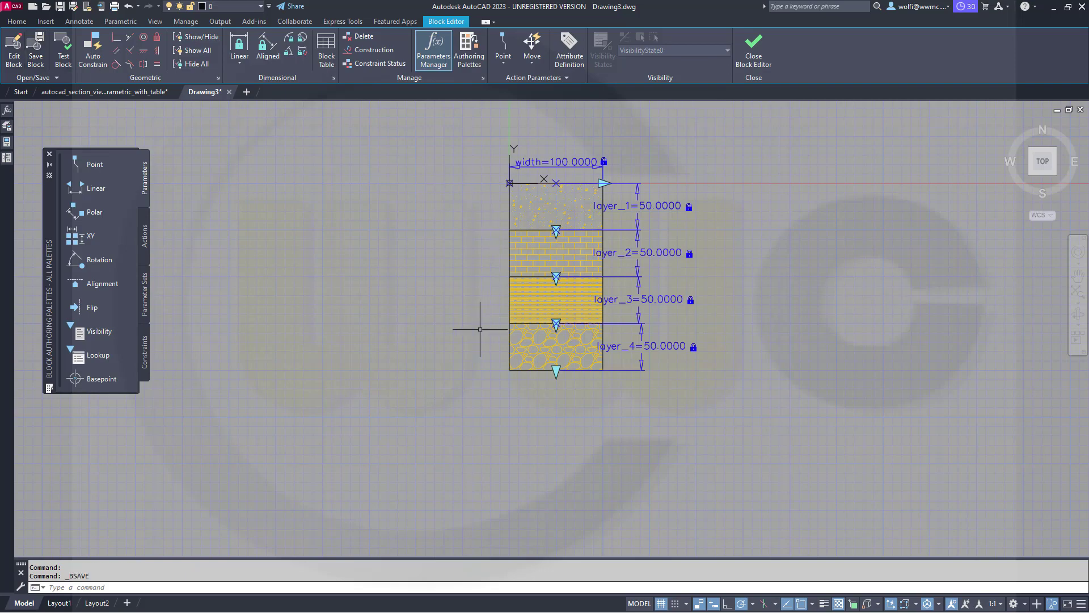
{"action": "key", "text": "Escape"}
{"action": "left_click", "coordinate": [81, 23]}
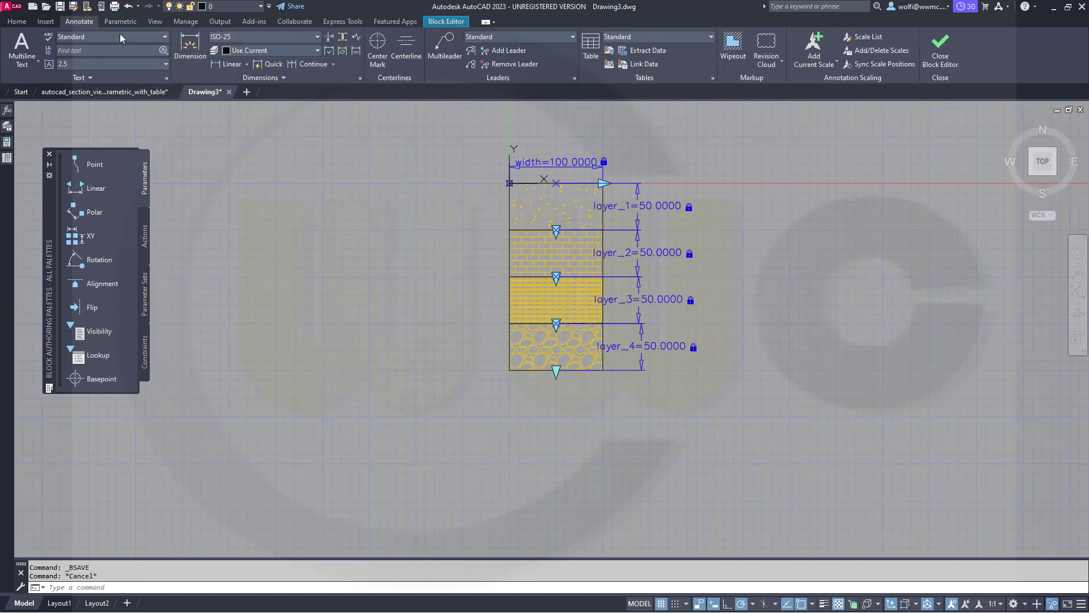
{"action": "left_click", "coordinate": [362, 79]}
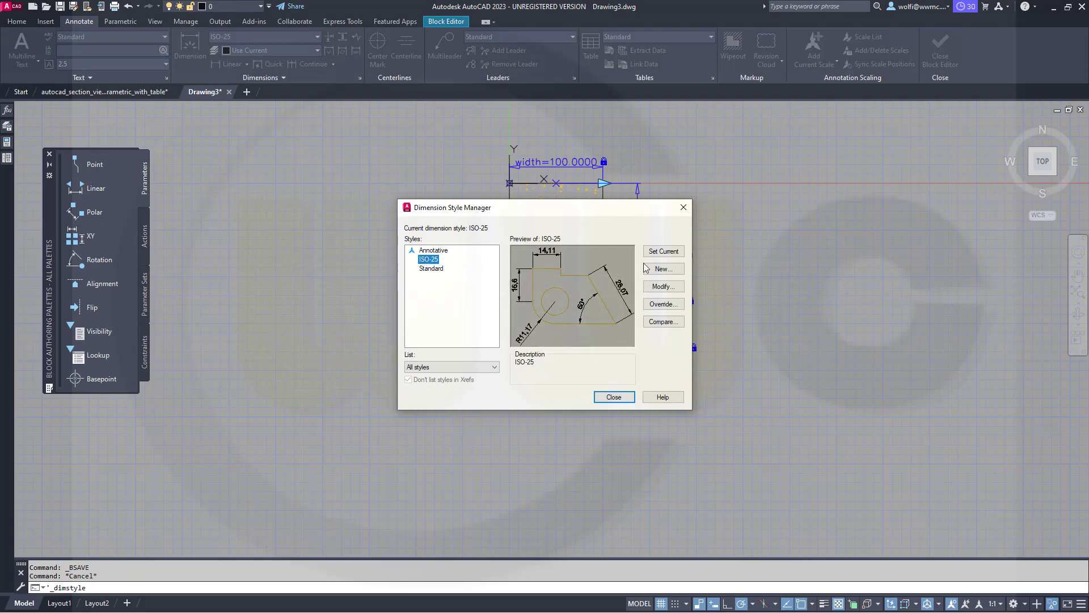
Create a new dimension style 'section_style' starting from ISO-25 and continue to its settings.
{"action": "left_click", "coordinate": [662, 268]}
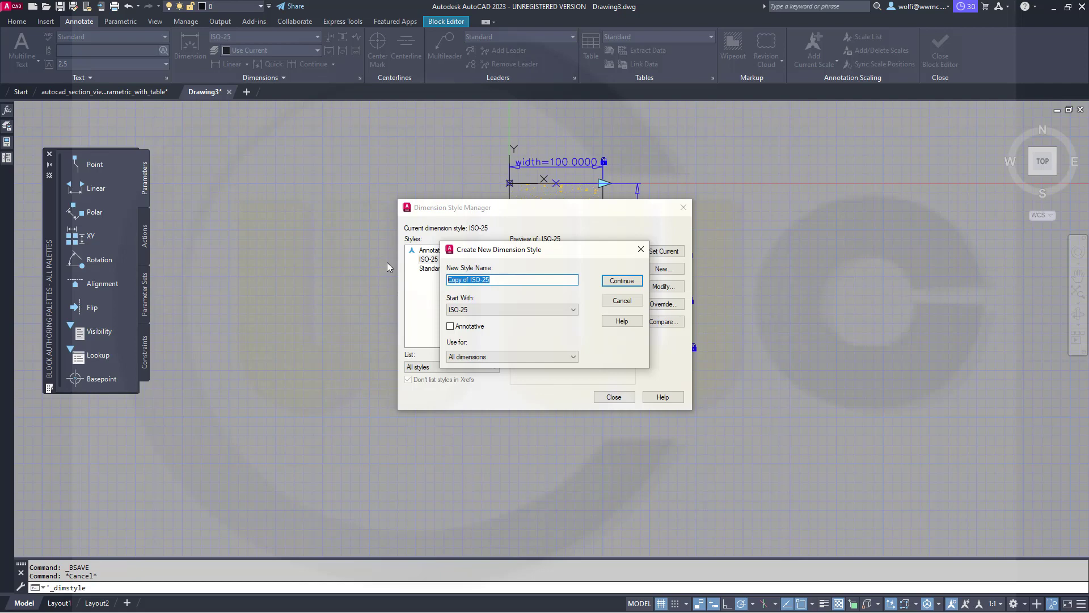
{"action": "type", "text": "sectio0n"}
{"action": "key", "text": "BackSpace"}
{"action": "key", "text": "BackSpace"}
{"action": "key", "text": "BackSpace"}
{"action": "key", "text": "BackSpace"}
{"action": "type", "text": "ion_style"}
{"action": "left_click", "coordinate": [607, 283]}
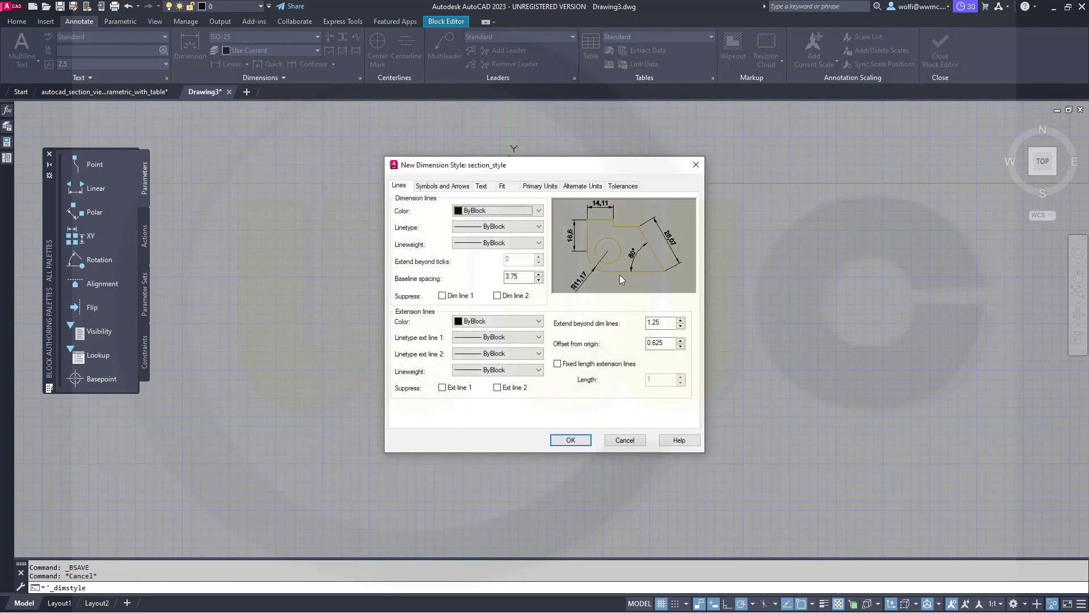
Suppress dimension line 2 and both extension lines in section_style.
{"action": "left_click", "coordinate": [456, 297]}
{"action": "left_click", "coordinate": [498, 296]}
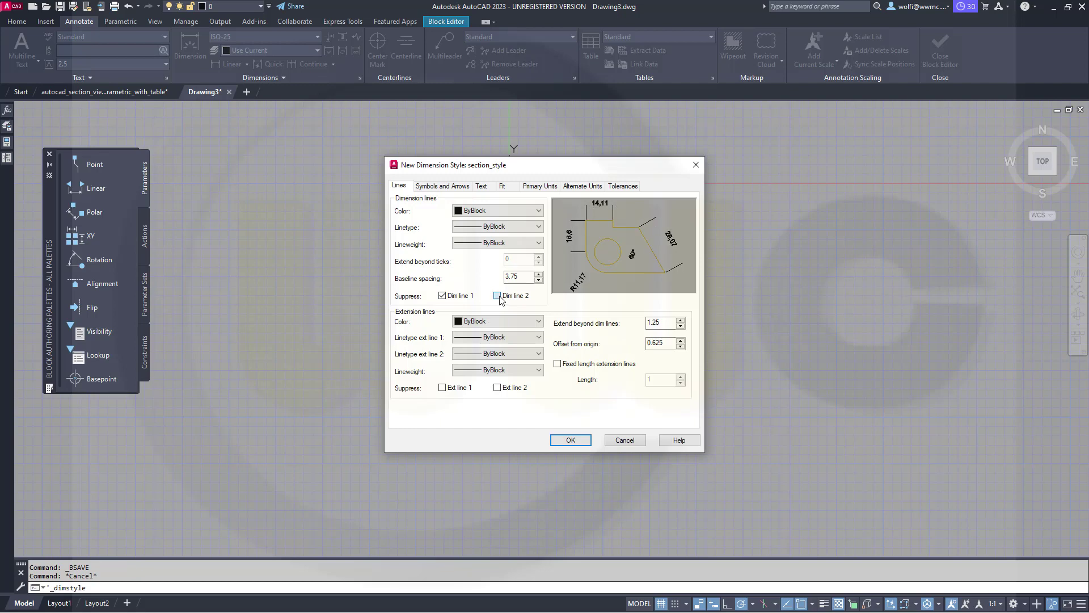
{"action": "left_click", "coordinate": [443, 388]}
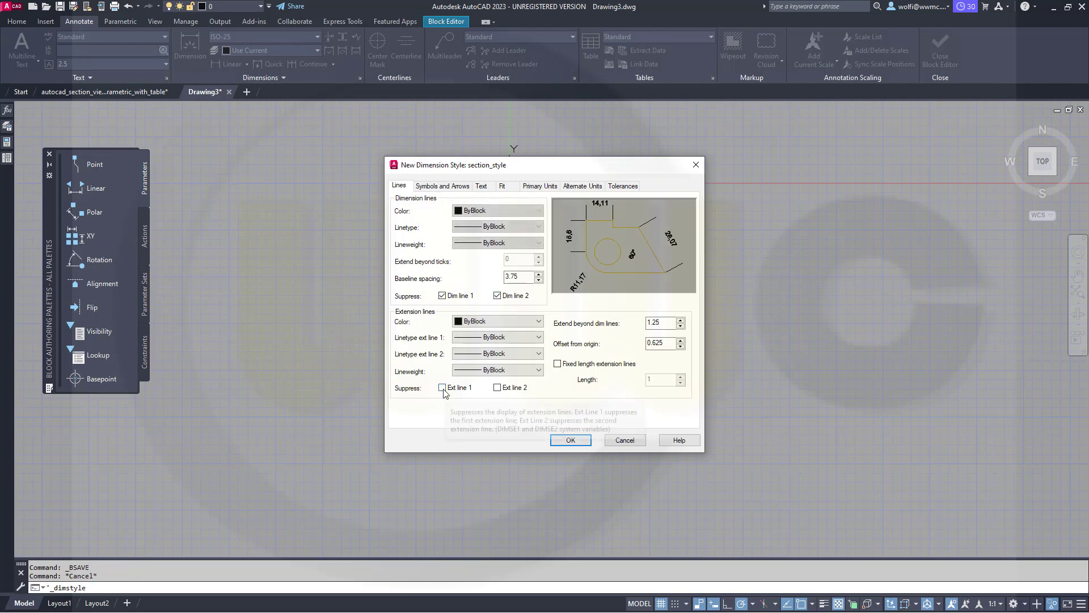
{"action": "left_click", "coordinate": [497, 388]}
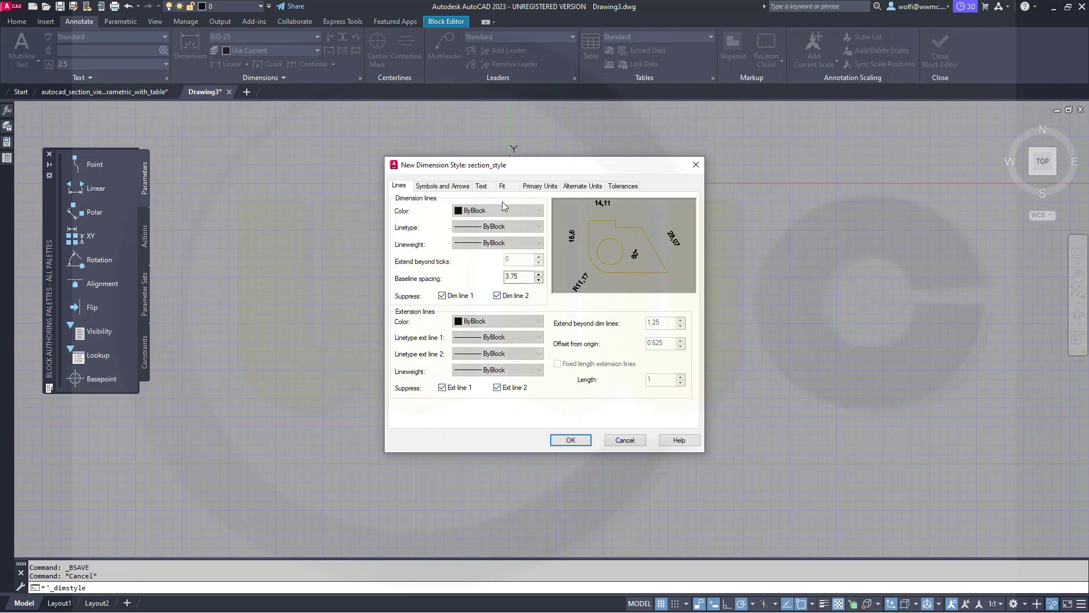
Give section_style horizontal ByLayer text of height 5 and make it the current style.
{"action": "left_click", "coordinate": [482, 187]}
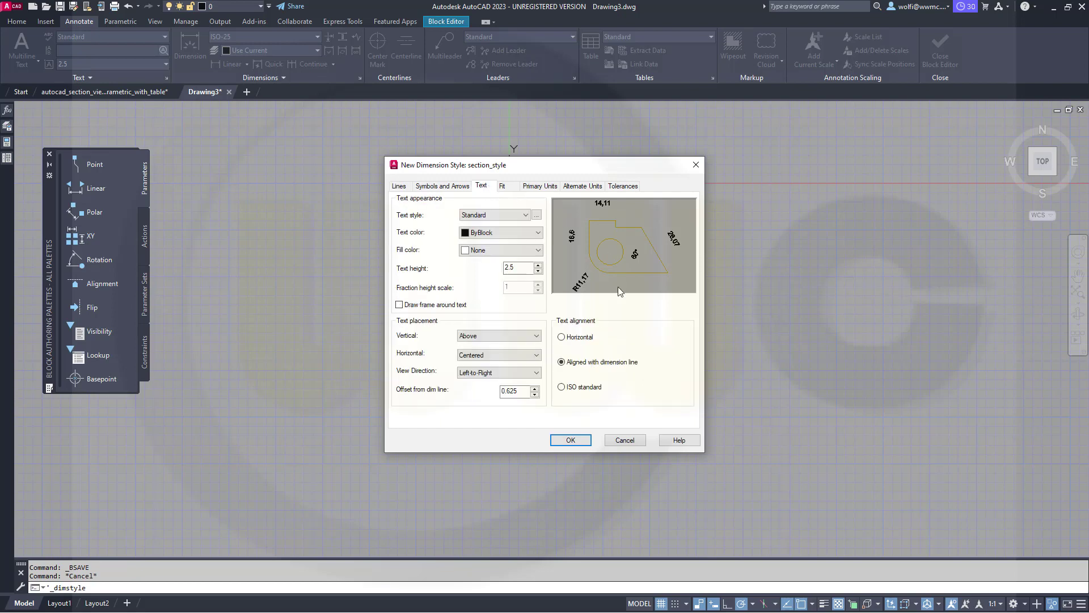
{"action": "left_click", "coordinate": [562, 338]}
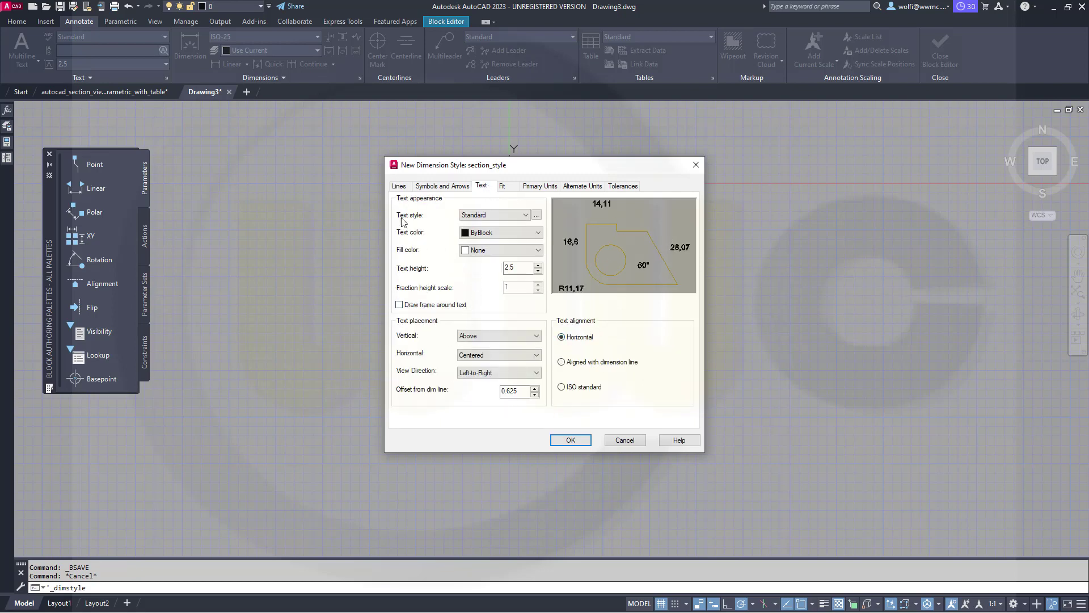
{"action": "left_click", "coordinate": [537, 234]}
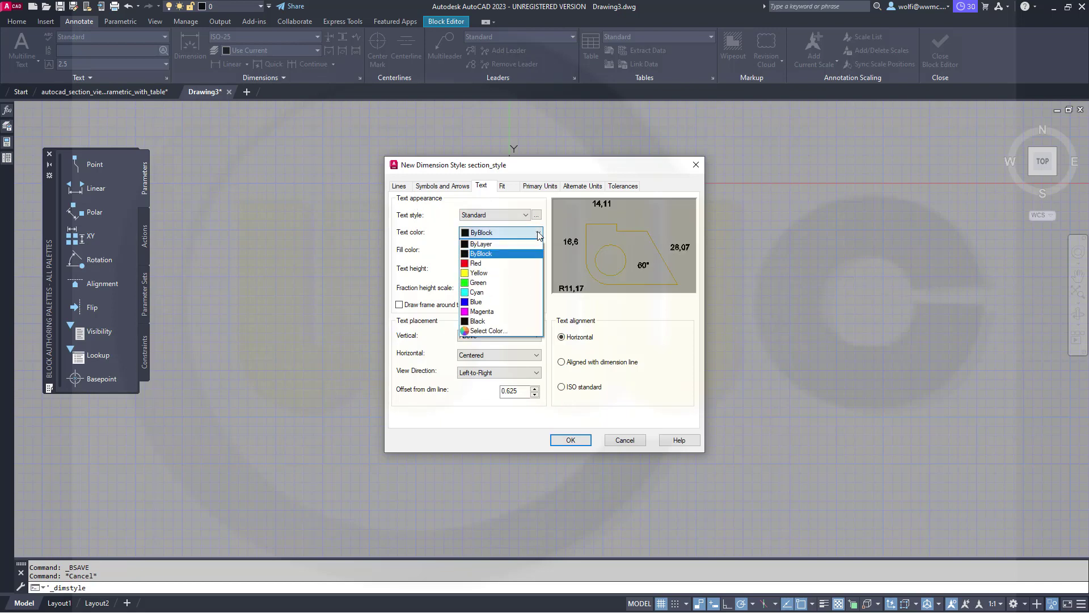
{"action": "left_click", "coordinate": [483, 244]}
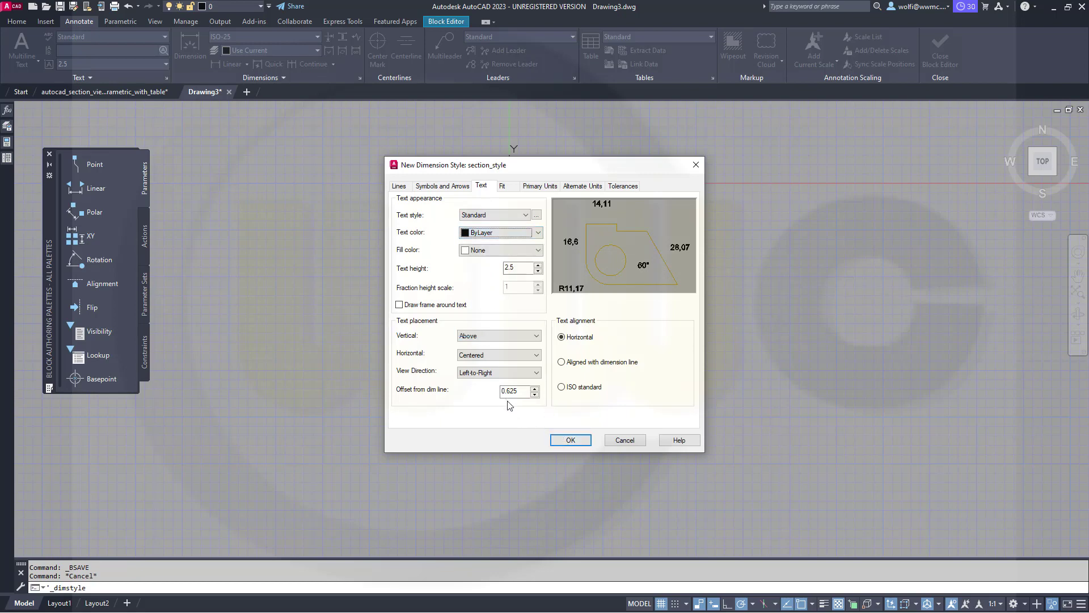
{"action": "double_click", "coordinate": [517, 267]}
{"action": "left_click", "coordinate": [571, 439]}
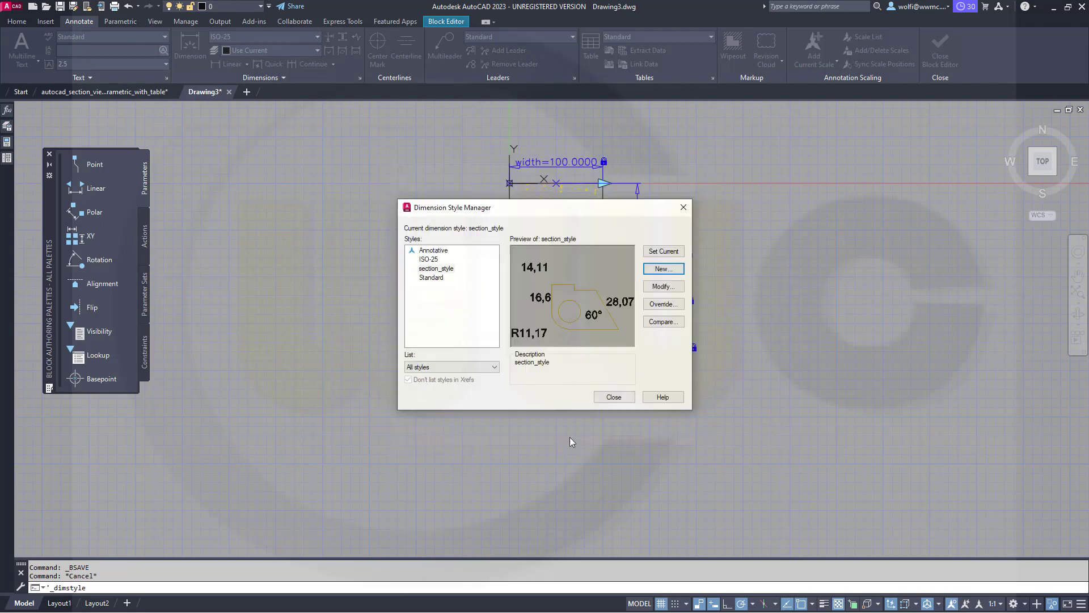
{"action": "left_click", "coordinate": [614, 397]}
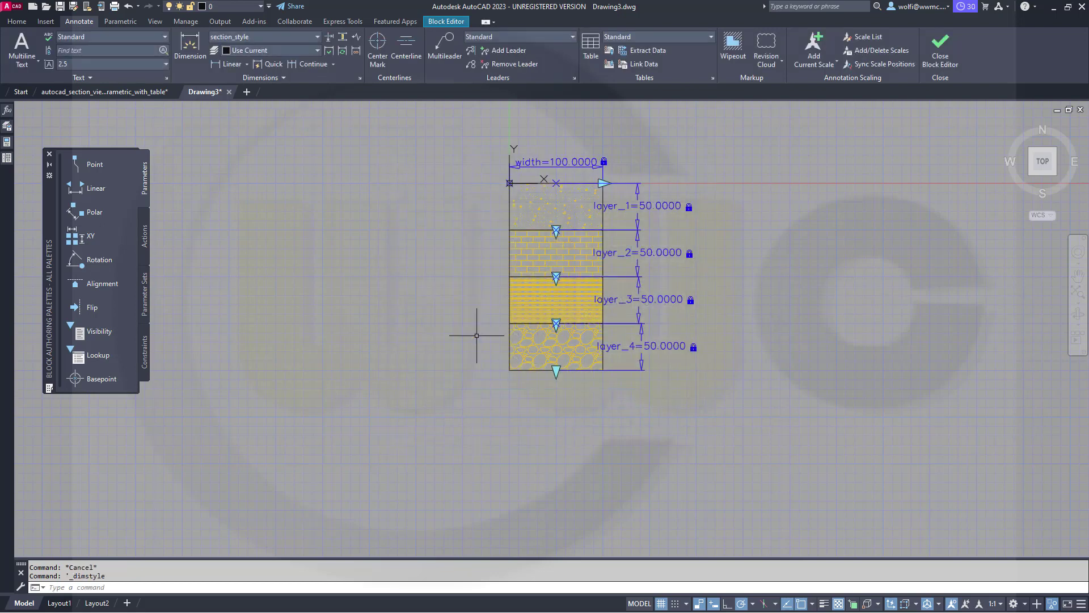
{"action": "left_click", "coordinate": [317, 49]}
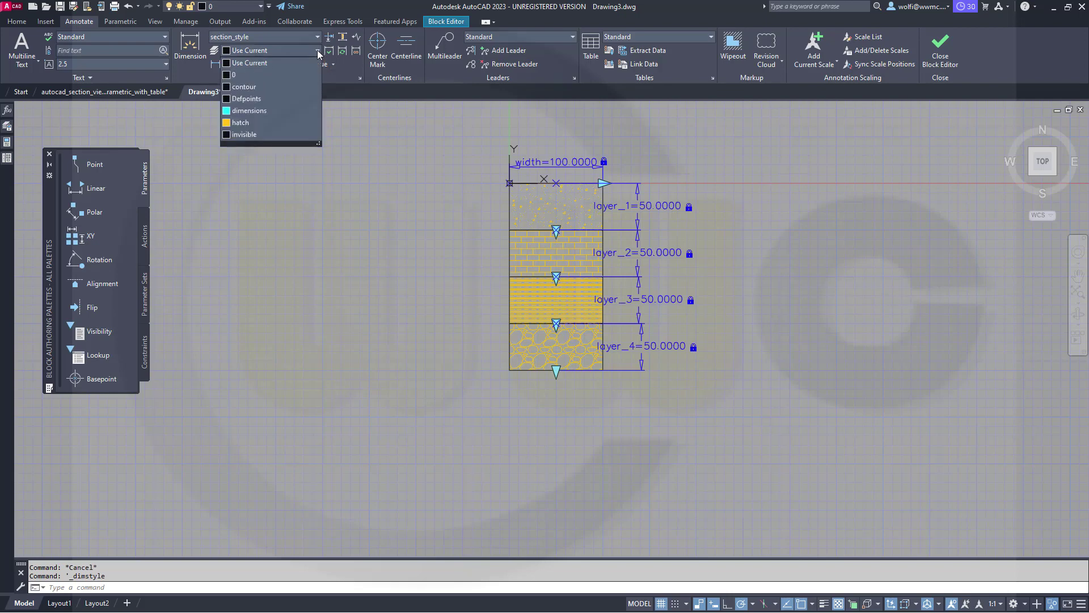
Set the dimension layer override to dimensions and add a 50 height dimension left of the top layer.
{"action": "left_click", "coordinate": [258, 111]}
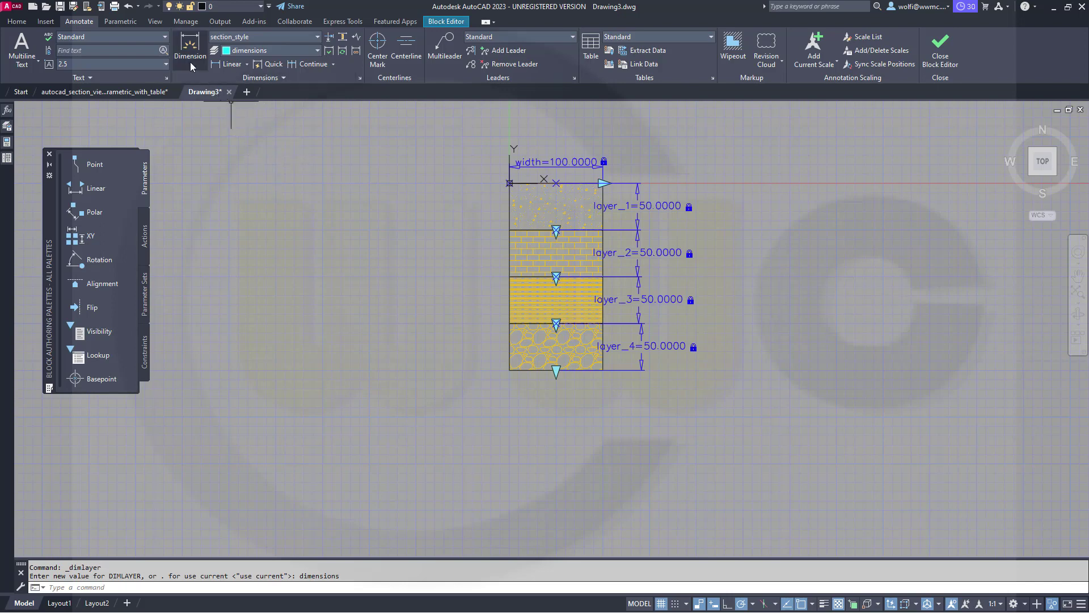
{"action": "left_click", "coordinate": [225, 64]}
{"action": "scroll", "coordinate": [401, 200], "scroll_direction": "up", "scroll_amount": 4}
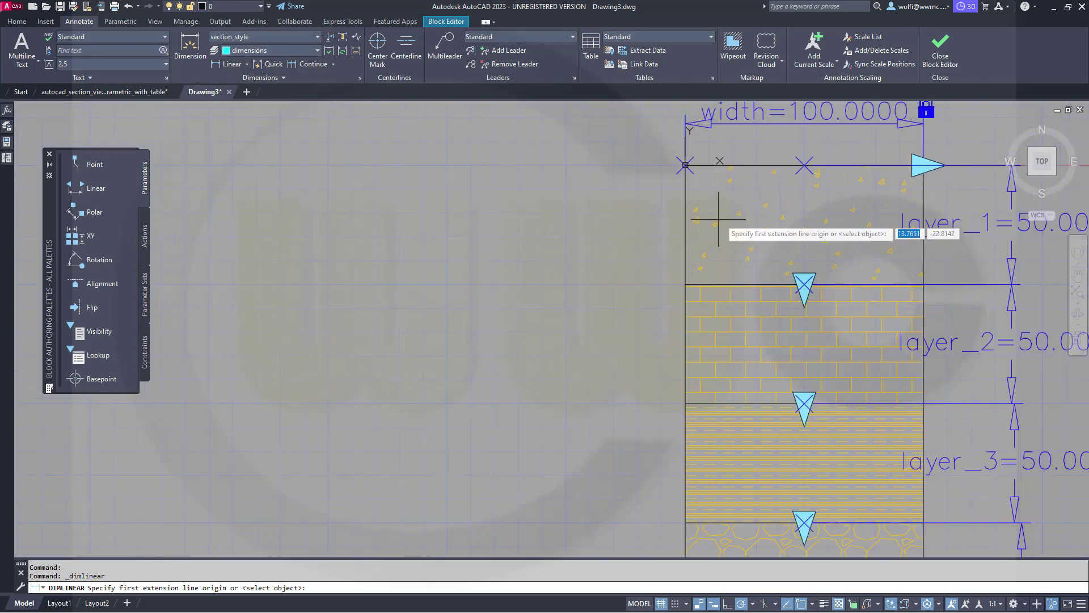
{"action": "left_click", "coordinate": [685, 165]}
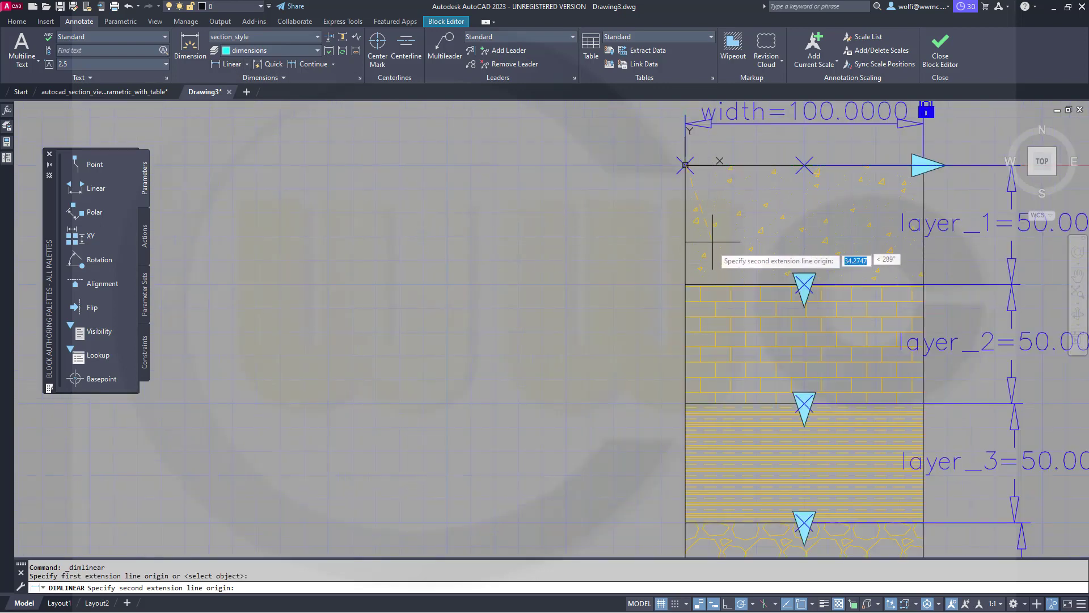
{"action": "left_click", "coordinate": [686, 284]}
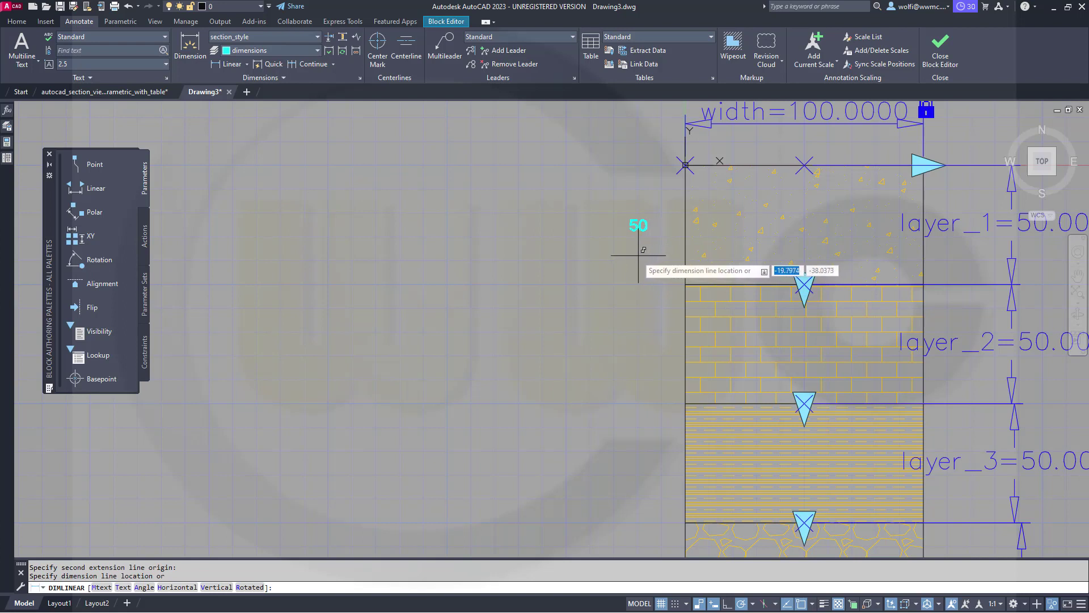
{"action": "left_click", "coordinate": [631, 254]}
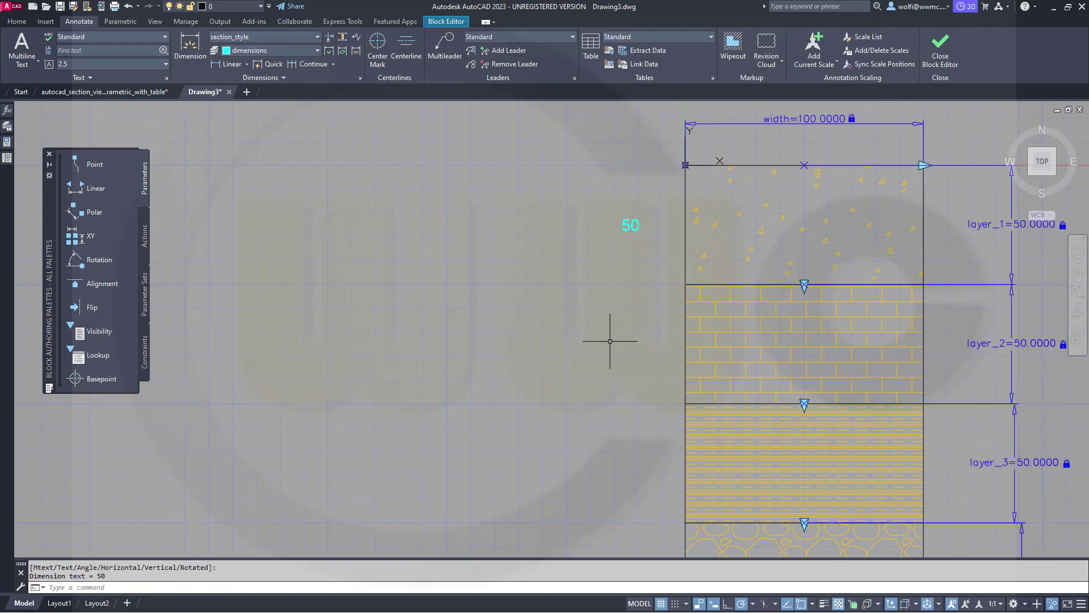
Add a 50 height dimension to the left of the brick layer.
{"action": "key", "text": "space"}
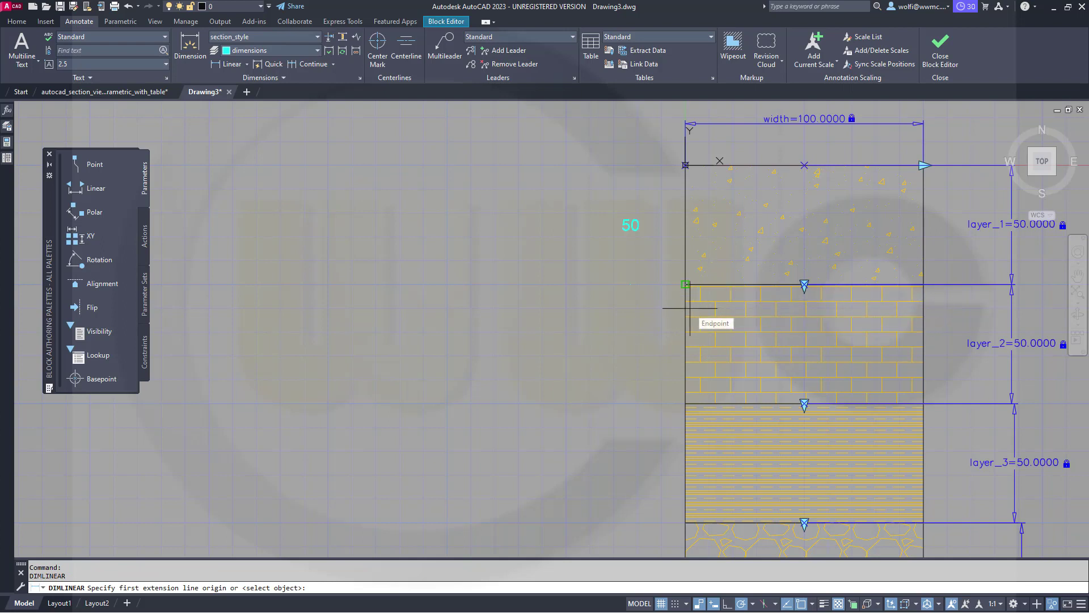
{"action": "left_click", "coordinate": [690, 309]}
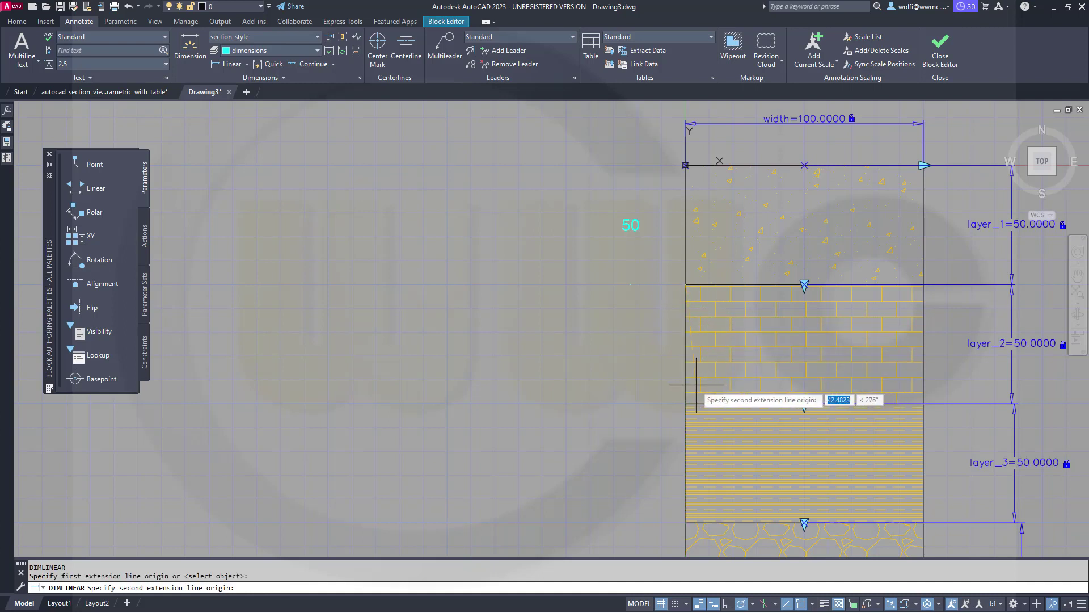
{"action": "scroll", "coordinate": [697, 391], "scroll_direction": "up", "scroll_amount": 4}
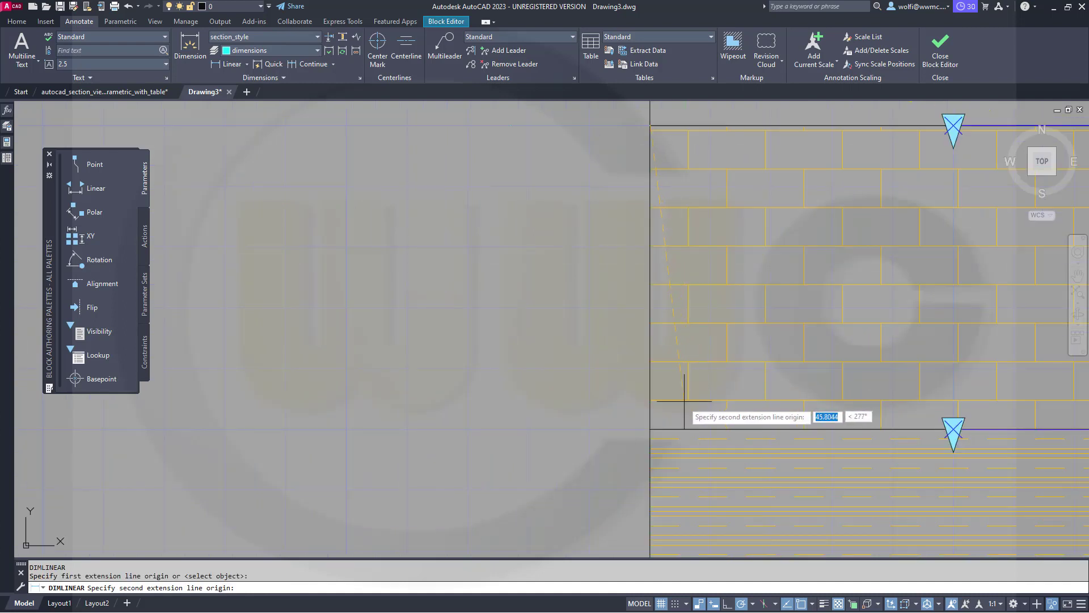
{"action": "scroll", "coordinate": [614, 406], "scroll_direction": "up", "scroll_amount": 2}
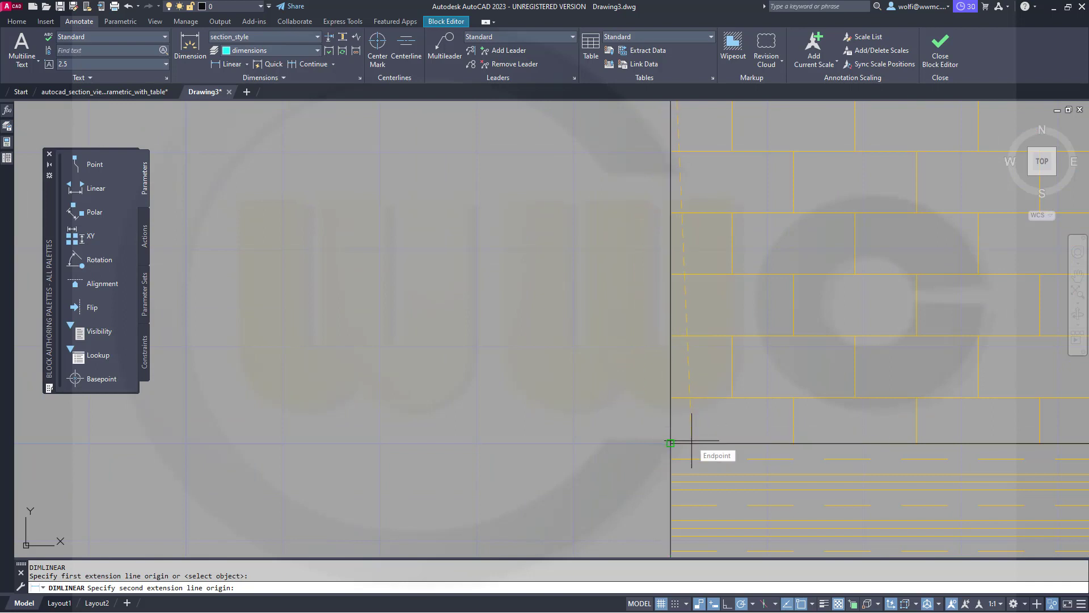
{"action": "left_click", "coordinate": [671, 442]}
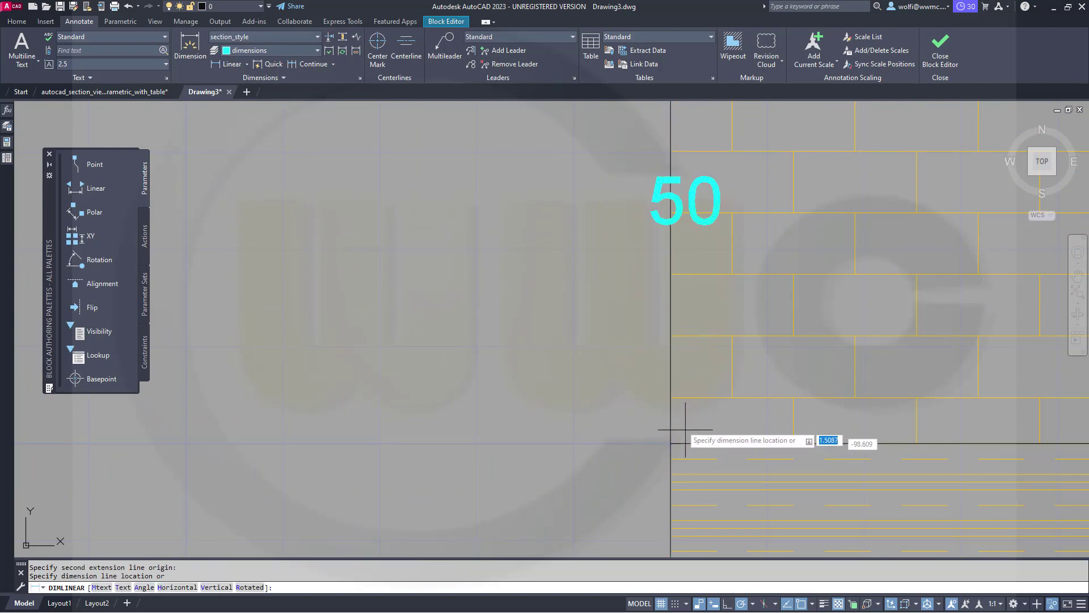
{"action": "scroll", "coordinate": [628, 360], "scroll_direction": "down", "scroll_amount": 7}
{"action": "left_click", "coordinate": [577, 313]}
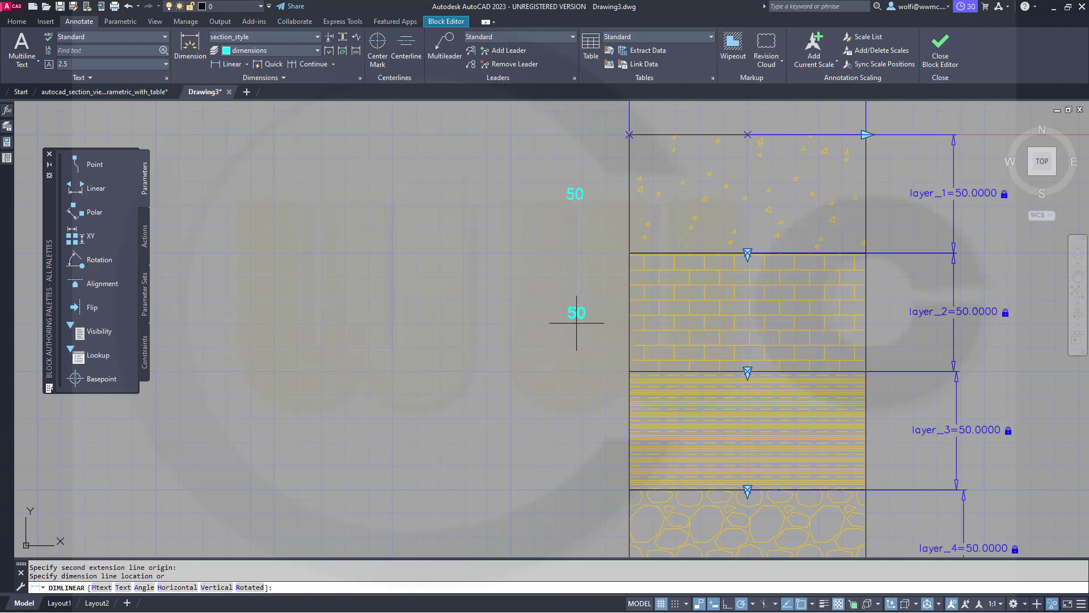
{"action": "key", "text": "Return"}
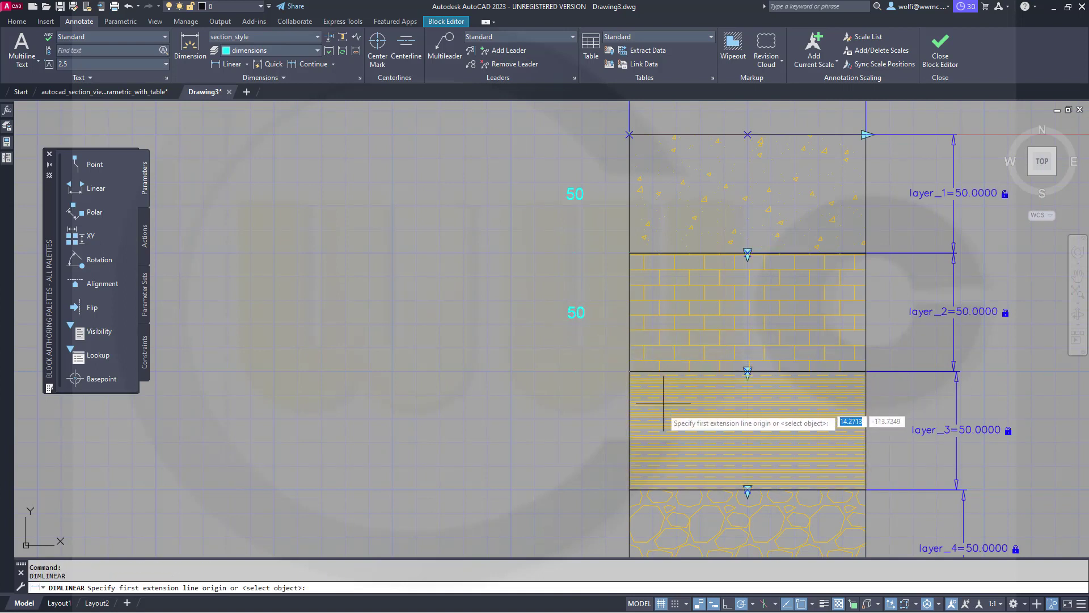
Add the 50 height dimension left of the striped third layer, snapping to its corner endpoints.
{"action": "left_click", "coordinate": [627, 454]}
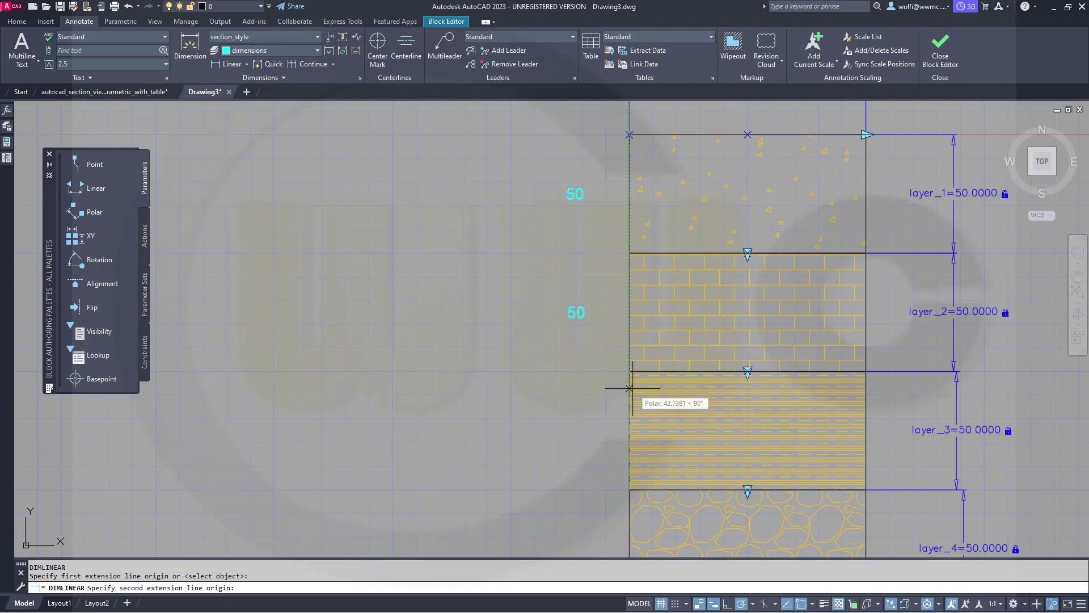
{"action": "scroll", "coordinate": [627, 385], "scroll_direction": "up", "scroll_amount": 5}
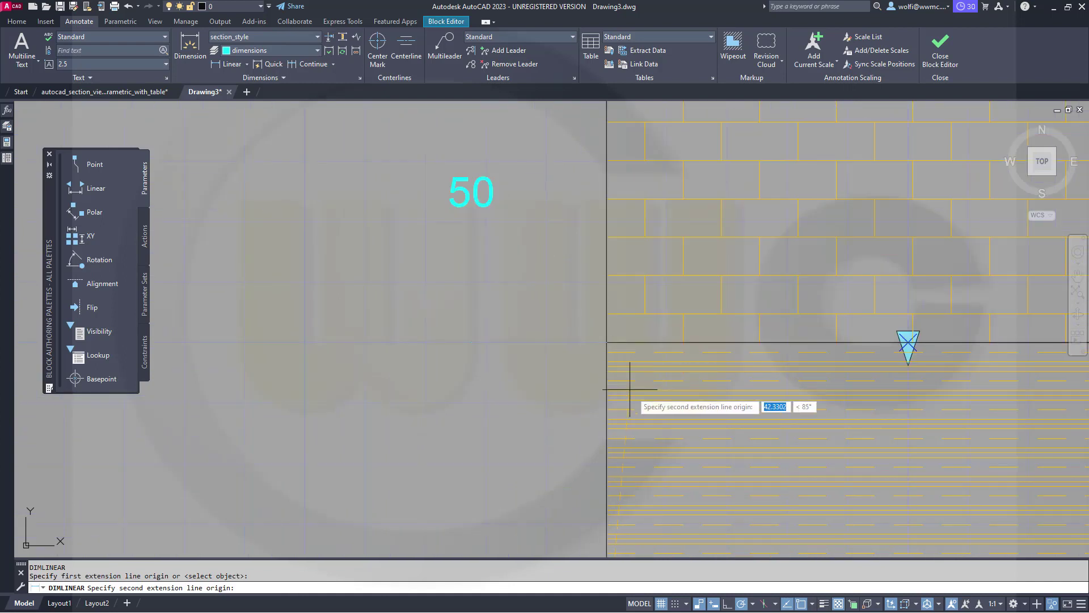
{"action": "right_click", "coordinate": [666, 400], "text": "shift"}
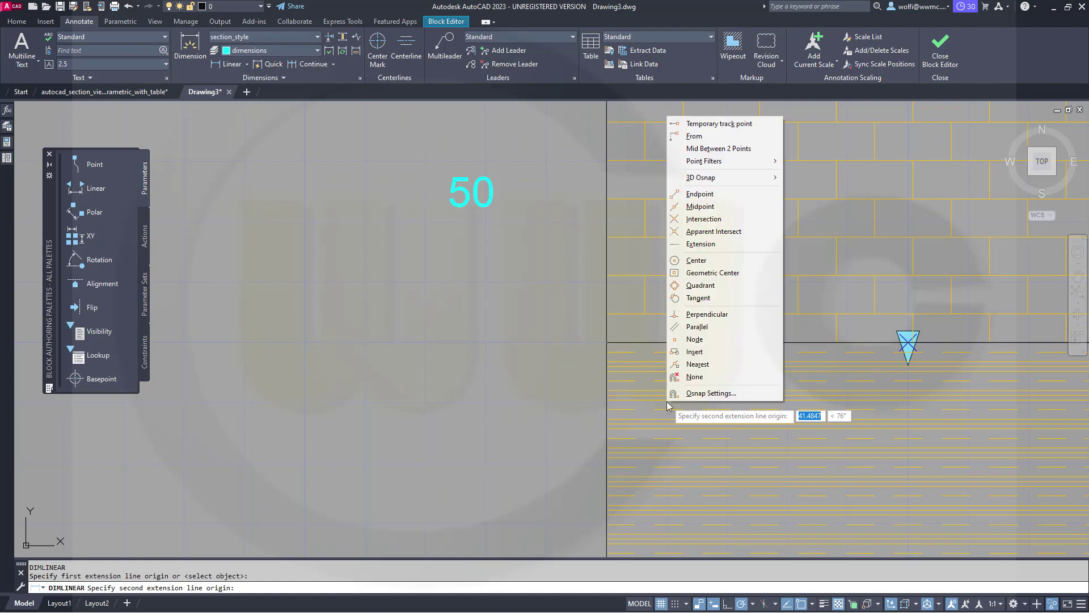
{"action": "left_click", "coordinate": [700, 194]}
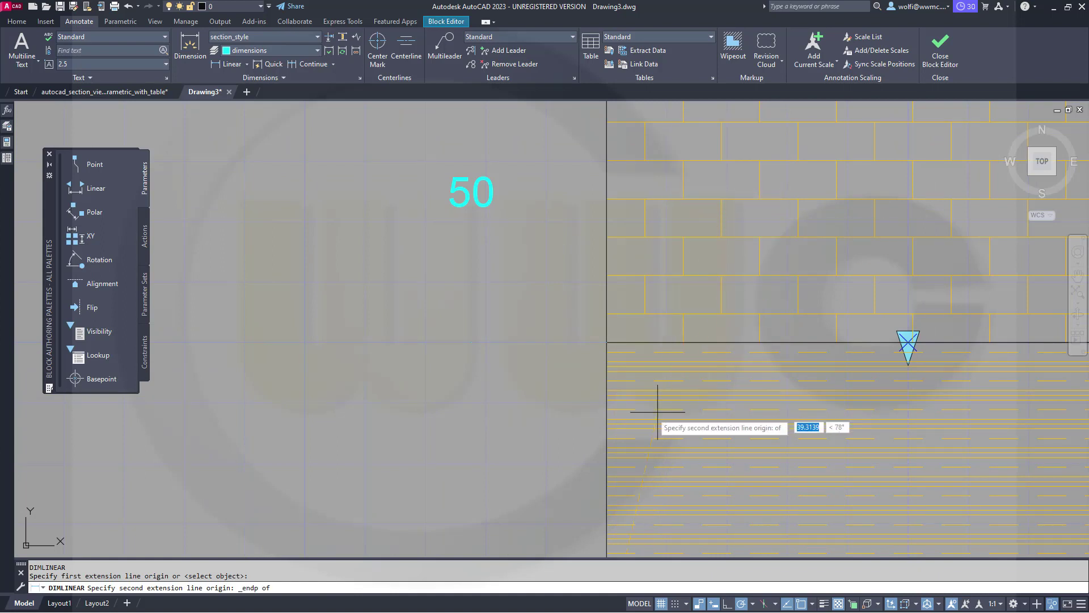
{"action": "left_click", "coordinate": [611, 362]}
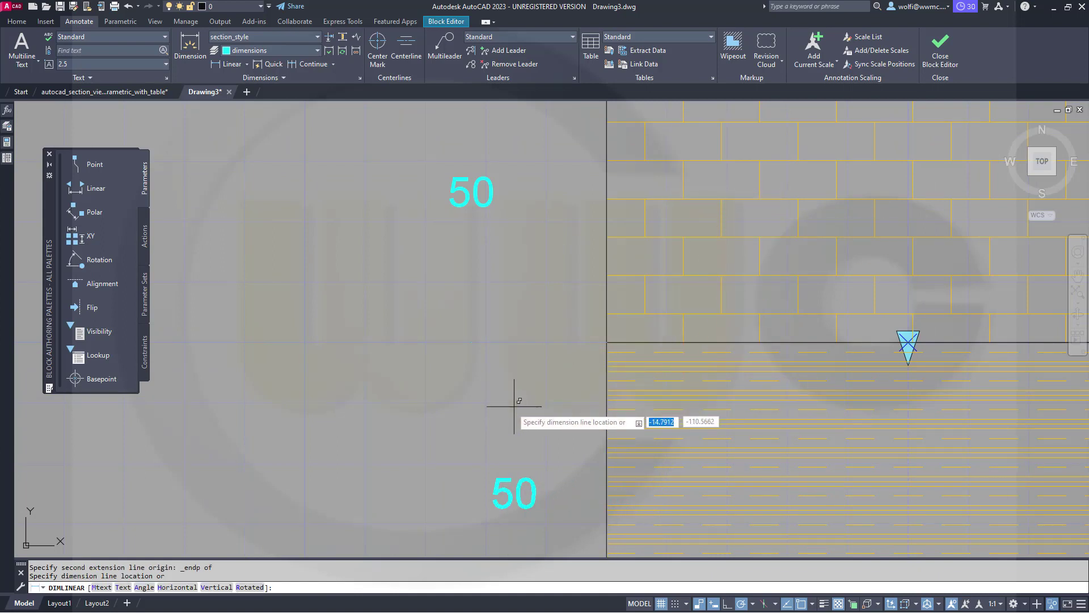
{"action": "left_click", "coordinate": [483, 414]}
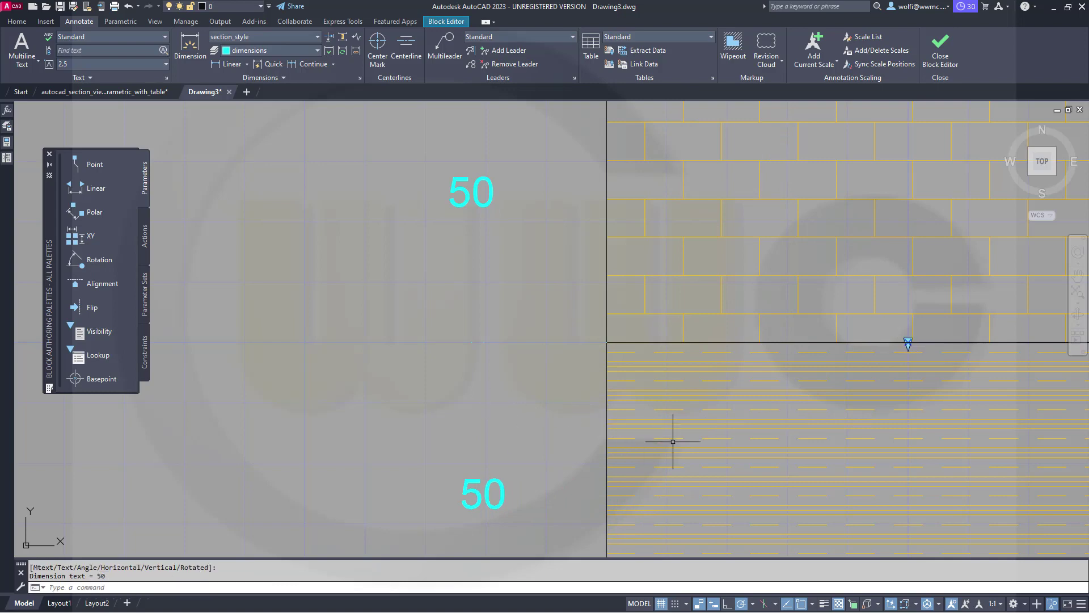
{"action": "scroll", "coordinate": [668, 440], "scroll_direction": "down", "scroll_amount": 2}
{"action": "middle_click_drag", "start_coordinate": [722, 450], "coordinate": [684, 289]}
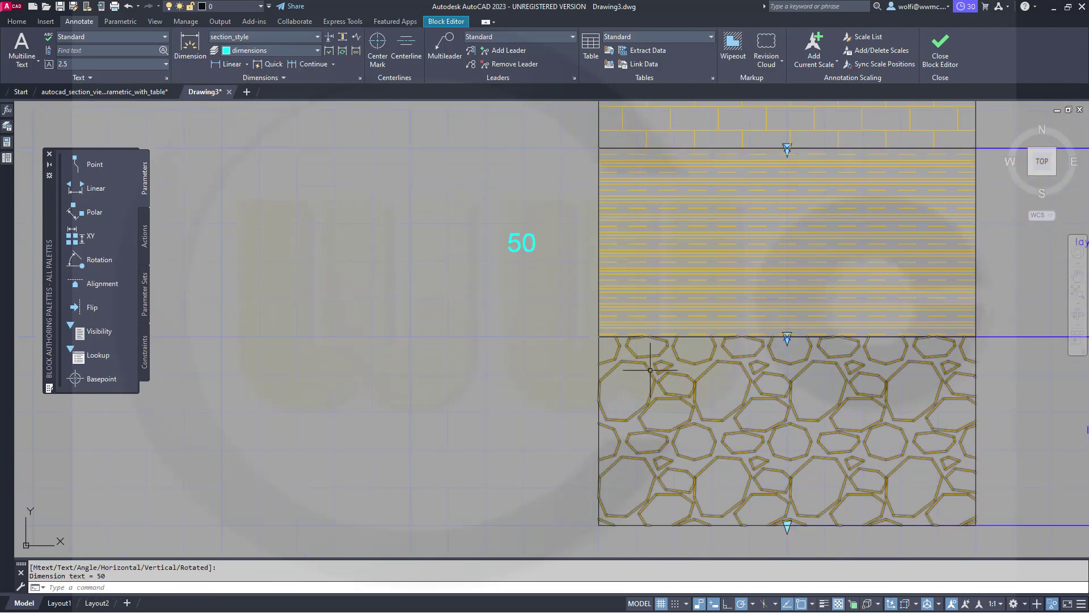
Dimension the bottom stone layer at 50 using an endpoint snap on its lower-left corner.
{"action": "key", "text": "Return"}
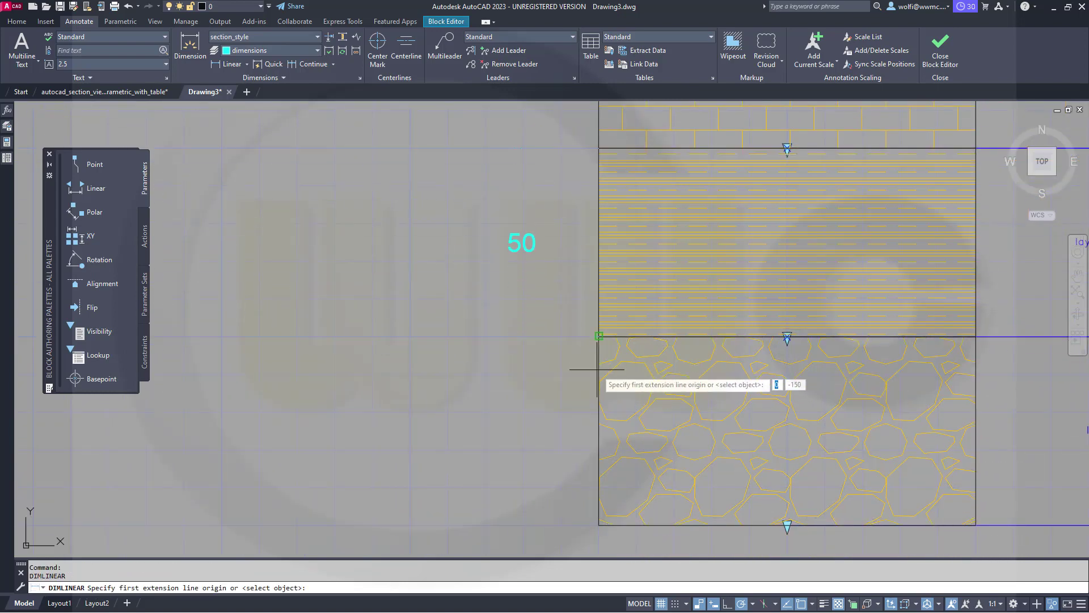
{"action": "left_click", "coordinate": [599, 336]}
{"action": "right_click", "coordinate": [540, 454], "text": "shift"}
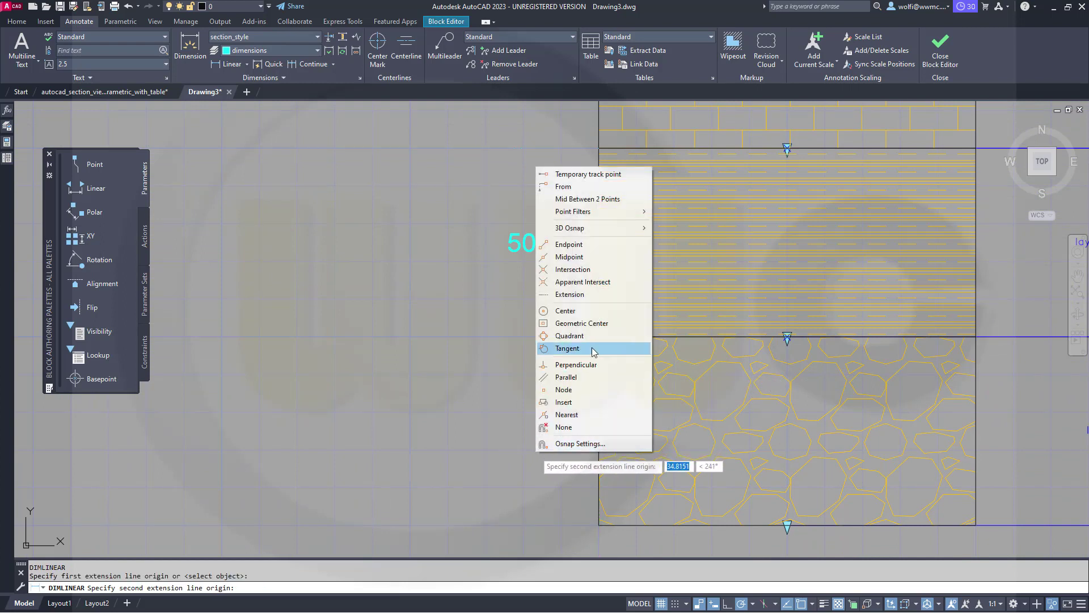
{"action": "left_click", "coordinate": [569, 244]}
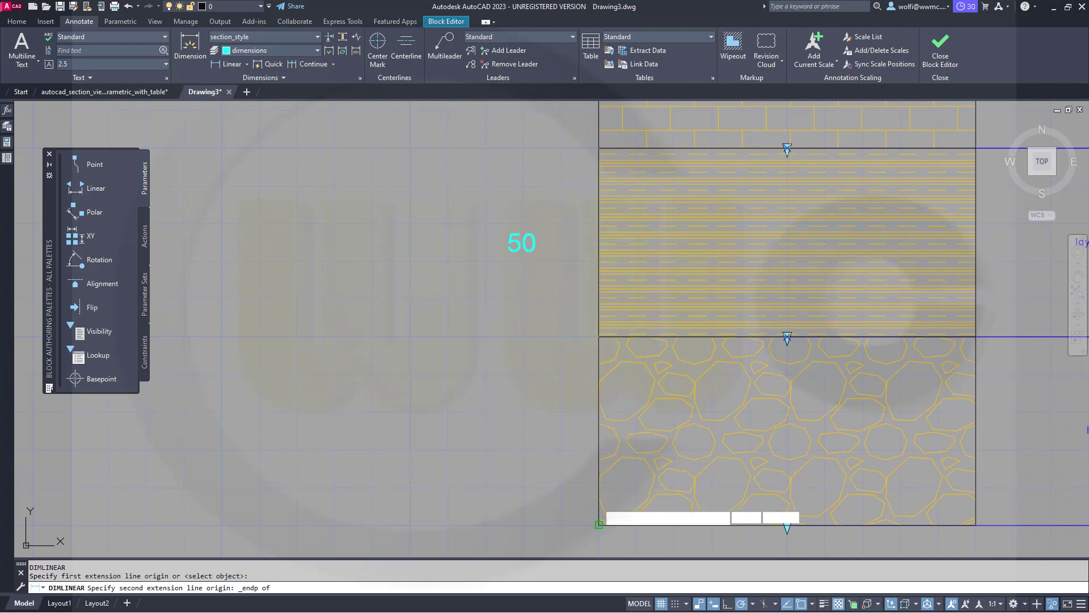
{"action": "left_click", "coordinate": [599, 499]}
{"action": "left_click", "coordinate": [528, 483]}
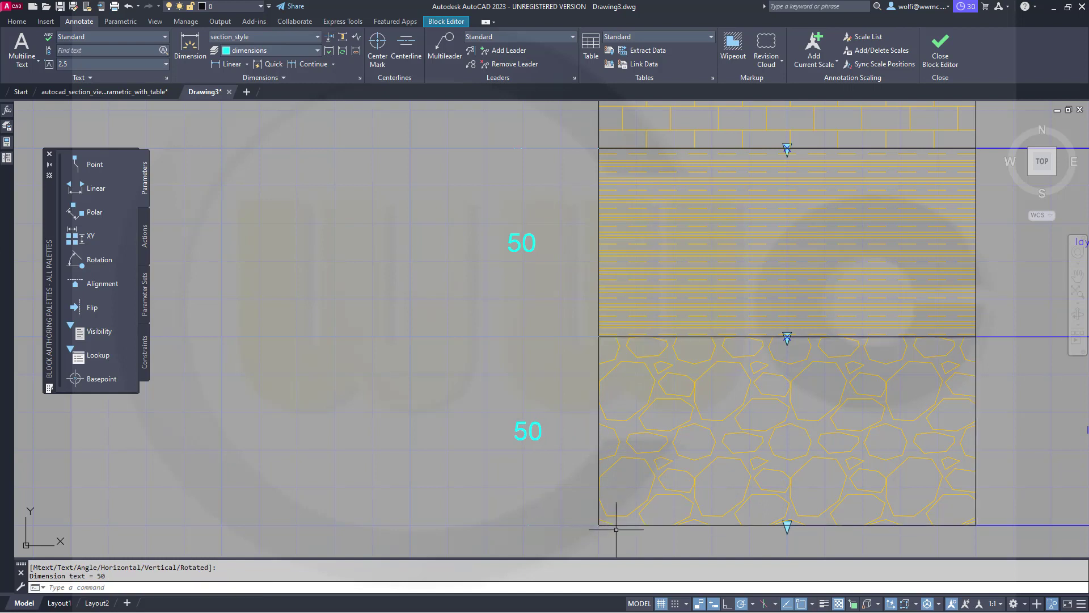
{"action": "scroll", "coordinate": [587, 426], "scroll_direction": "down", "scroll_amount": 2}
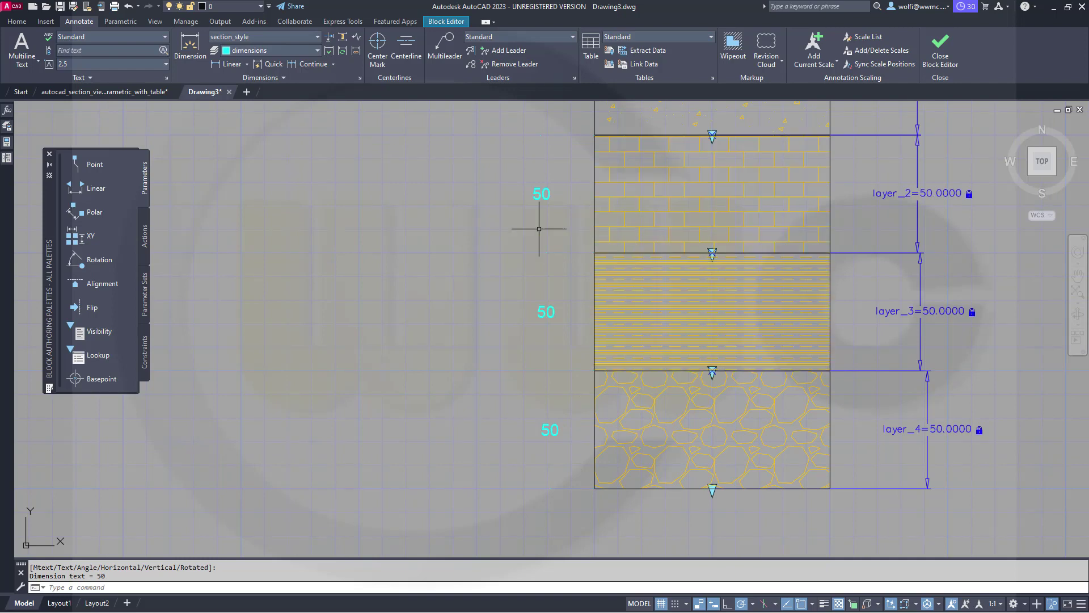
{"action": "scroll", "coordinate": [473, 232], "scroll_direction": "down", "scroll_amount": 2}
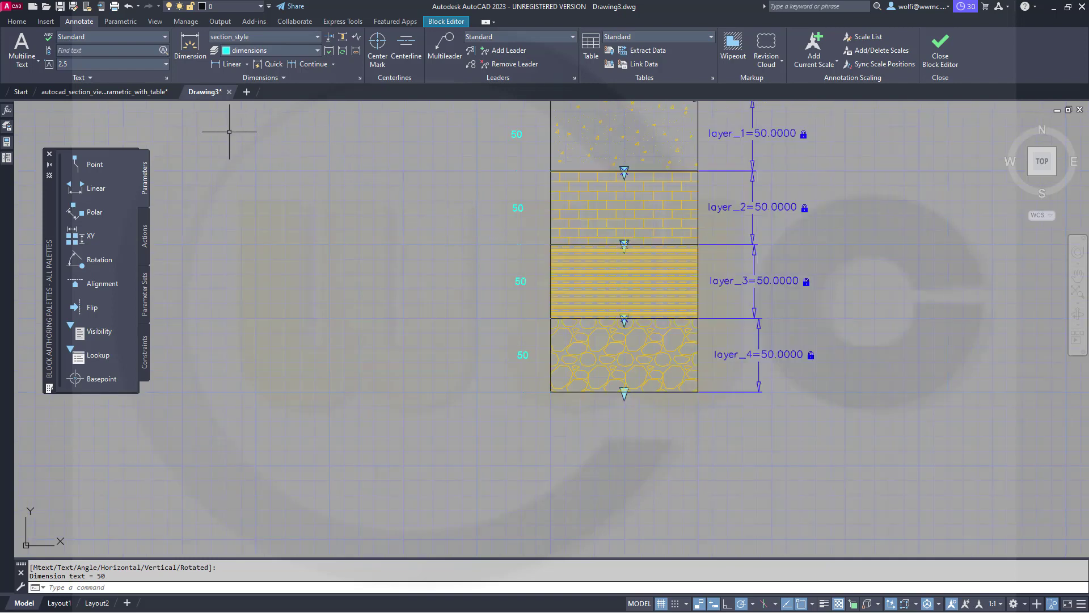
{"action": "left_click", "coordinate": [446, 21]}
{"action": "left_click", "coordinate": [63, 55]}
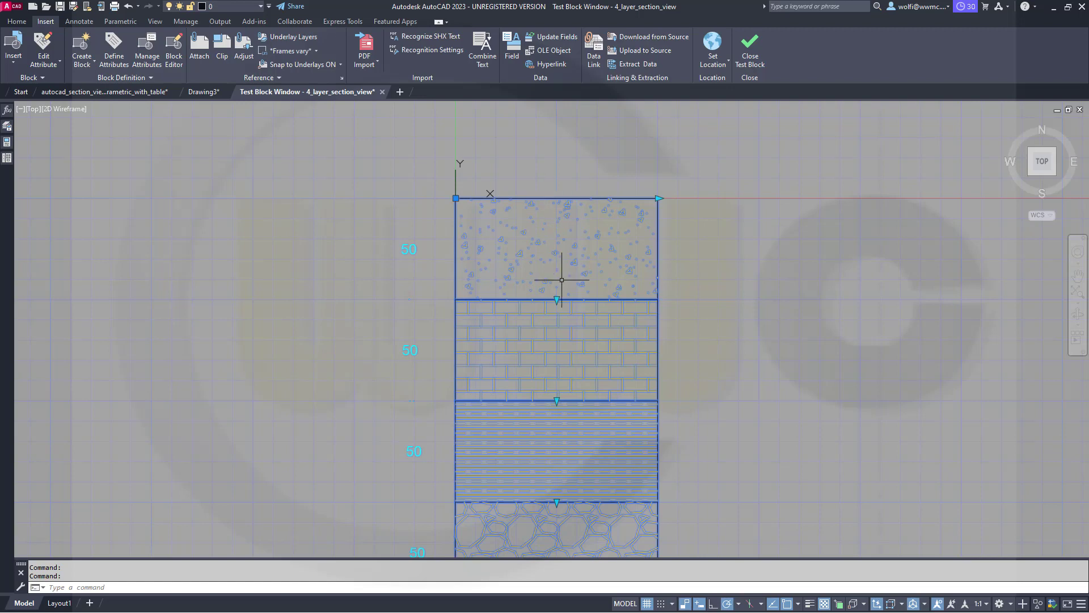
{"action": "left_click", "coordinate": [556, 299]}
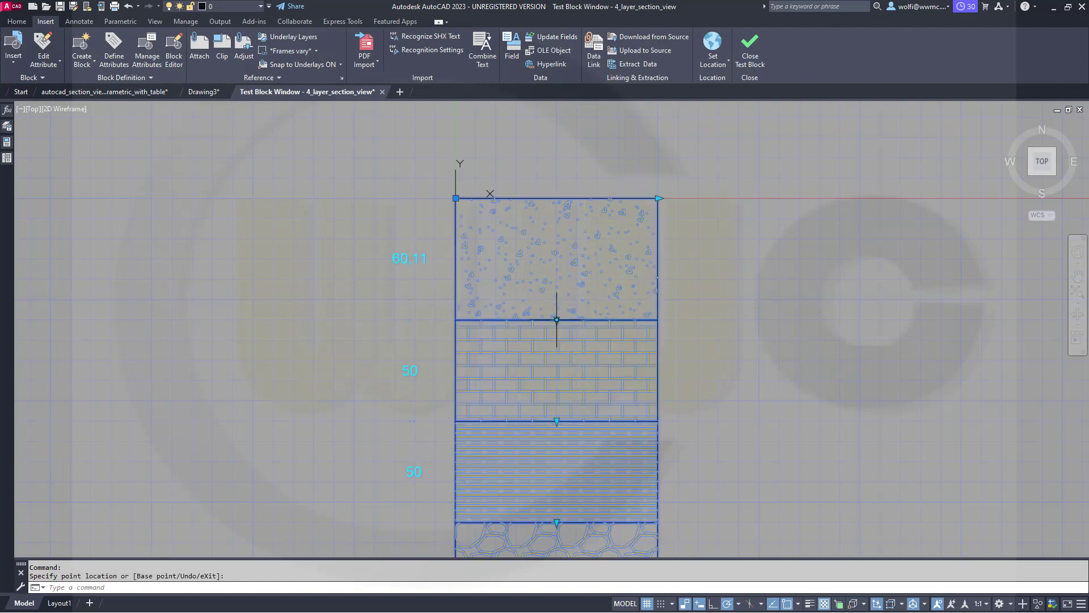
{"action": "middle_click_drag", "start_coordinate": [653, 418], "coordinate": [664, 287]}
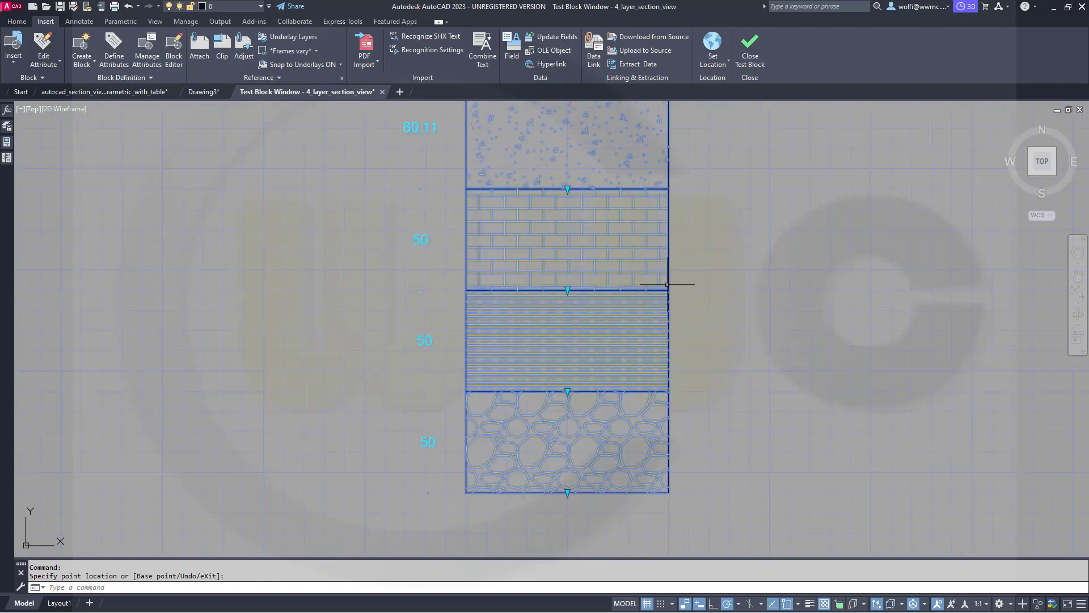
{"action": "left_click", "coordinate": [566, 291]}
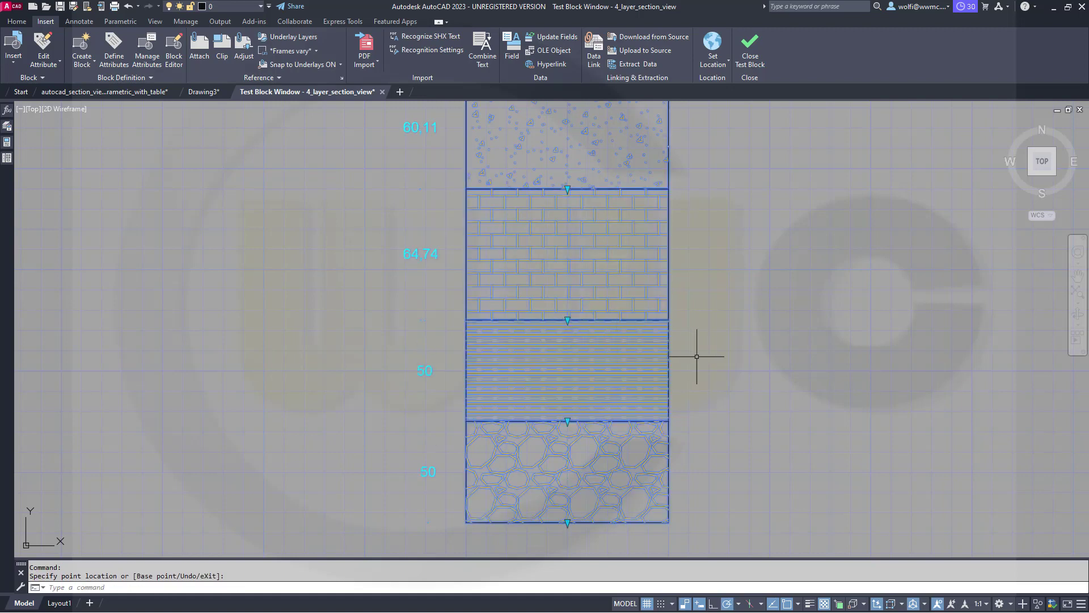
{"action": "middle_click_drag", "start_coordinate": [698, 357], "coordinate": [749, 205]}
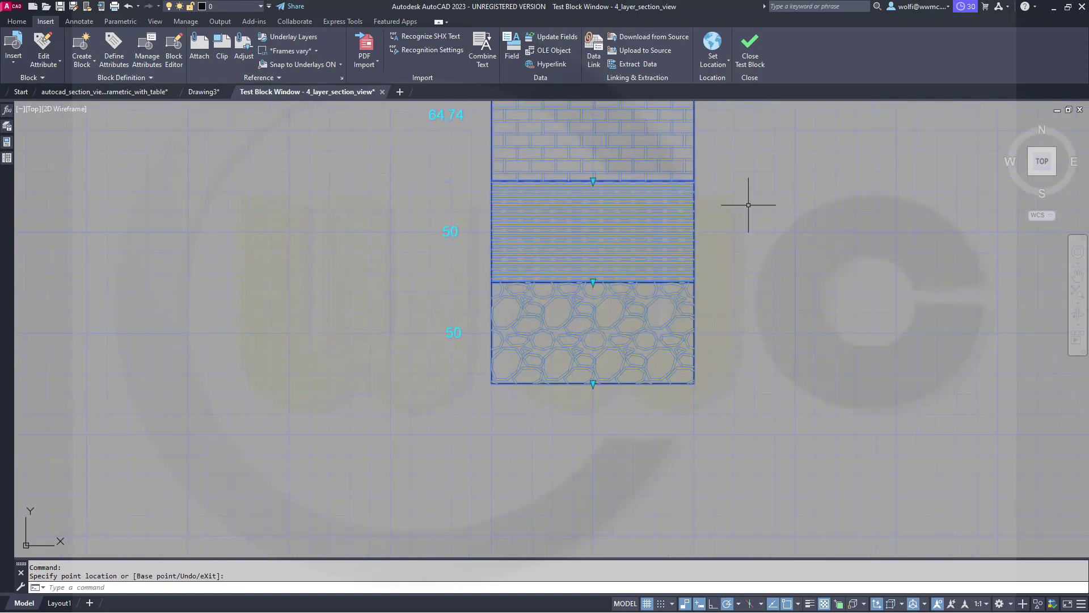
{"action": "left_click", "coordinate": [593, 282]}
{"action": "left_click", "coordinate": [593, 314]}
{"action": "middle_click_drag", "start_coordinate": [654, 428], "coordinate": [656, 355]}
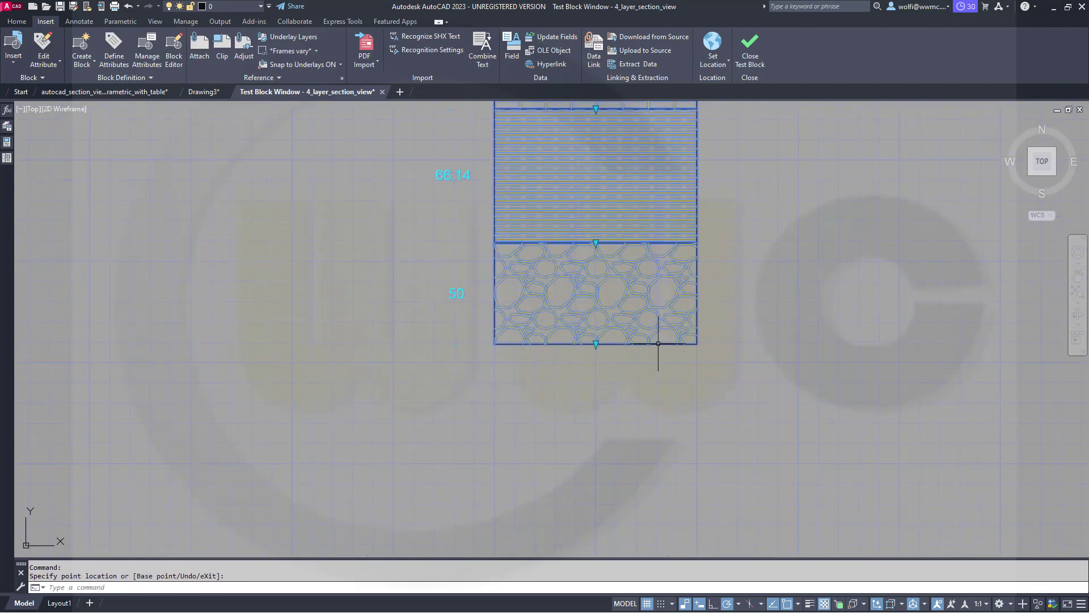
{"action": "left_click", "coordinate": [597, 342]}
{"action": "left_click", "coordinate": [595, 376]}
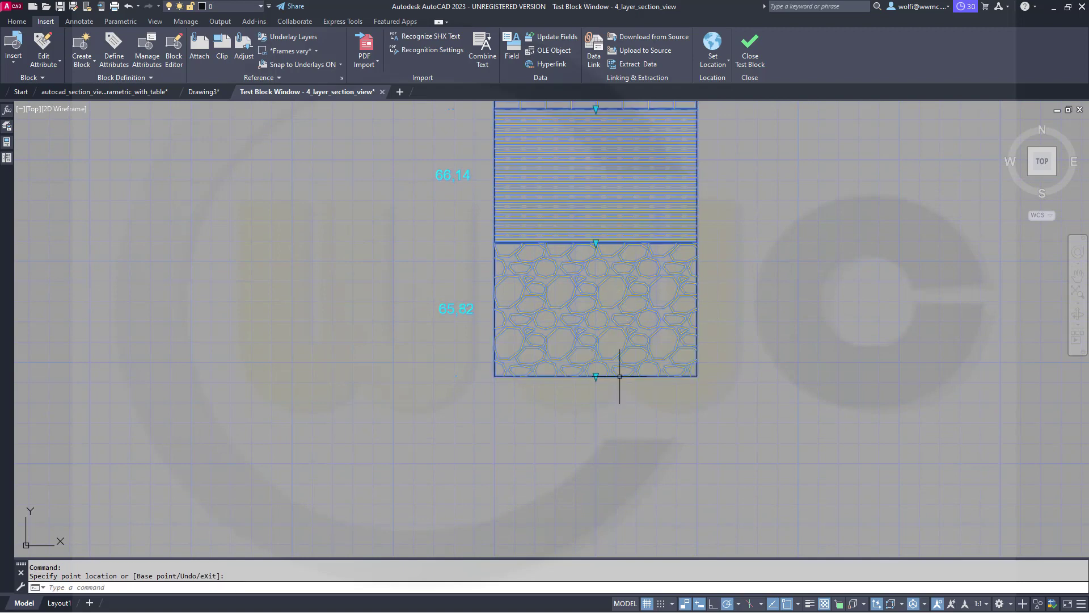
{"action": "left_click", "coordinate": [750, 59]}
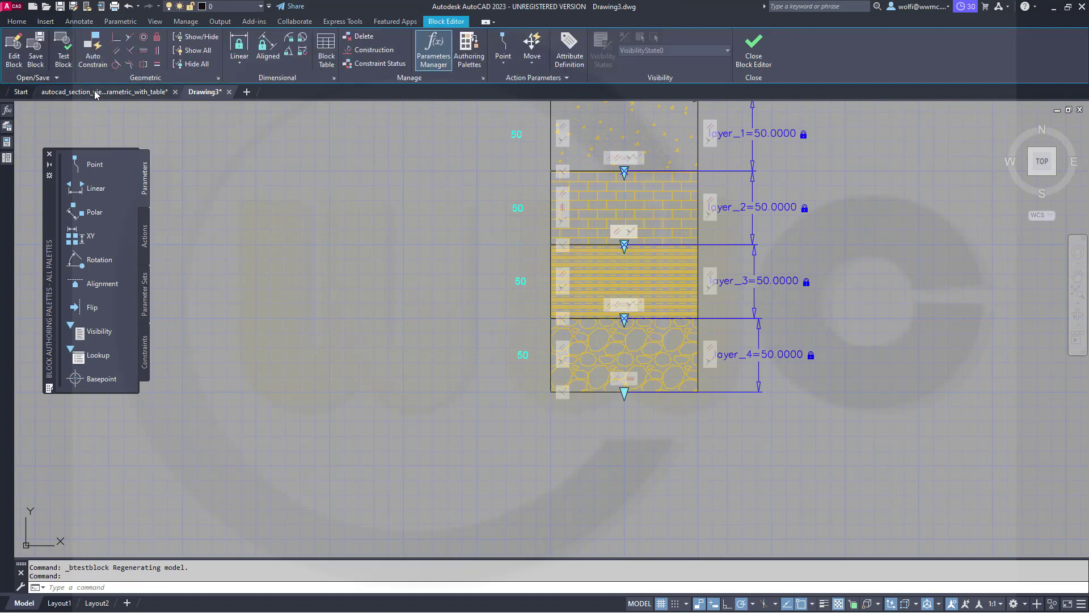
Save the block definition, hide all constraint bars, and fit the whole block in view.
{"action": "left_click", "coordinate": [35, 57]}
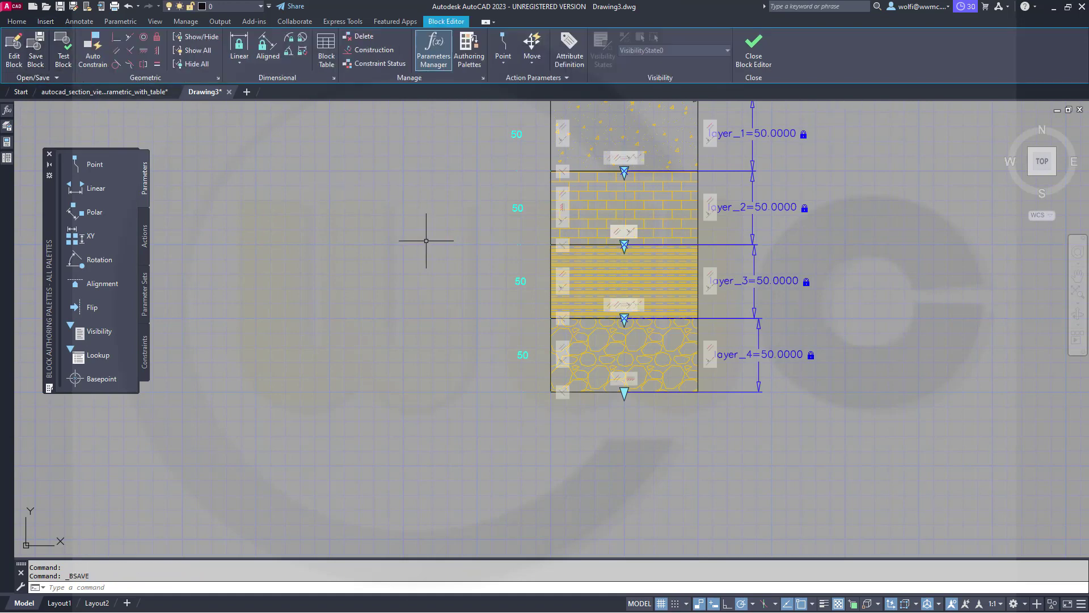
{"action": "left_click", "coordinate": [192, 66]}
{"action": "scroll", "coordinate": [372, 214], "scroll_direction": "up", "scroll_amount": 3}
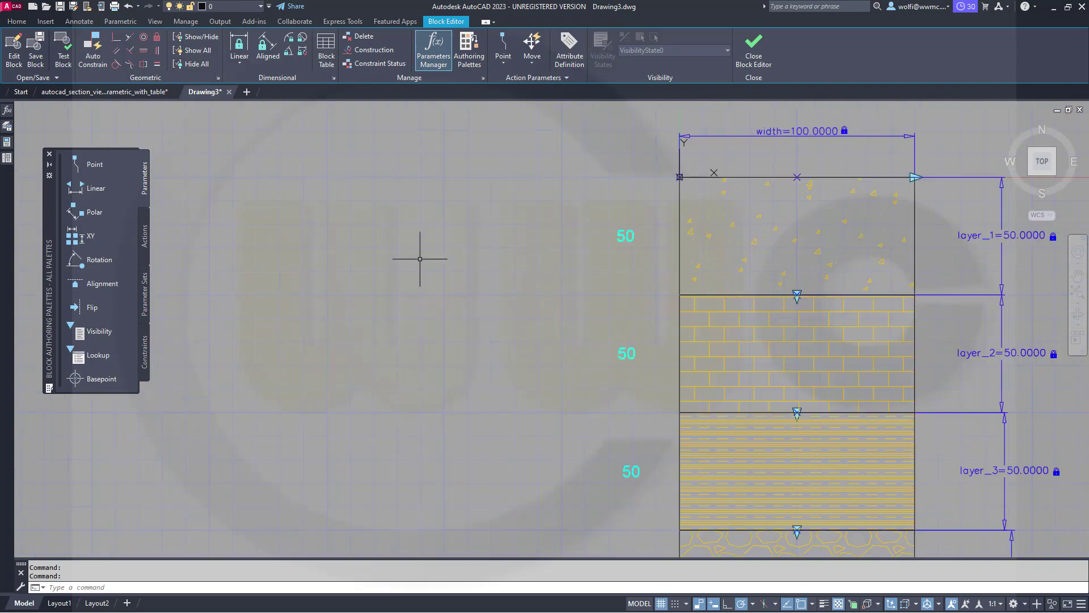
{"action": "scroll", "coordinate": [420, 258], "scroll_direction": "down", "scroll_amount": 4}
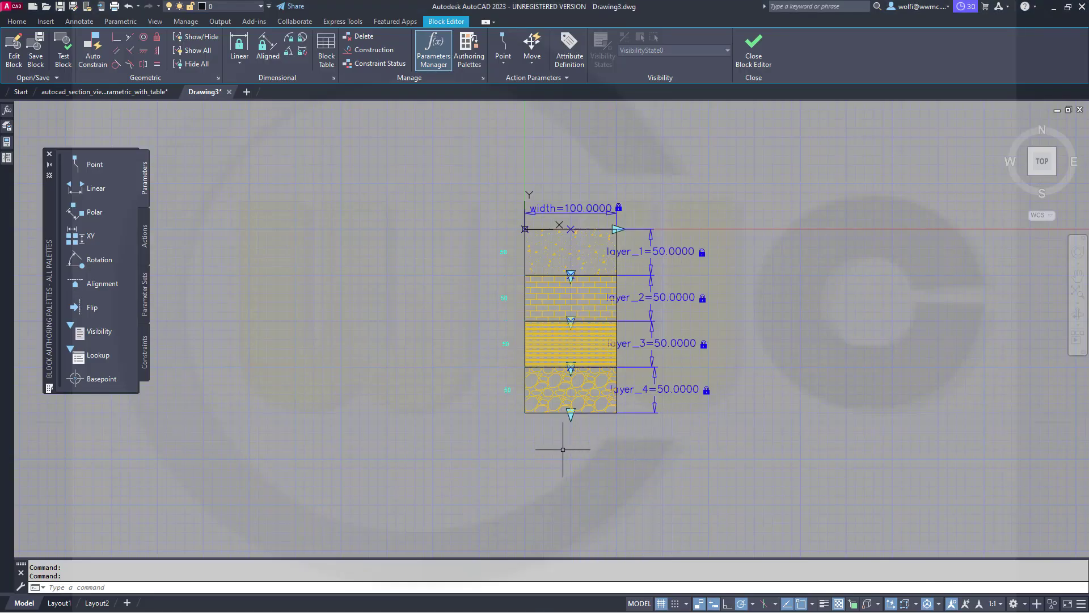
{"action": "scroll", "coordinate": [563, 449], "scroll_direction": "up", "scroll_amount": 3}
{"action": "middle_click_drag", "start_coordinate": [377, 309], "coordinate": [369, 404]}
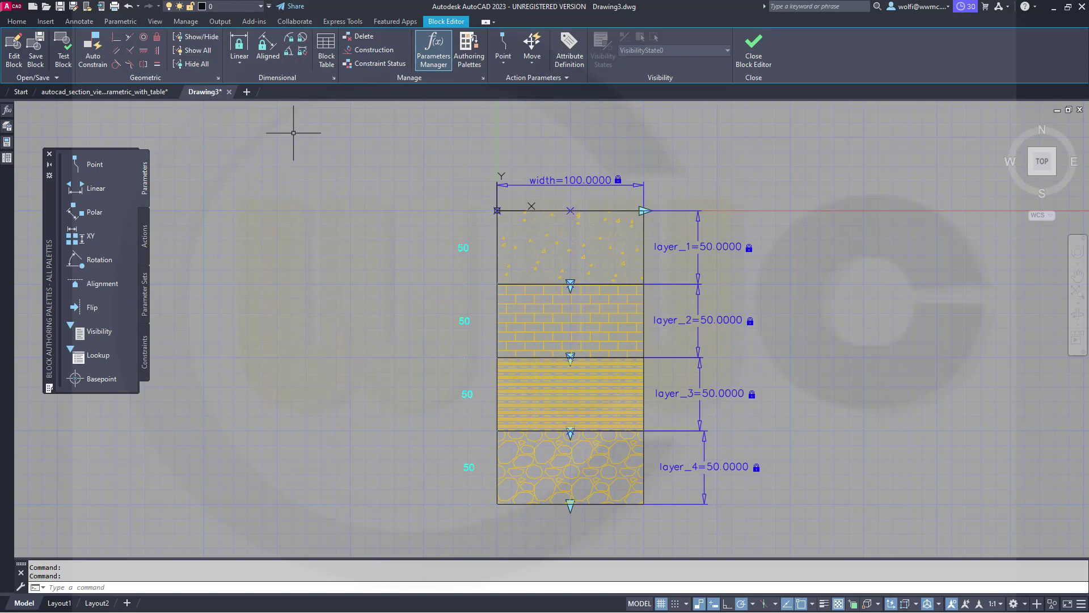
{"action": "left_click", "coordinate": [79, 21]}
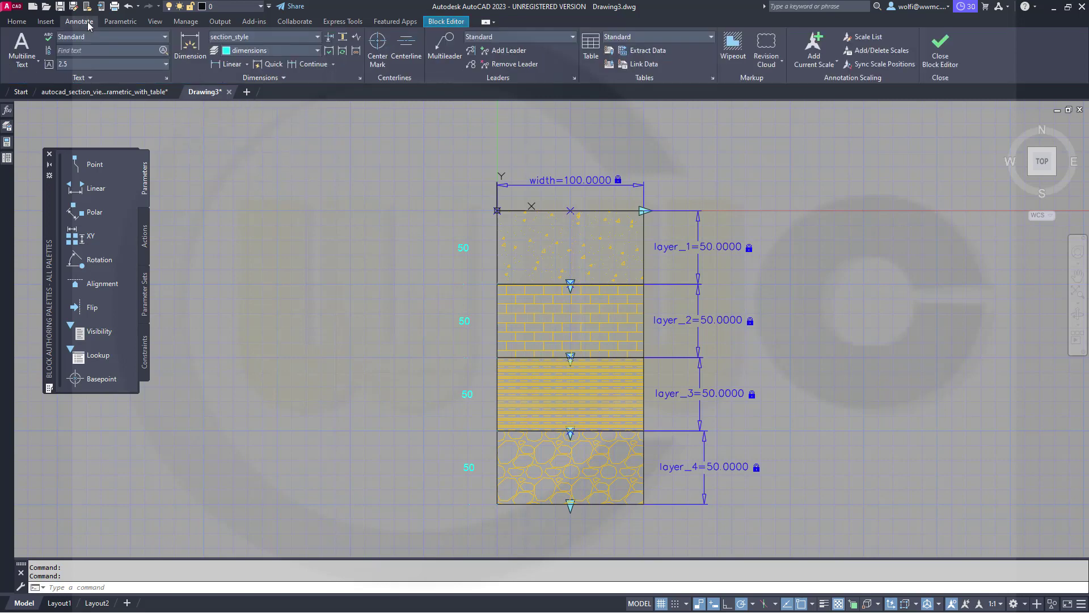
Give the section_style dimension style an 'mm' suffix in its Primary Units.
{"action": "left_click", "coordinate": [360, 79]}
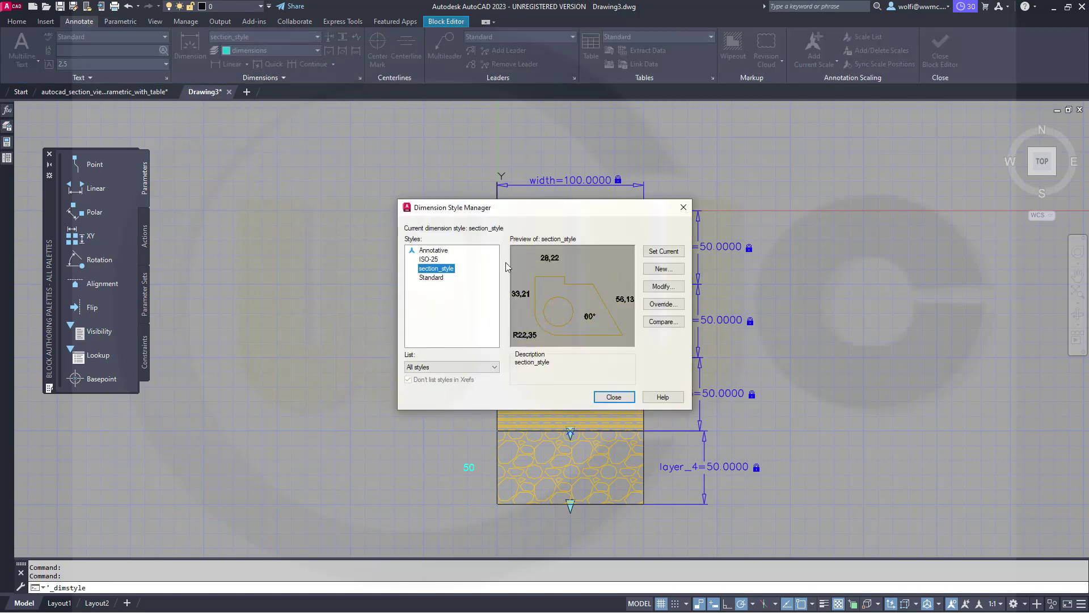
{"action": "left_click", "coordinate": [663, 287]}
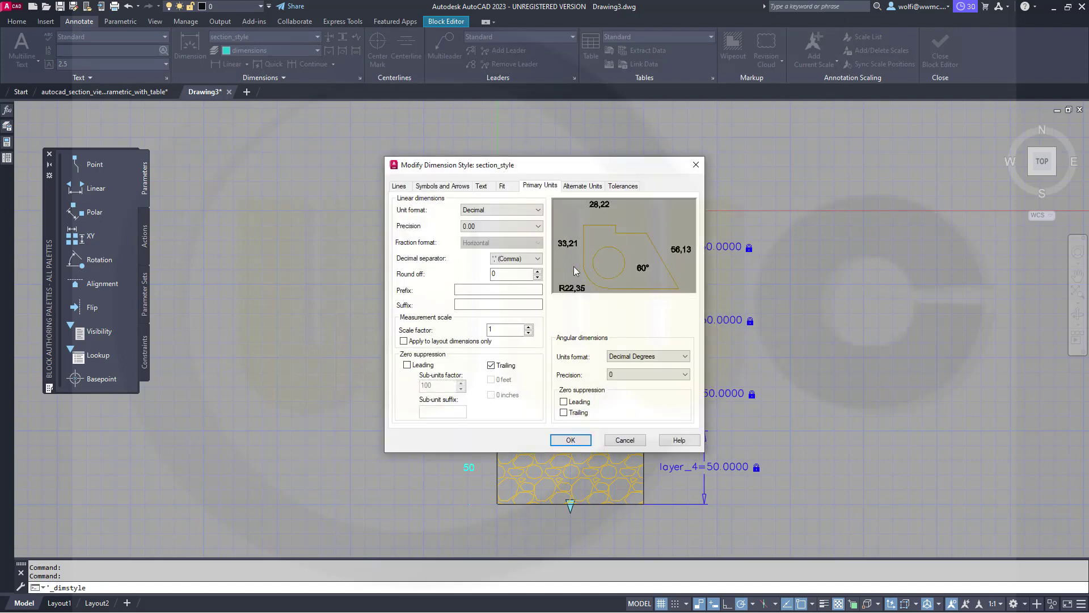
{"action": "left_click", "coordinate": [475, 305]}
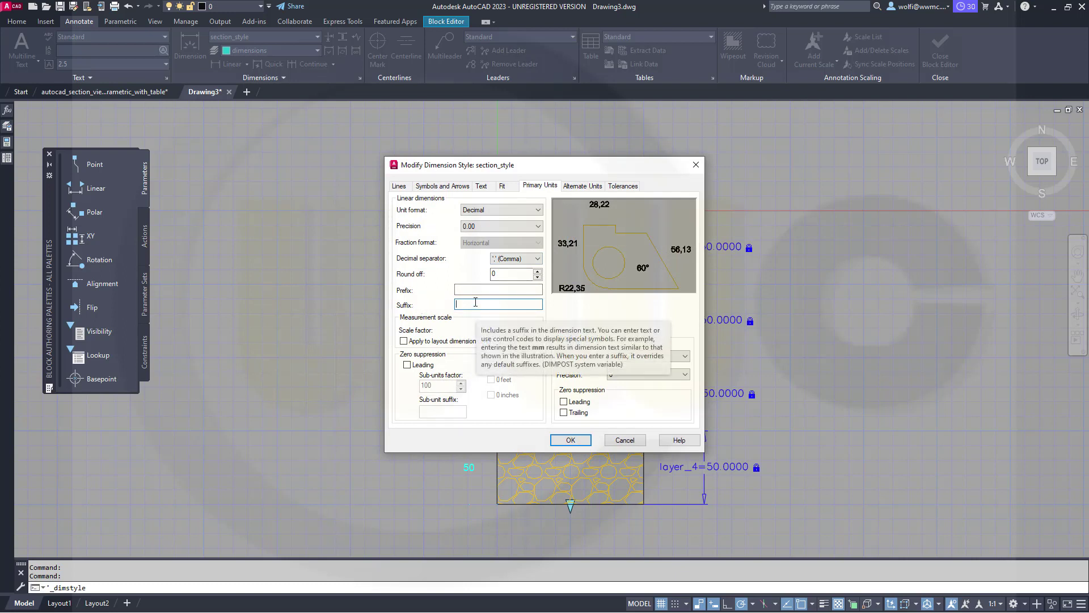
{"action": "type", "text": "mm"}
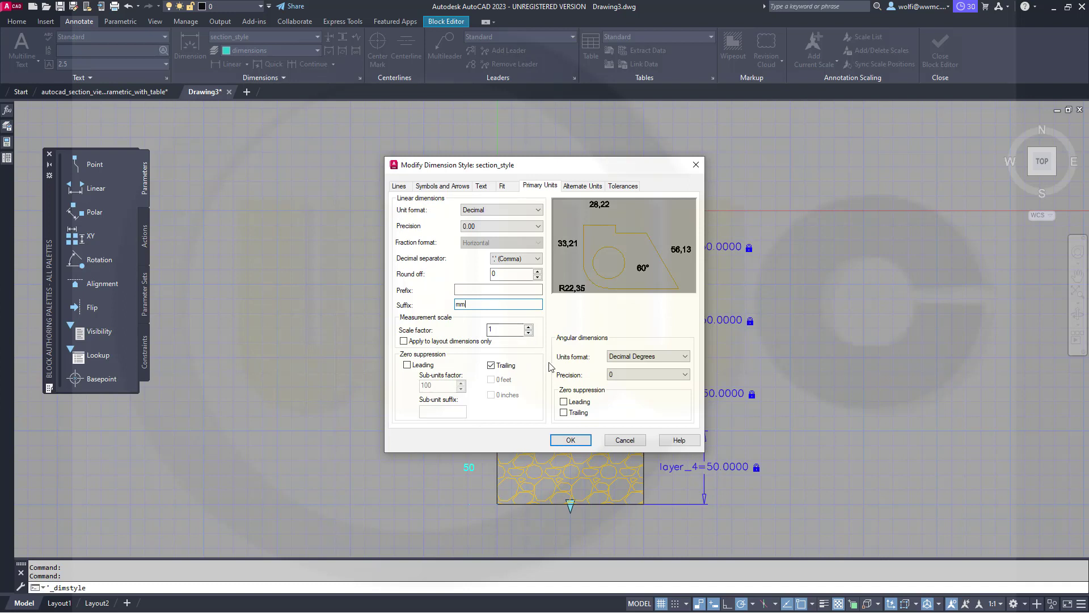
{"action": "left_click", "coordinate": [571, 440]}
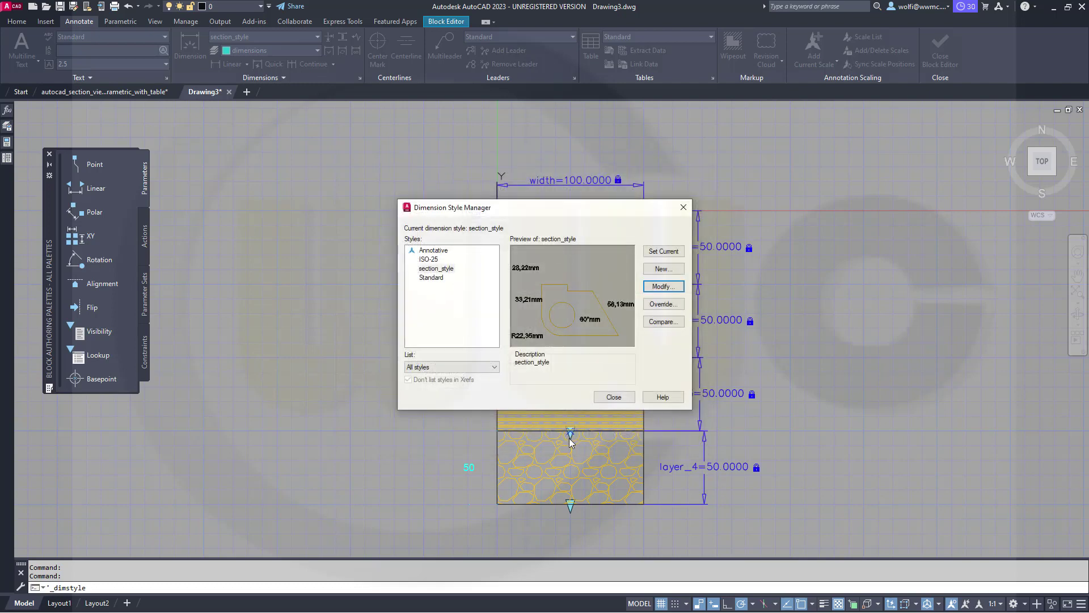
{"action": "left_click", "coordinate": [611, 396]}
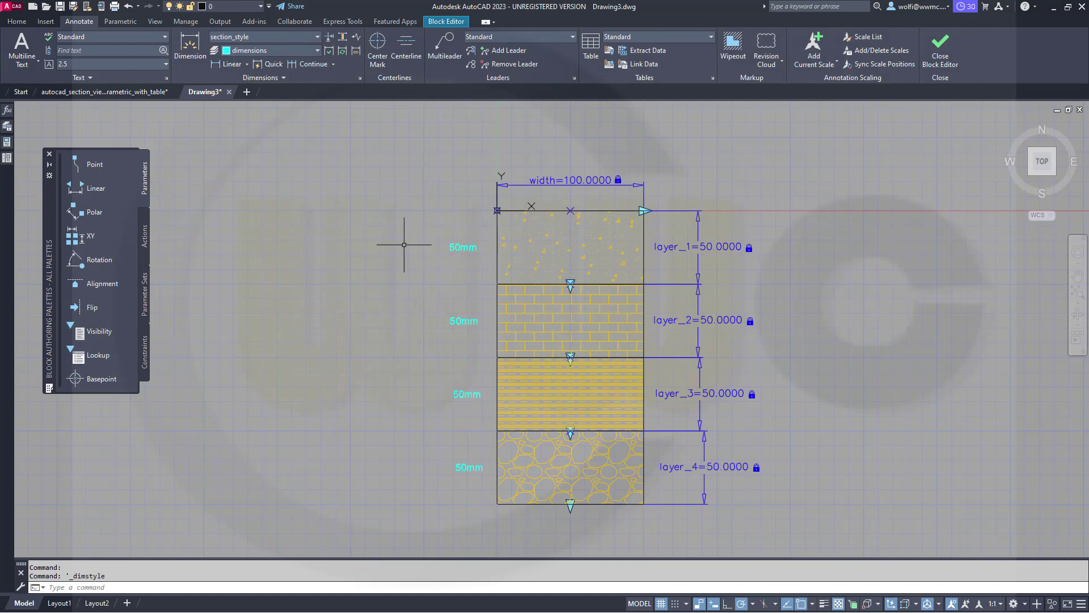
Insert a leading space before 'mm' in the section_style suffix so labels read '50 mm'.
{"action": "left_click", "coordinate": [359, 78]}
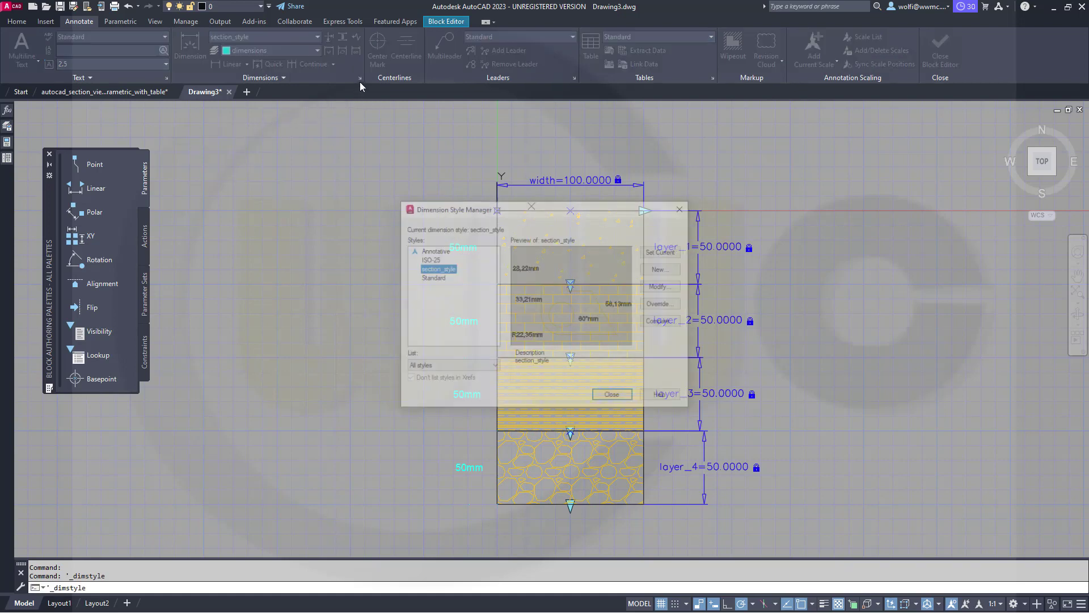
{"action": "left_click", "coordinate": [657, 287]}
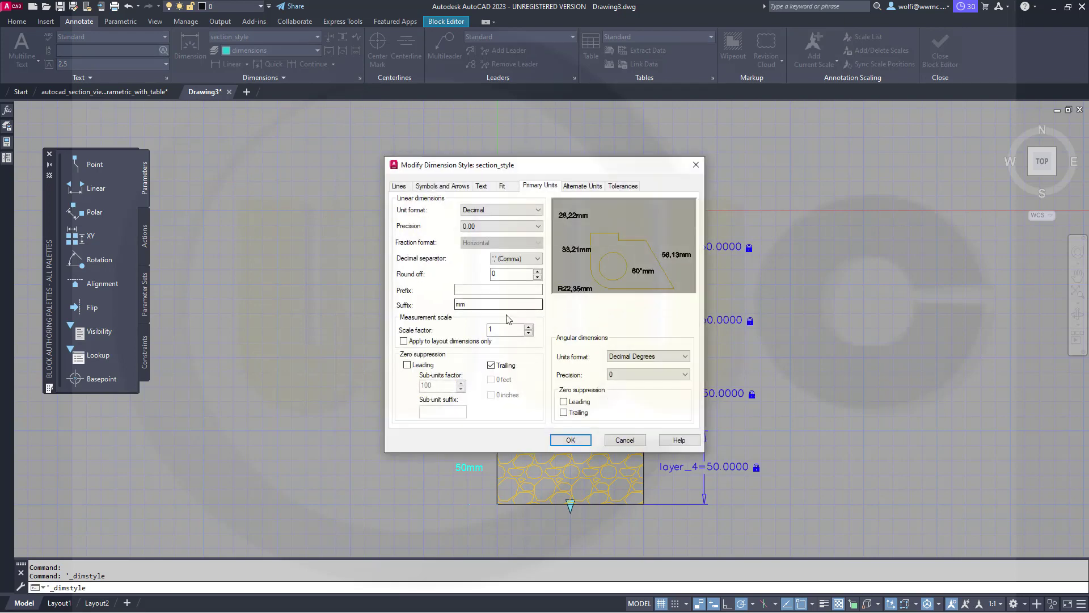
{"action": "left_click", "coordinate": [473, 306]}
{"action": "key", "text": "Home"}
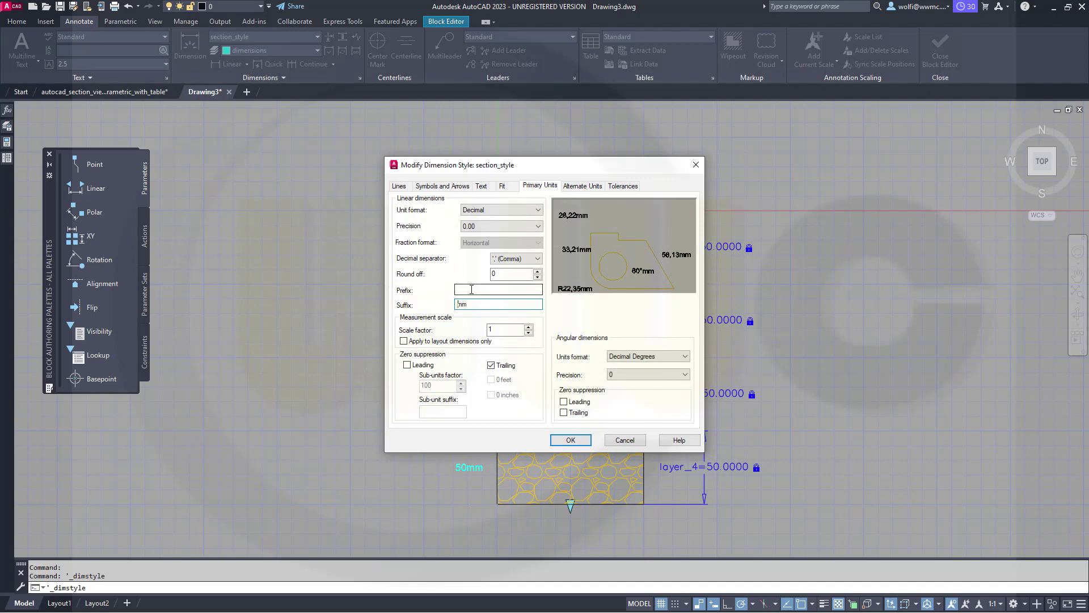
{"action": "left_click", "coordinate": [567, 441]}
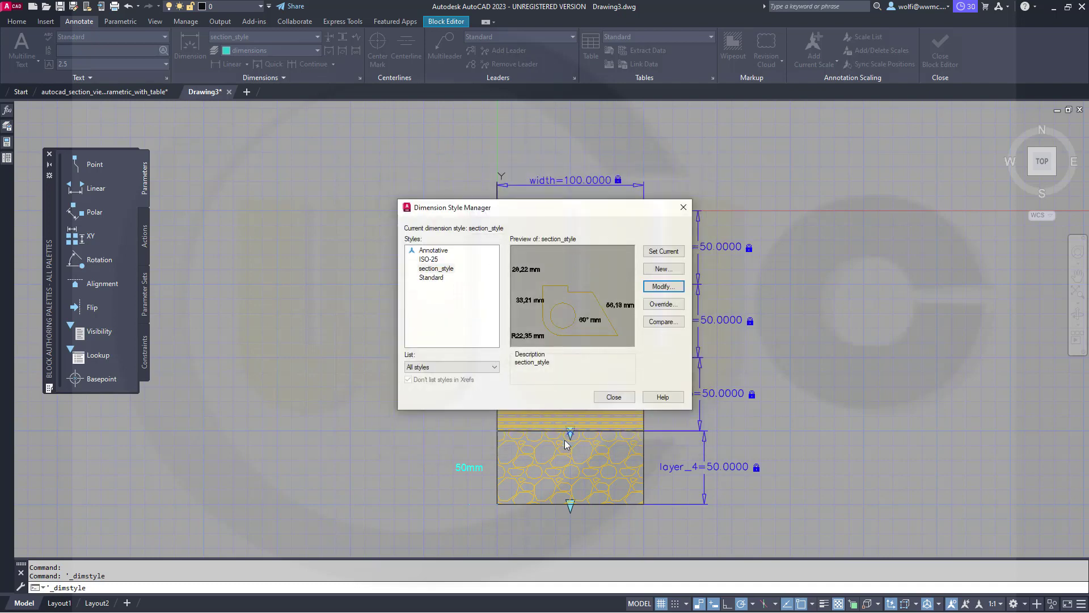
{"action": "left_click", "coordinate": [611, 398]}
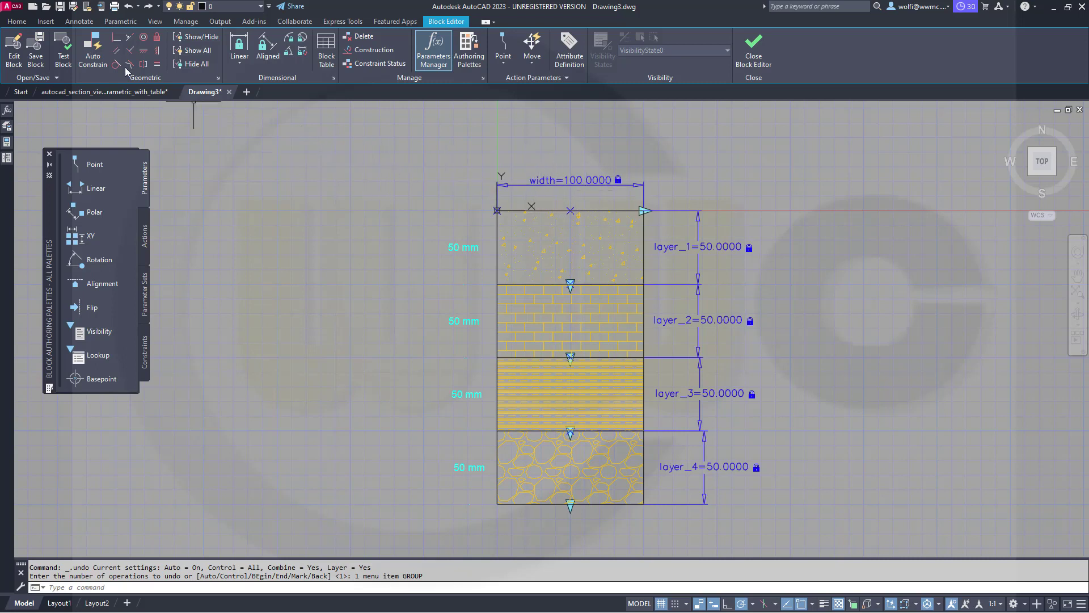
Add a 100 mm linear dimension across the section's top width, placed above the block.
{"action": "left_click", "coordinate": [79, 22]}
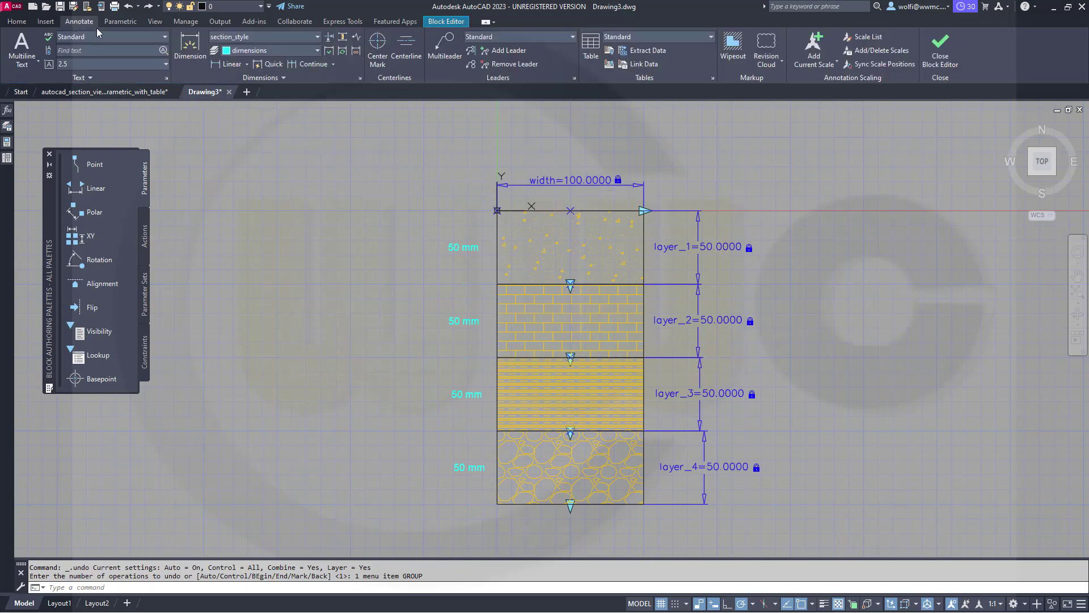
{"action": "left_click", "coordinate": [229, 64]}
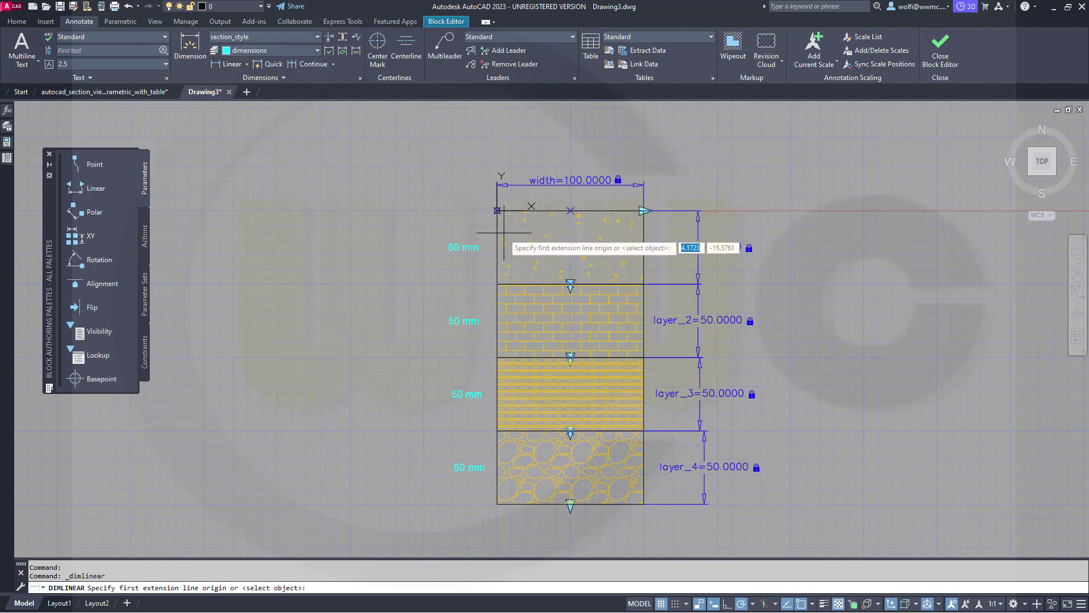
{"action": "left_click", "coordinate": [497, 210]}
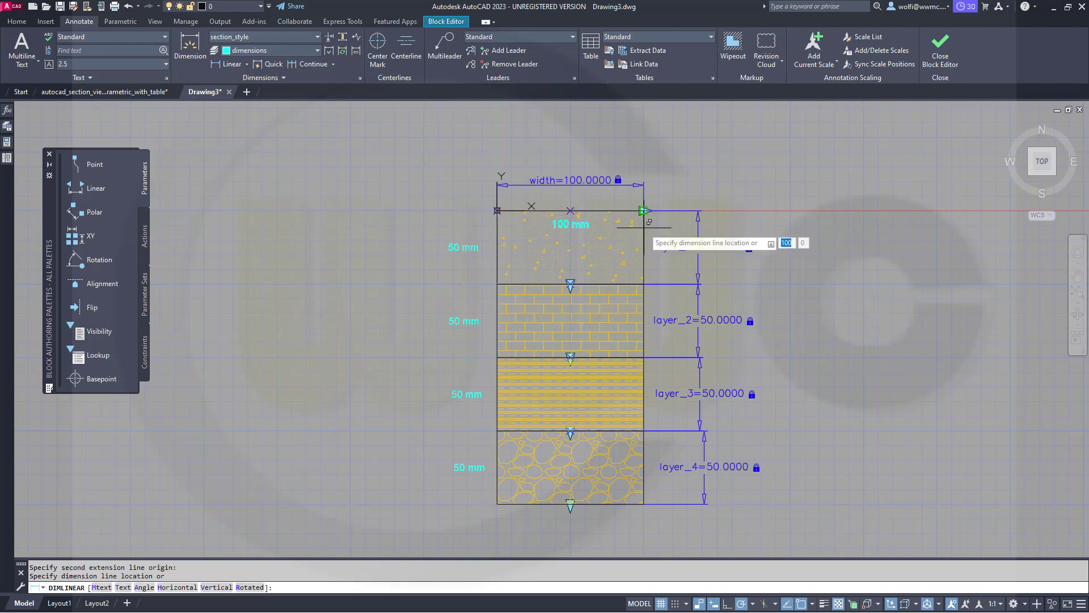
{"action": "left_click", "coordinate": [649, 221]}
{"action": "left_click", "coordinate": [573, 161]}
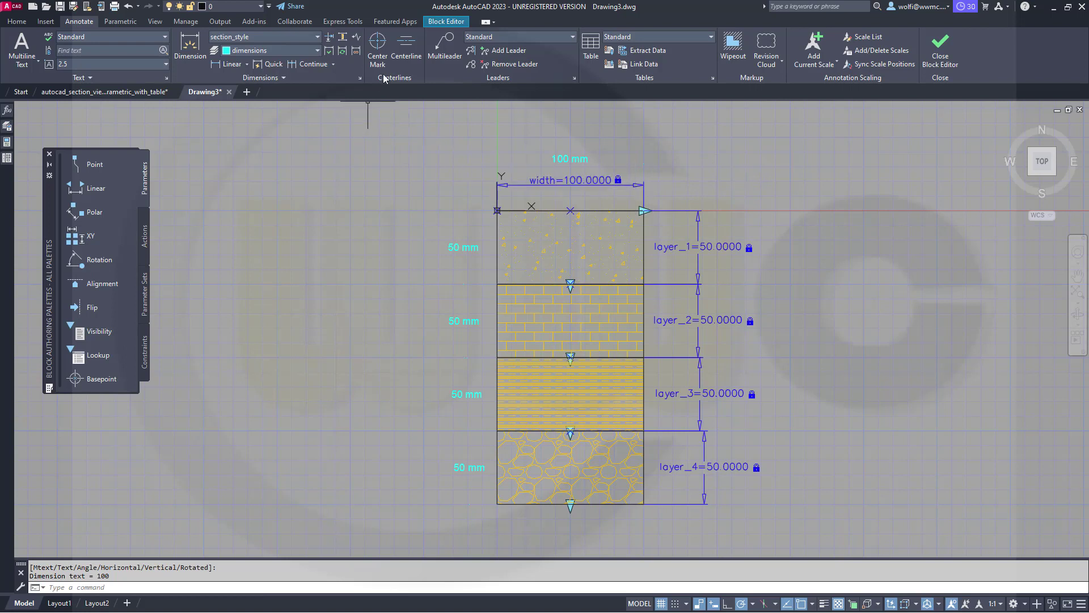
{"action": "left_click", "coordinate": [446, 24]}
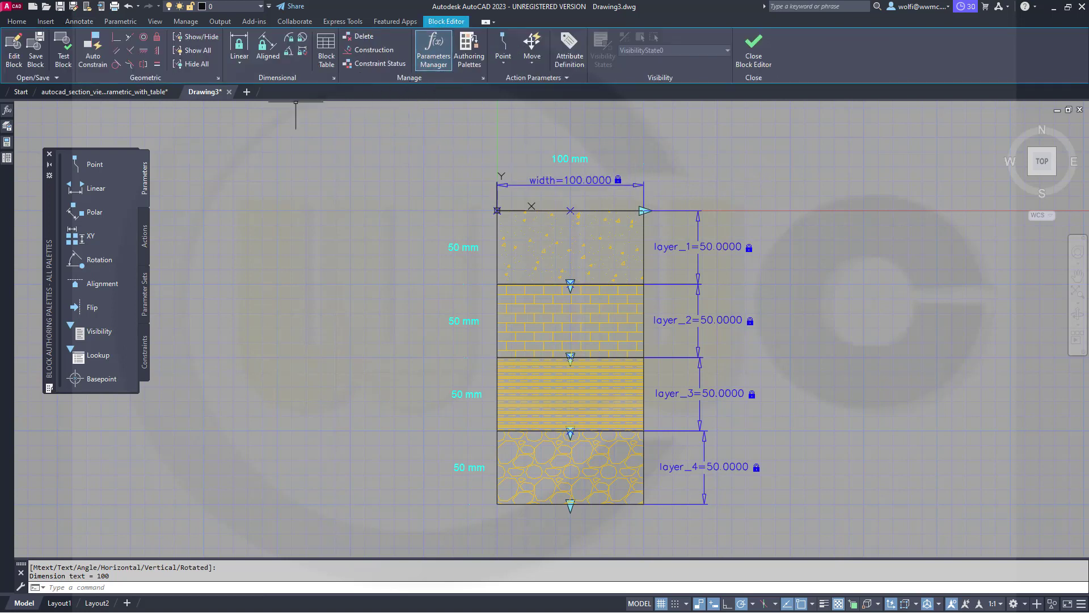
Place a block table parameter with 1 grip left of the section block.
{"action": "left_click", "coordinate": [326, 50]}
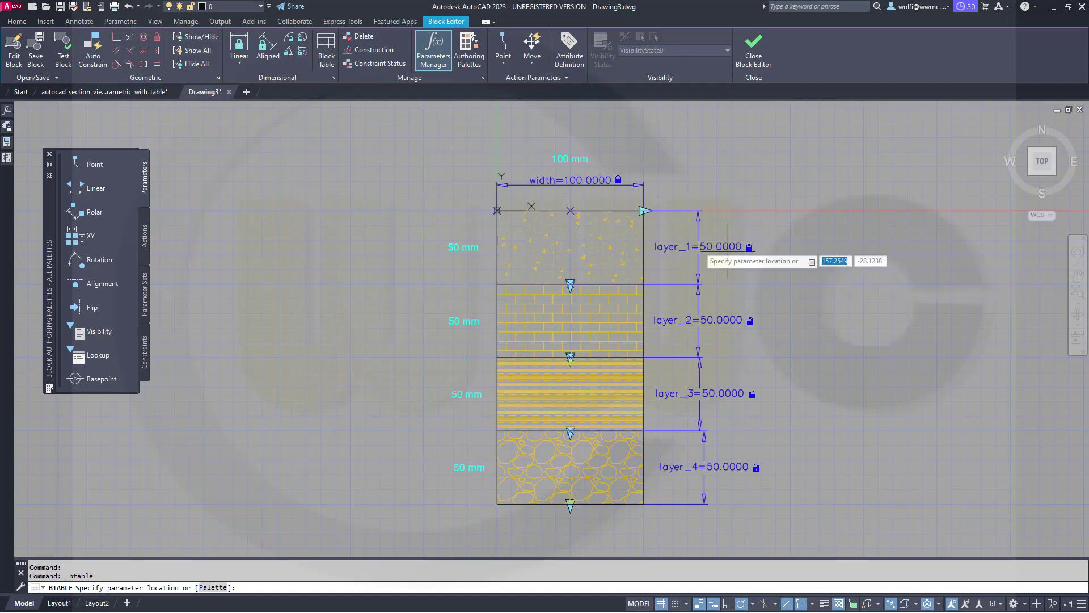
{"action": "left_click", "coordinate": [302, 211]}
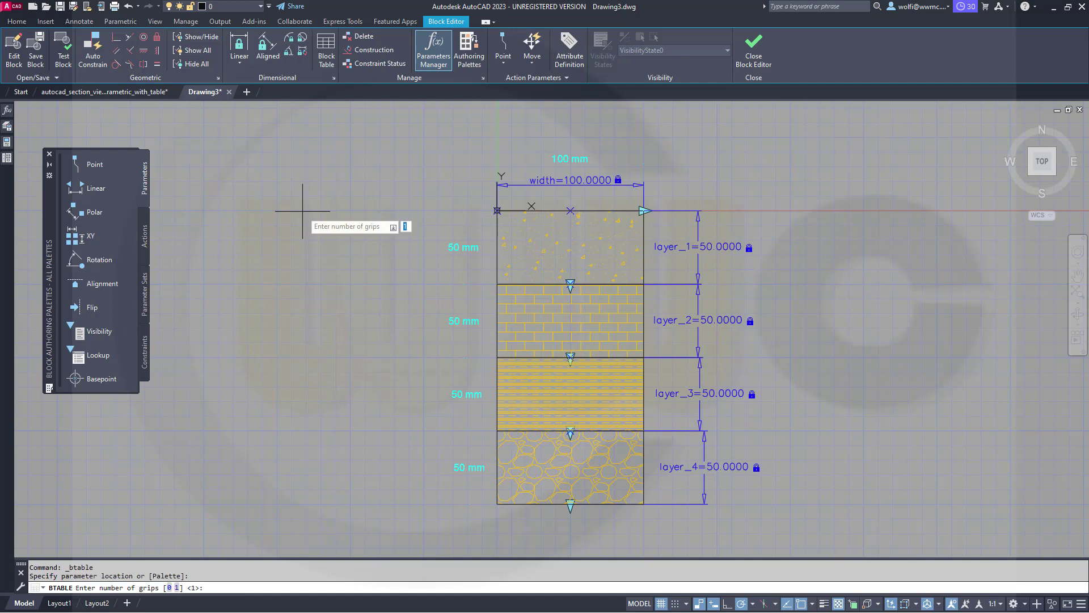
{"action": "right_click", "coordinate": [302, 210]}
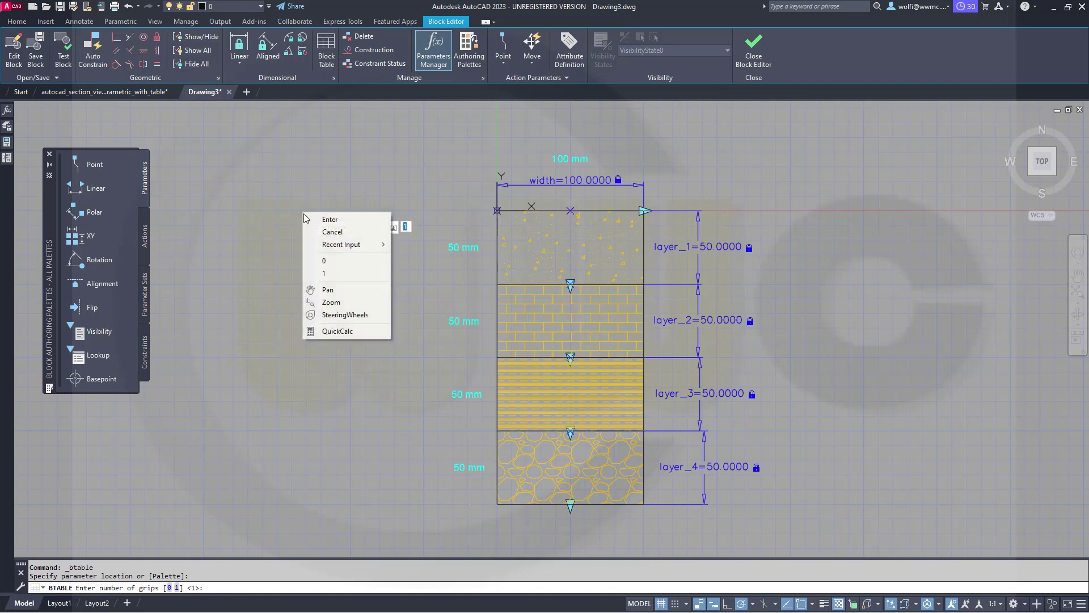
{"action": "left_click", "coordinate": [325, 219]}
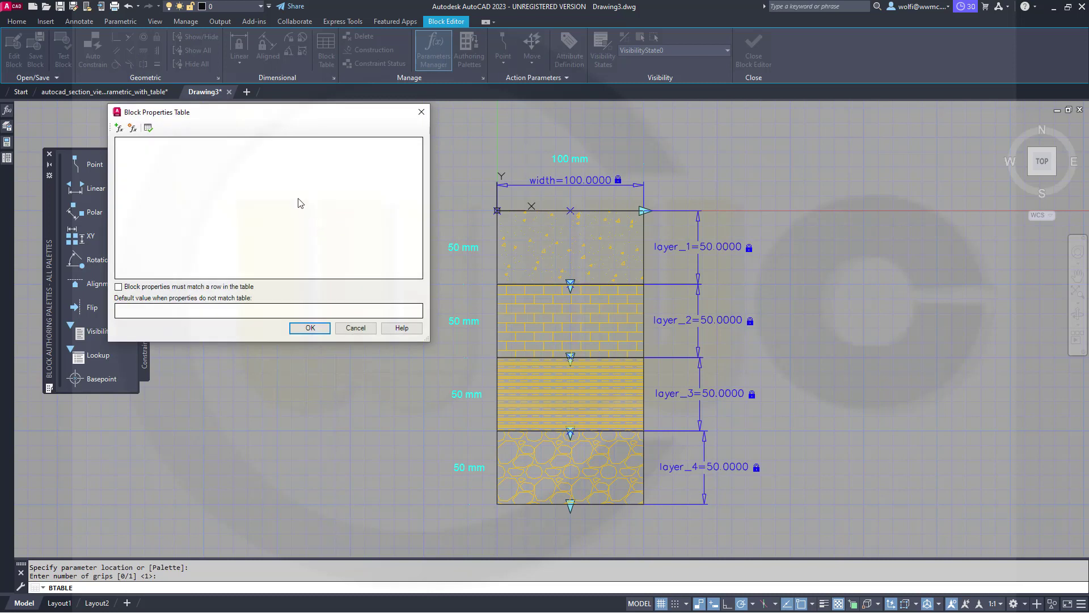
{"action": "left_click_drag", "start_coordinate": [239, 121], "coordinate": [293, 182]}
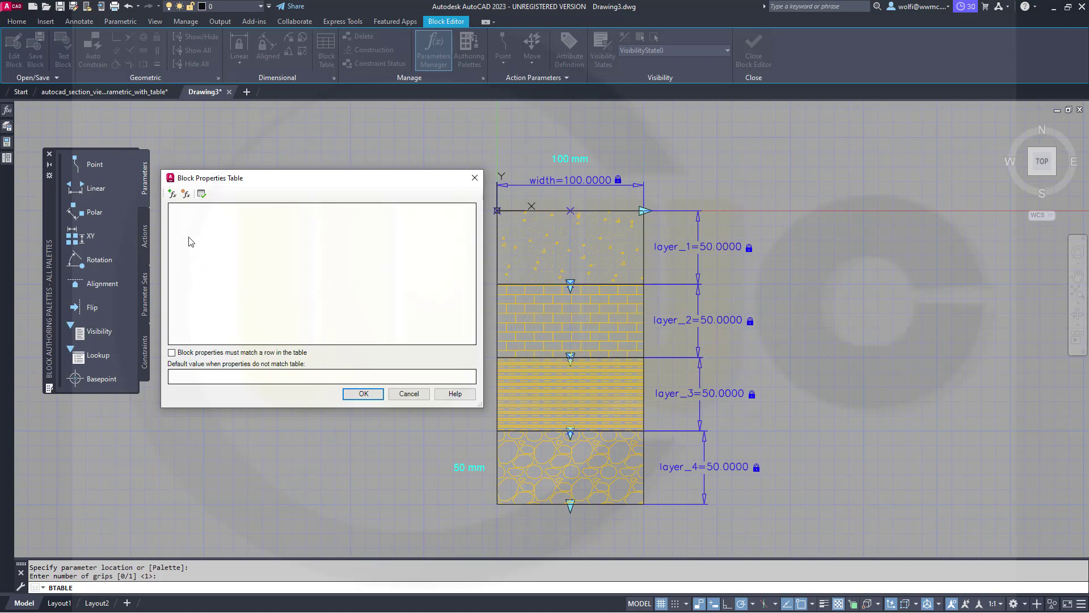
Create a String user parameter named 'dimensions' in the Block Properties Table.
{"action": "left_click", "coordinate": [185, 195]}
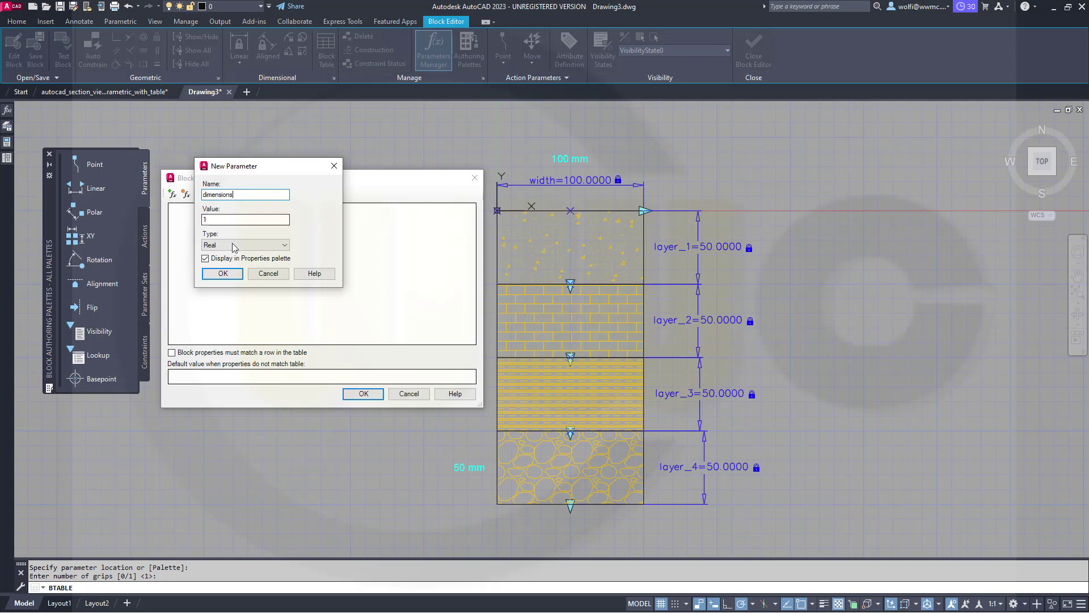
{"action": "left_click", "coordinate": [284, 247]}
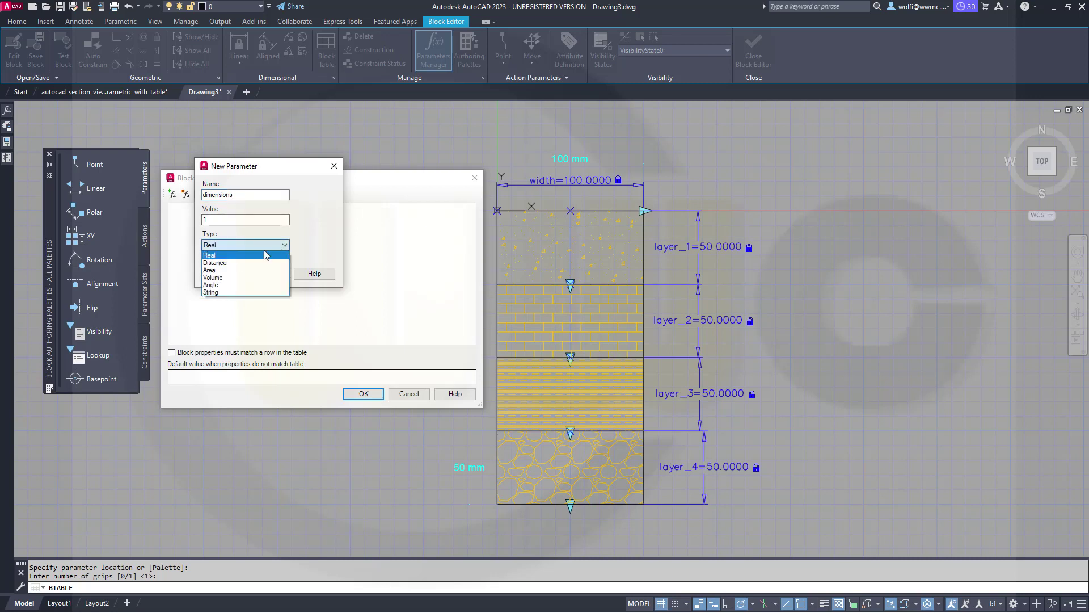
{"action": "left_click", "coordinate": [233, 293]}
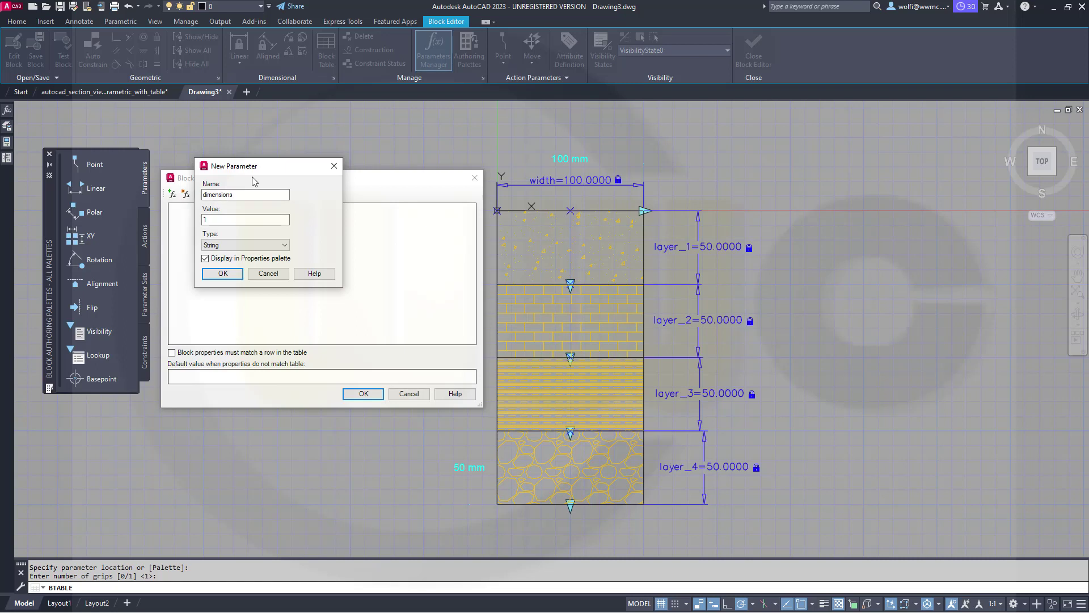
{"action": "left_click", "coordinate": [221, 274]}
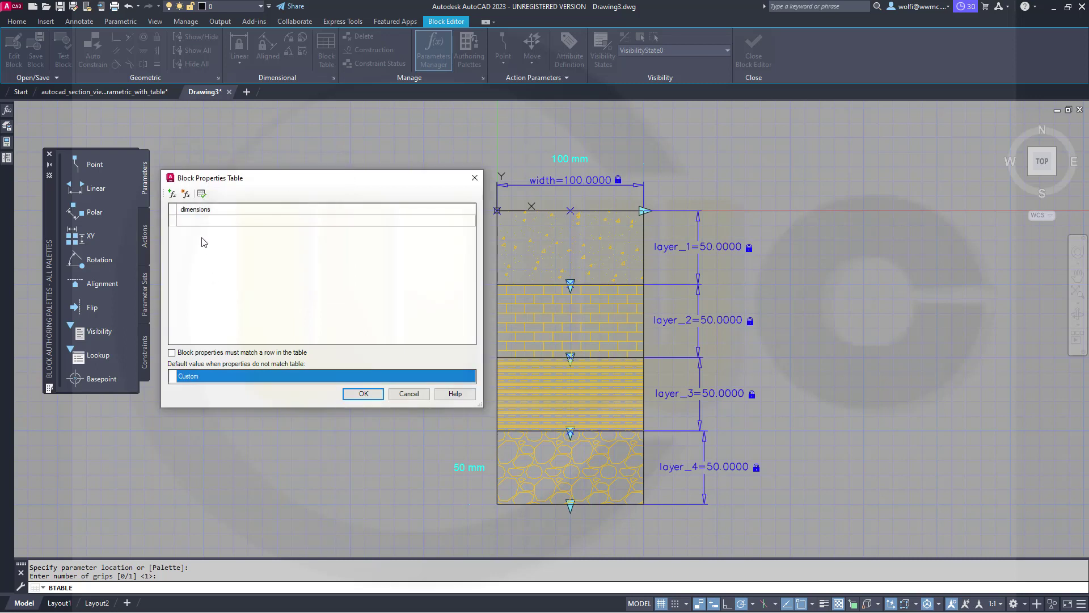
Add width and layer_1 through layer_4 as table columns, then widen the dialog.
{"action": "left_click", "coordinate": [173, 195]}
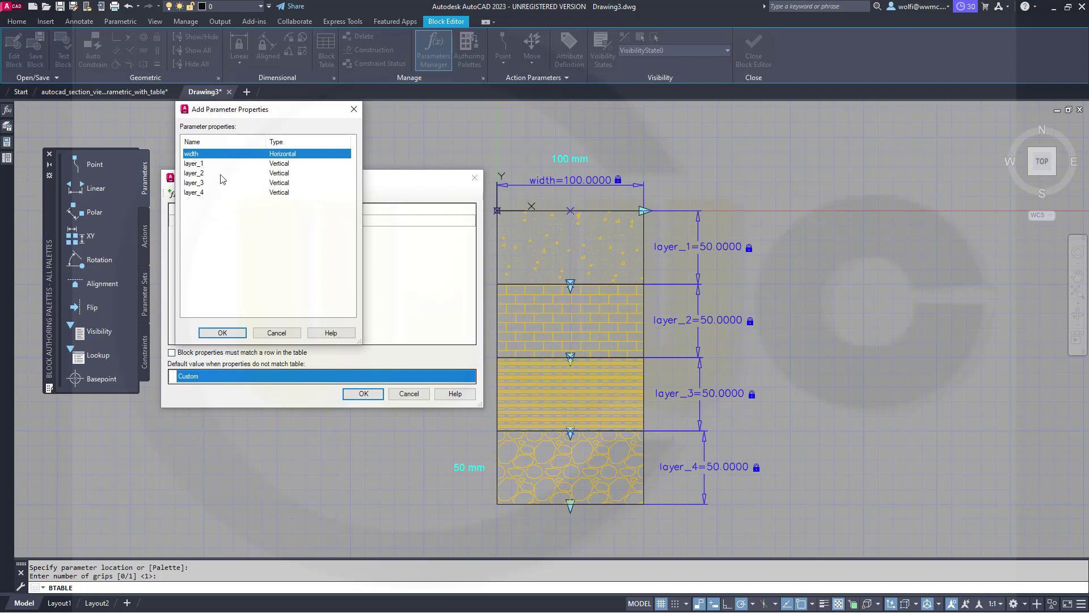
{"action": "left_click", "coordinate": [193, 193], "text": "shift"}
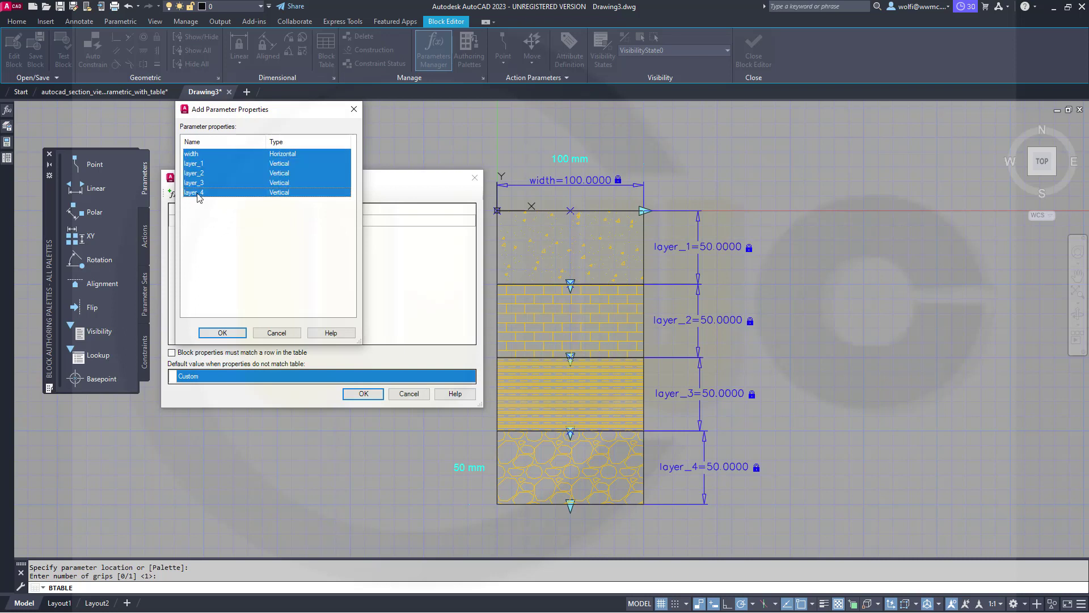
{"action": "left_click", "coordinate": [222, 332]}
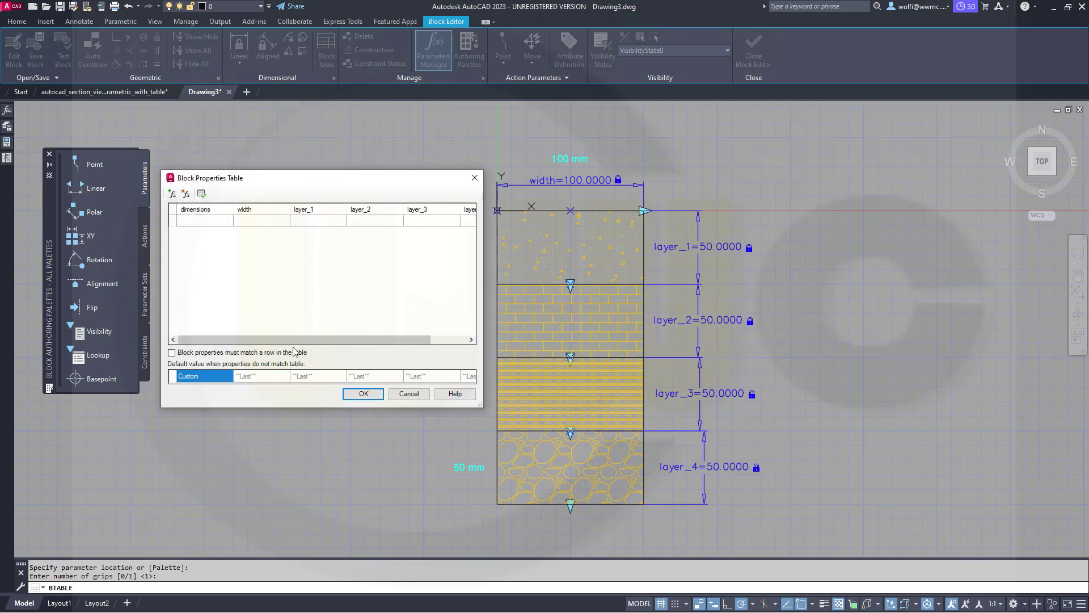
{"action": "left_click_drag", "start_coordinate": [483, 304], "coordinate": [673, 306]}
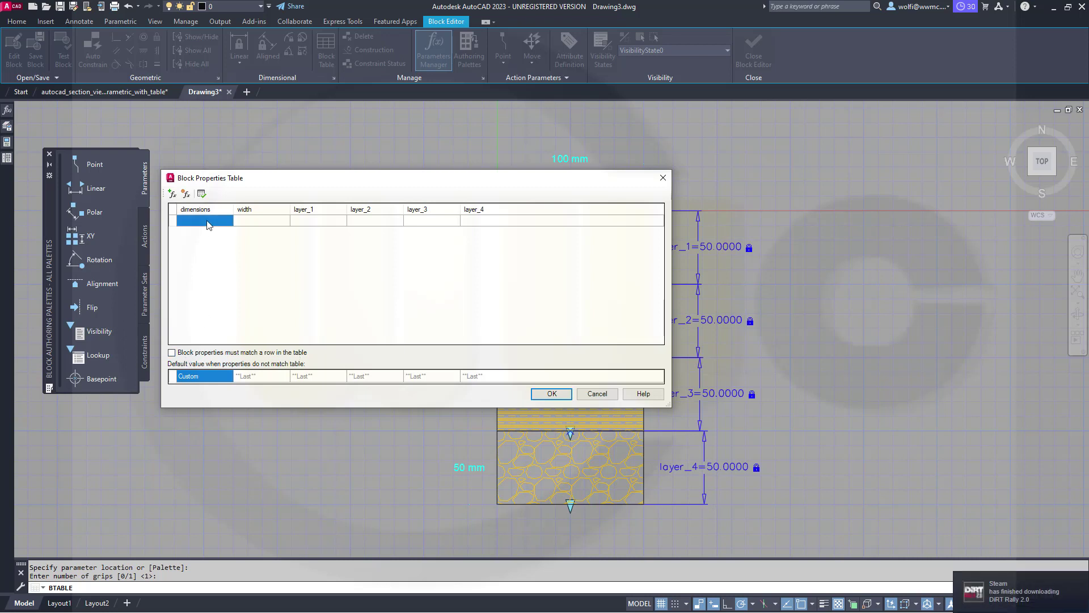
Enter the first preset row: width 100 with layer_1 to layer_4 all 50.
{"action": "type", "text": "100/50/50/50/50"}
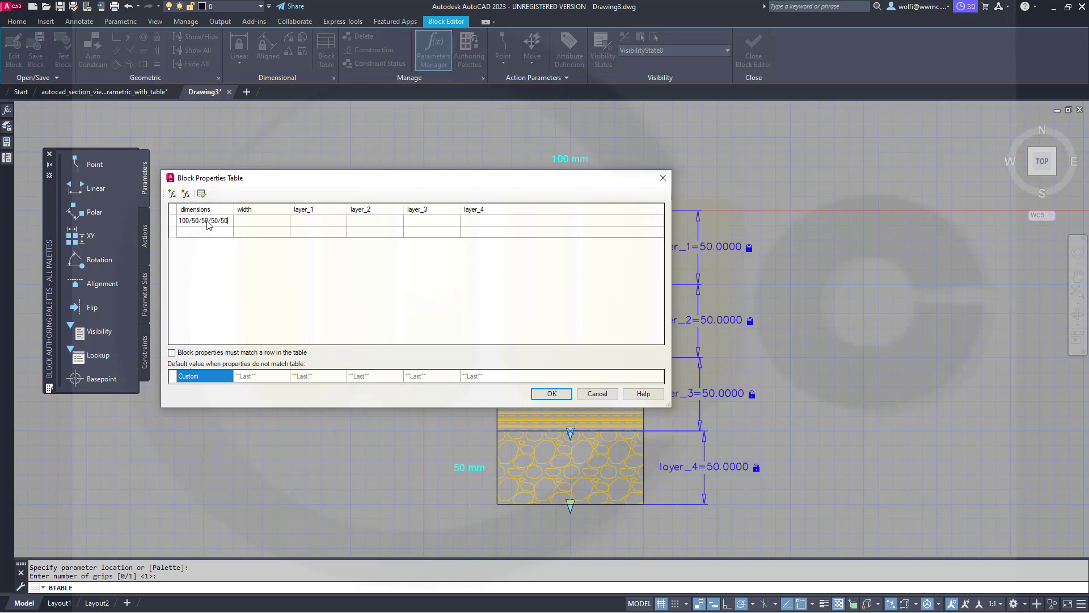
{"action": "key", "text": "Tab"}
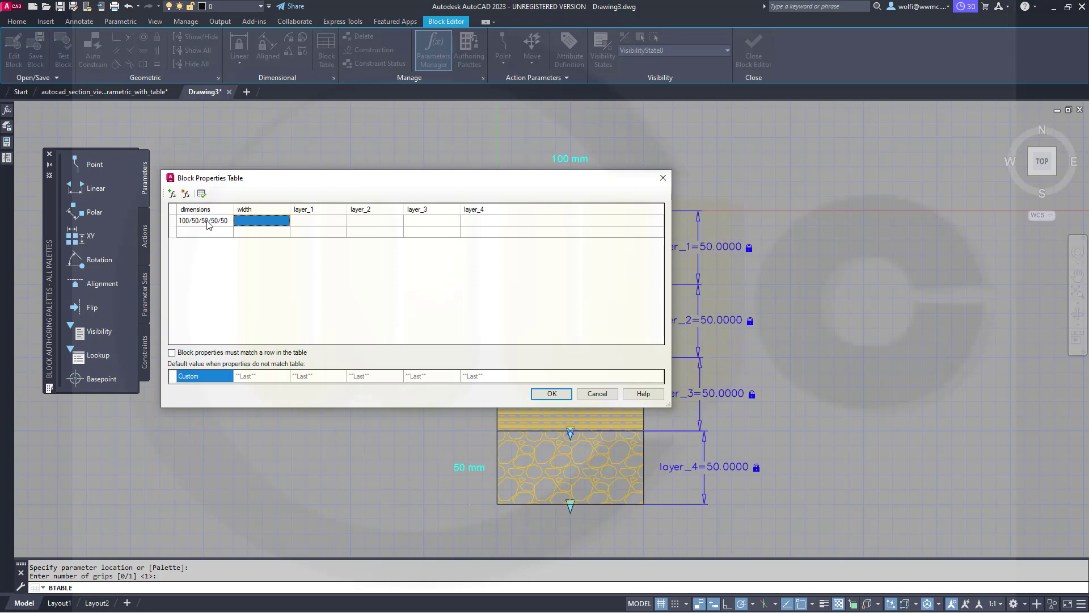
{"action": "type", "text": "100"}
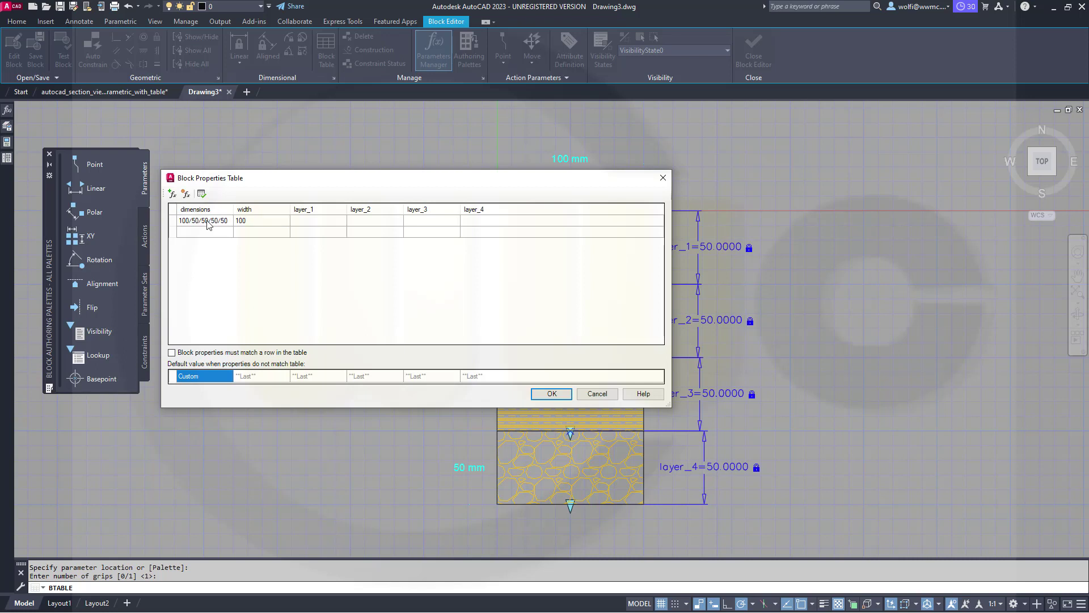
{"action": "key", "text": "Tab"}
{"action": "type", "text": "5"}
{"action": "key", "text": "Tab"}
{"action": "type", "text": "5"}
{"action": "key", "text": "Tab"}
{"action": "type", "text": "5"}
{"action": "key", "text": "Tab"}
{"action": "type", "text": "5"}
{"action": "key", "text": "Tab"}
Enter the second preset row: width 200, layers 60, 70, 50 and 40.
{"action": "type", "text": "20"}
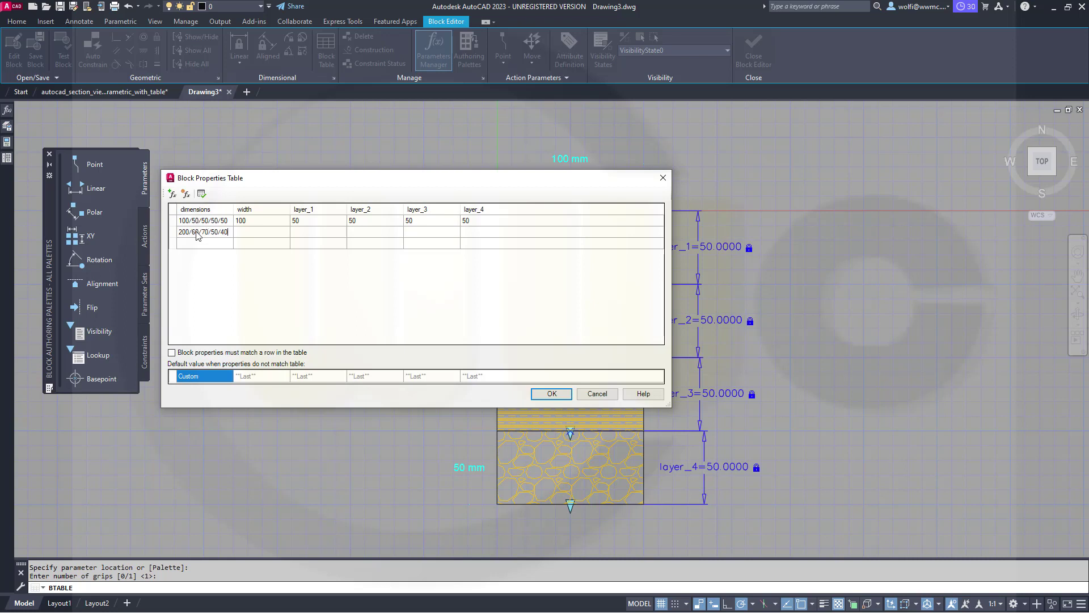
{"action": "key", "text": "Tab"}
{"action": "type", "text": "2"}
{"action": "key", "text": "Tab"}
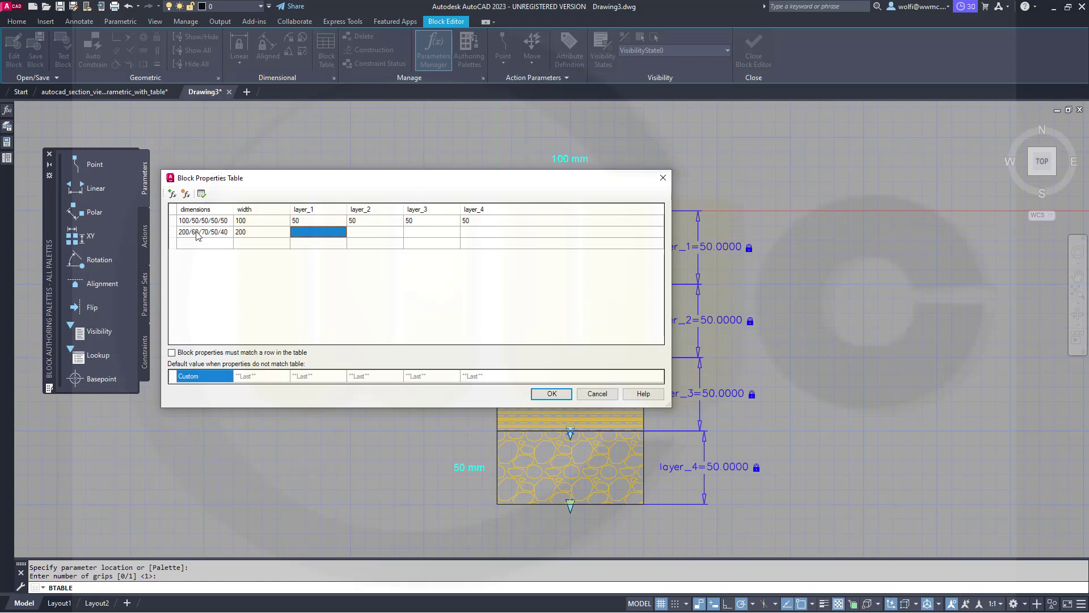
{"action": "type", "text": "60"}
{"action": "key", "text": "Tab"}
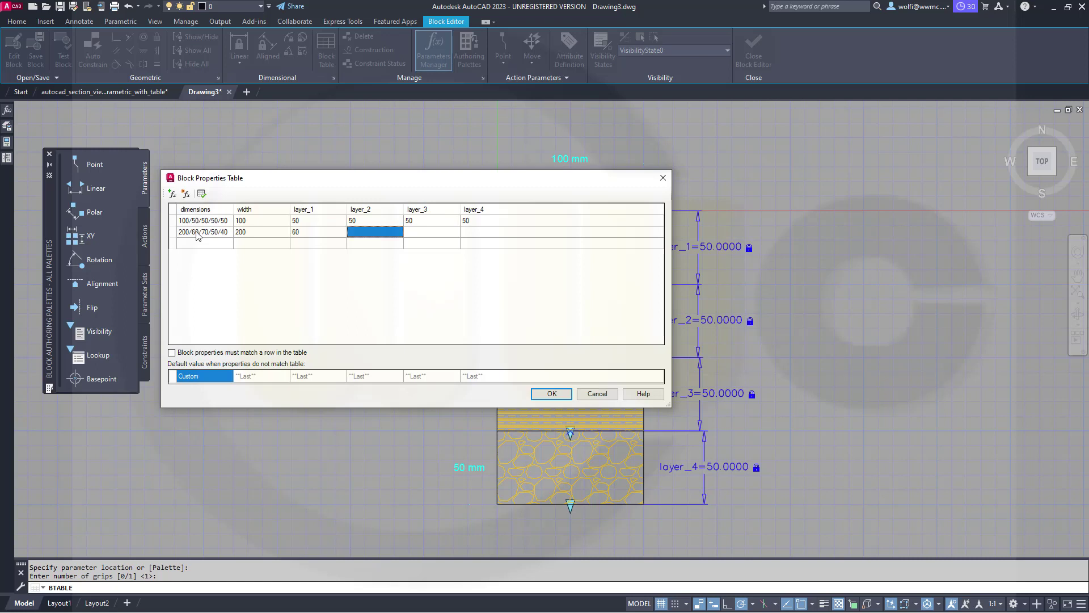
{"action": "type", "text": "70"}
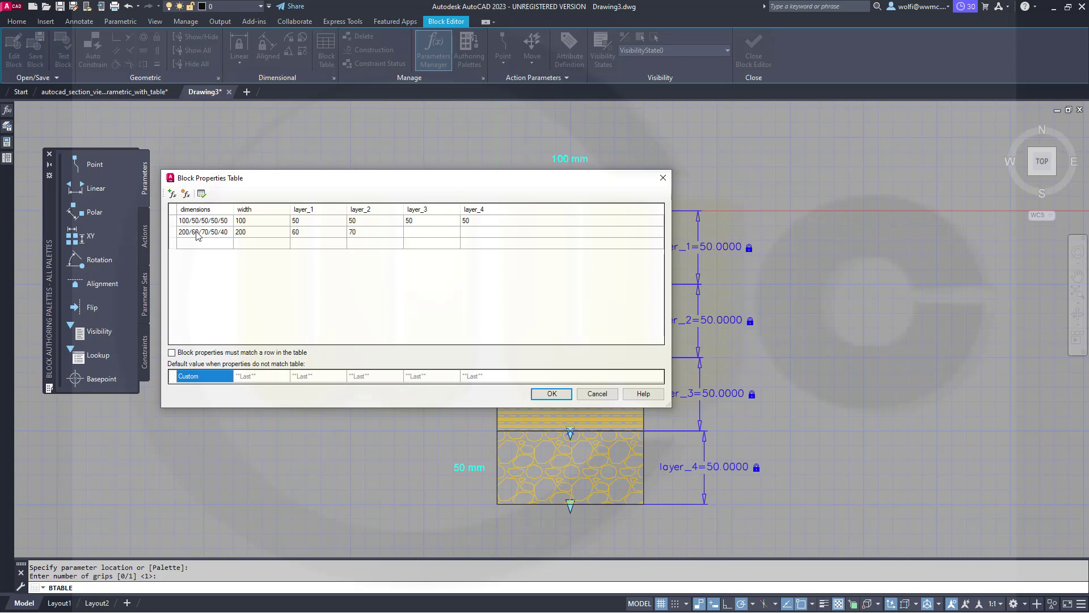
{"action": "key", "text": "Tab"}
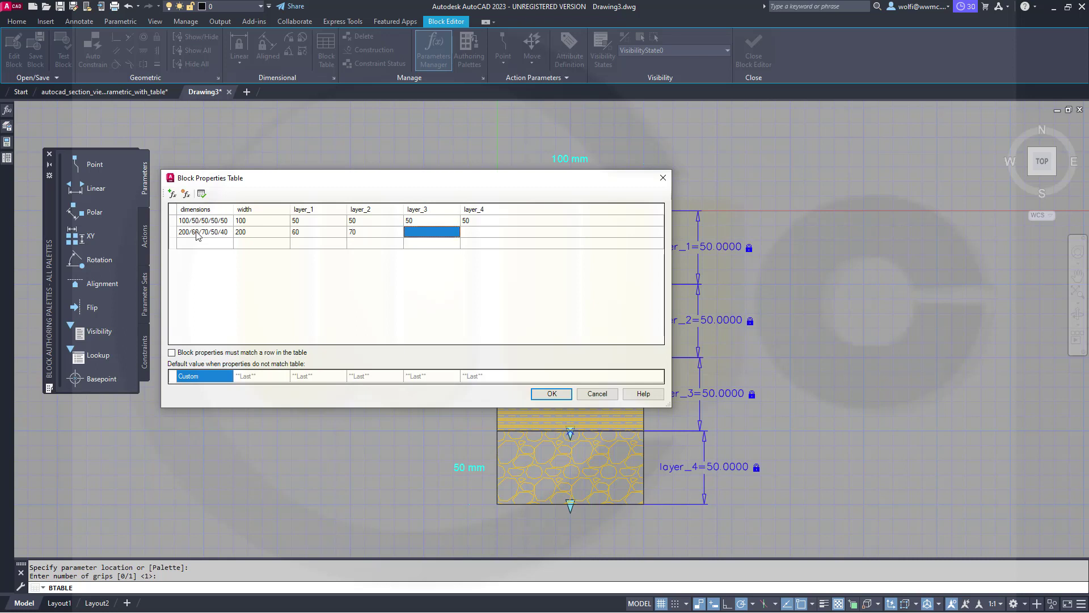
{"action": "type", "text": "50"}
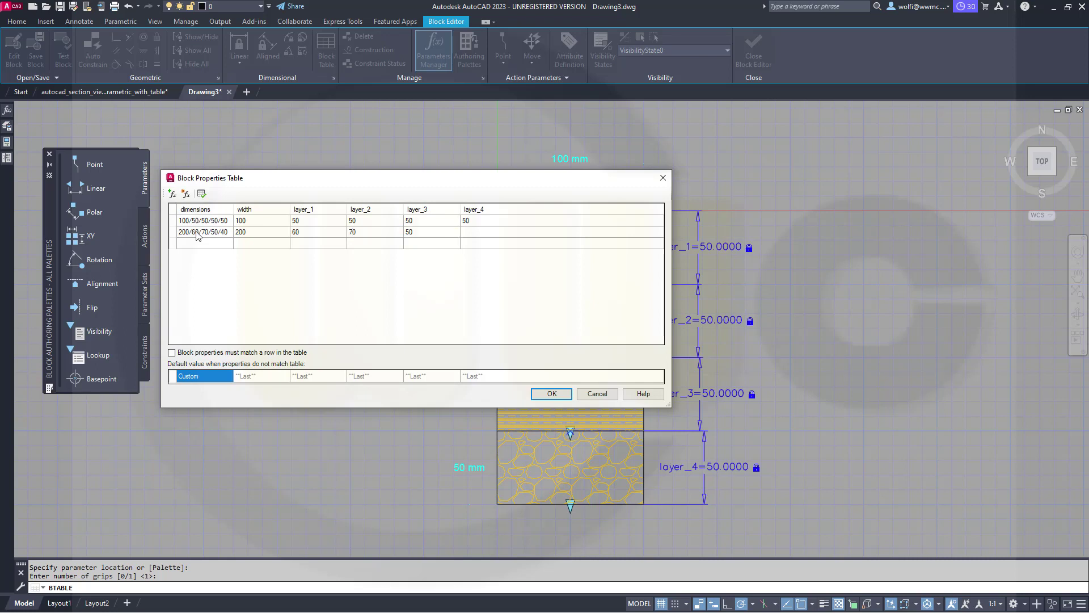
{"action": "key", "text": "Tab"}
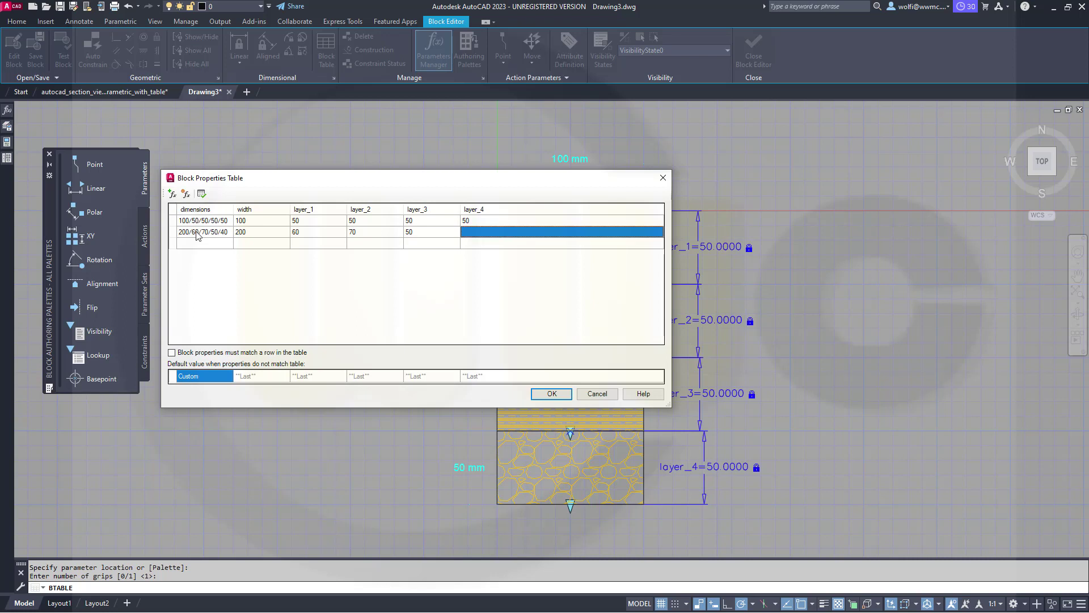
{"action": "type", "text": "40"}
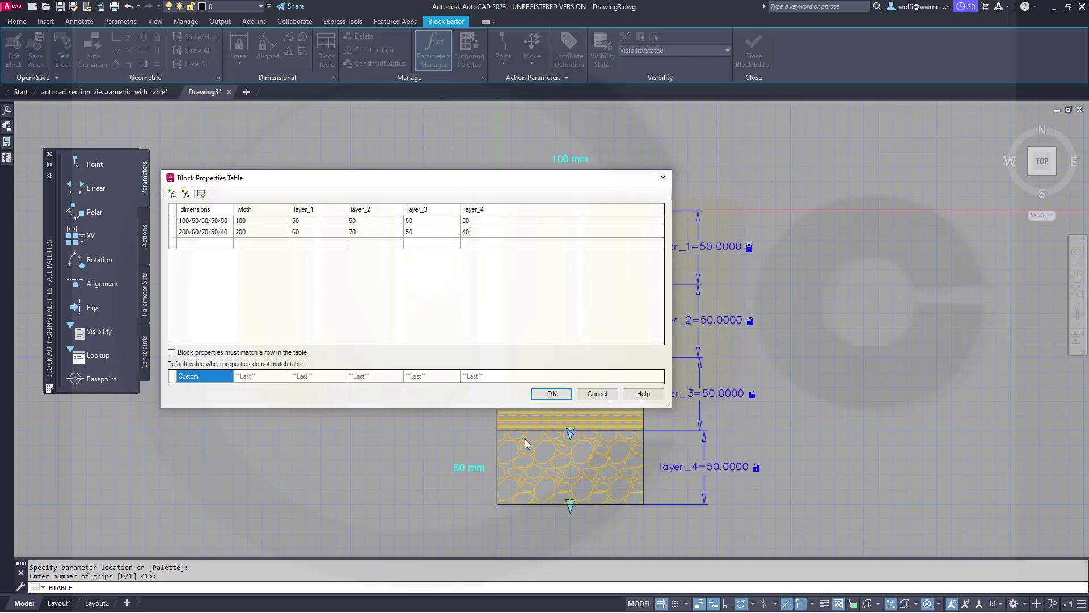
Confirm the 100/50/50/50/50 and 200/60/70/50/40 table rows and place the lookup left of the section.
{"action": "left_click", "coordinate": [555, 393]}
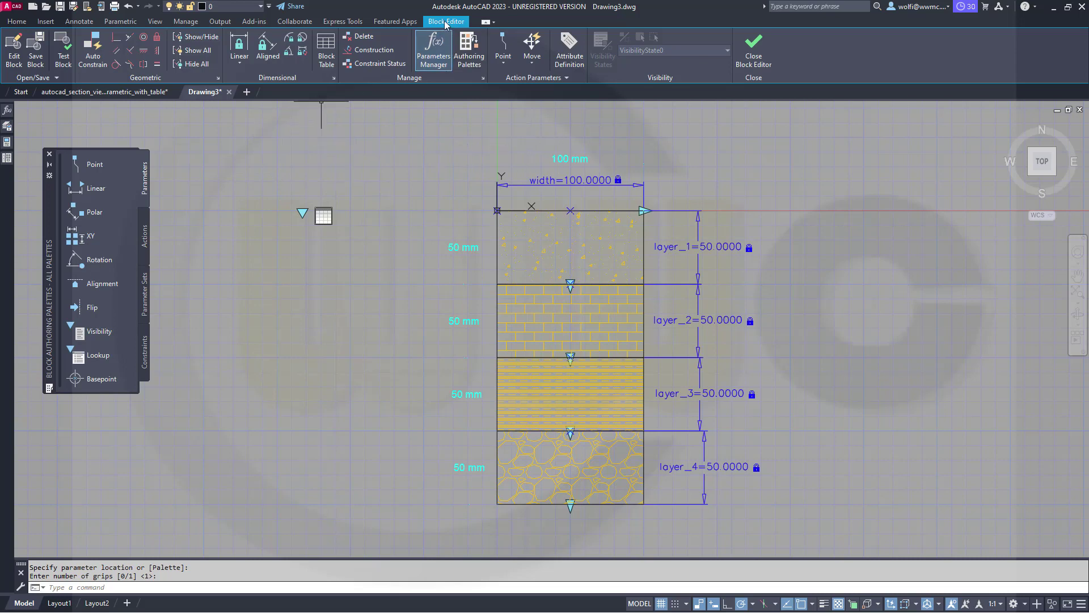
In Test Block, switch the section to 200/60/70/50/40 sizes and back to 100/50/50/50/50.
{"action": "left_click", "coordinate": [63, 49]}
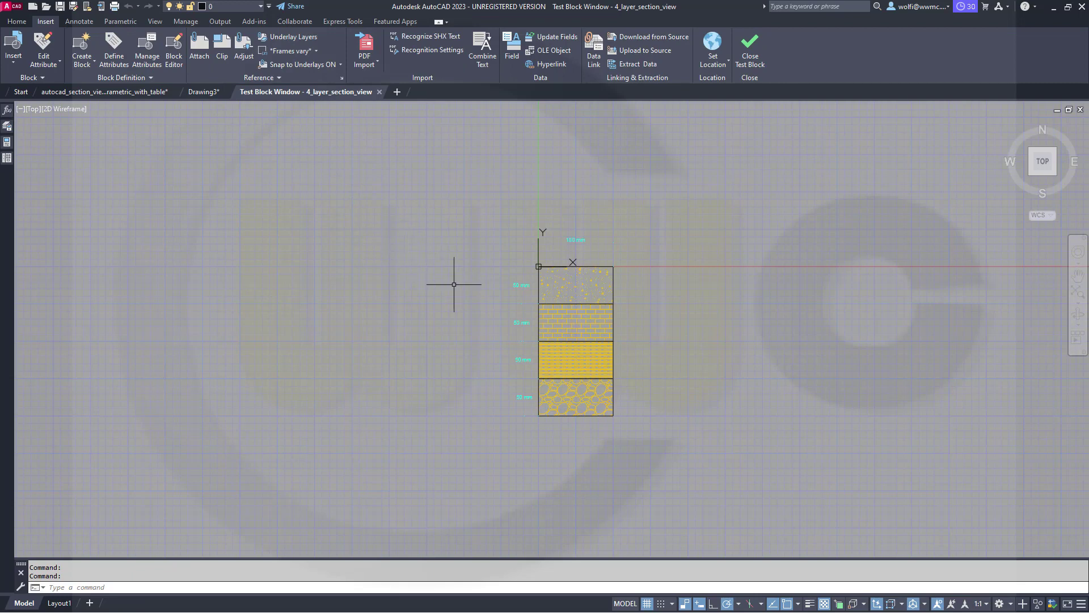
{"action": "left_click", "coordinate": [539, 280]}
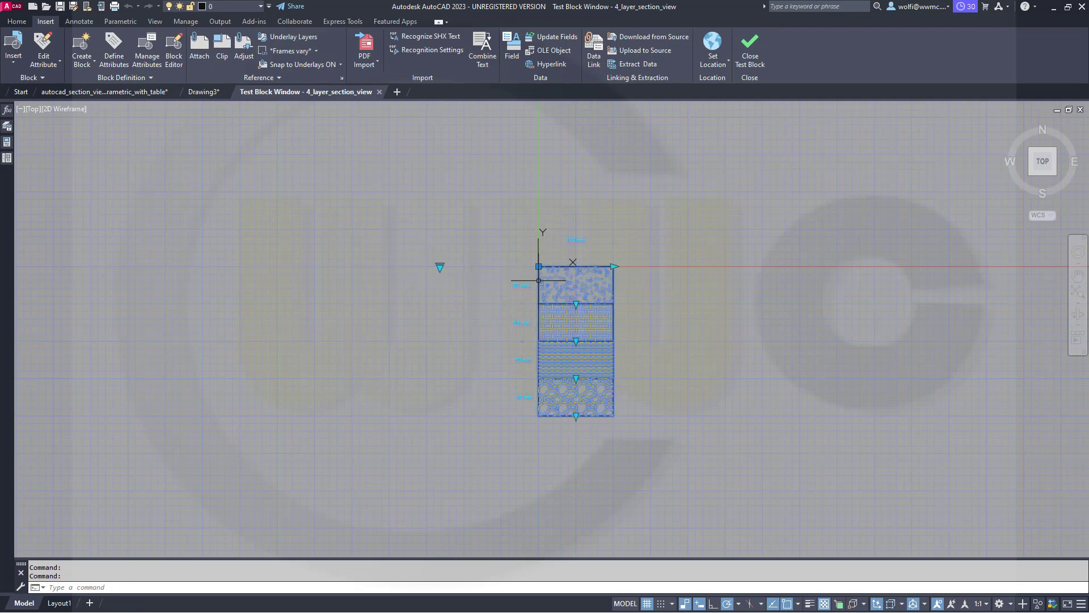
{"action": "left_click", "coordinate": [440, 267]}
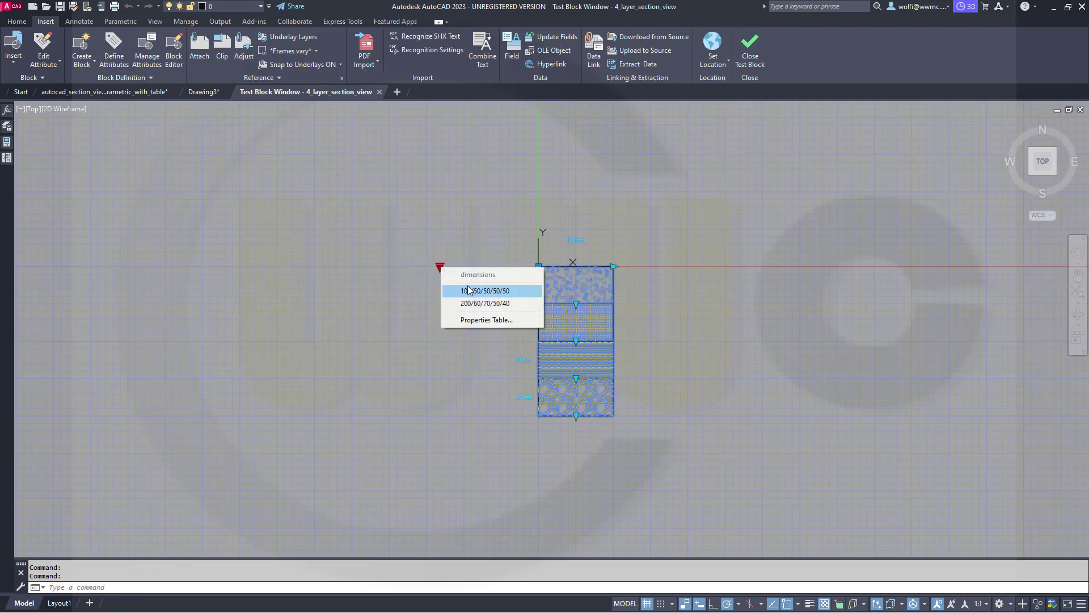
{"action": "left_click", "coordinate": [469, 303]}
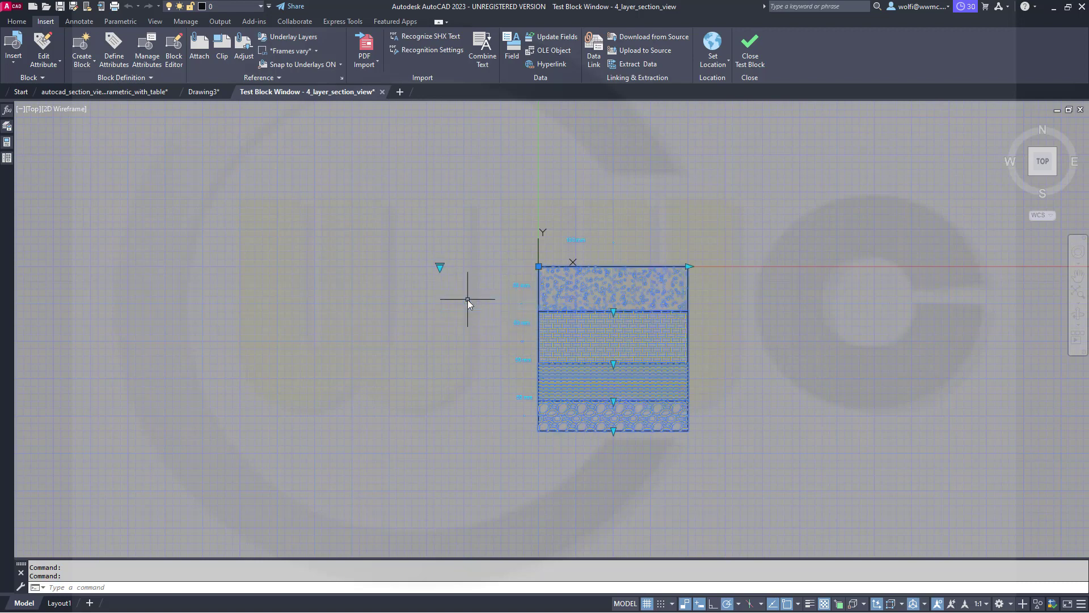
{"action": "left_click", "coordinate": [439, 267]}
{"action": "left_click", "coordinate": [464, 289]}
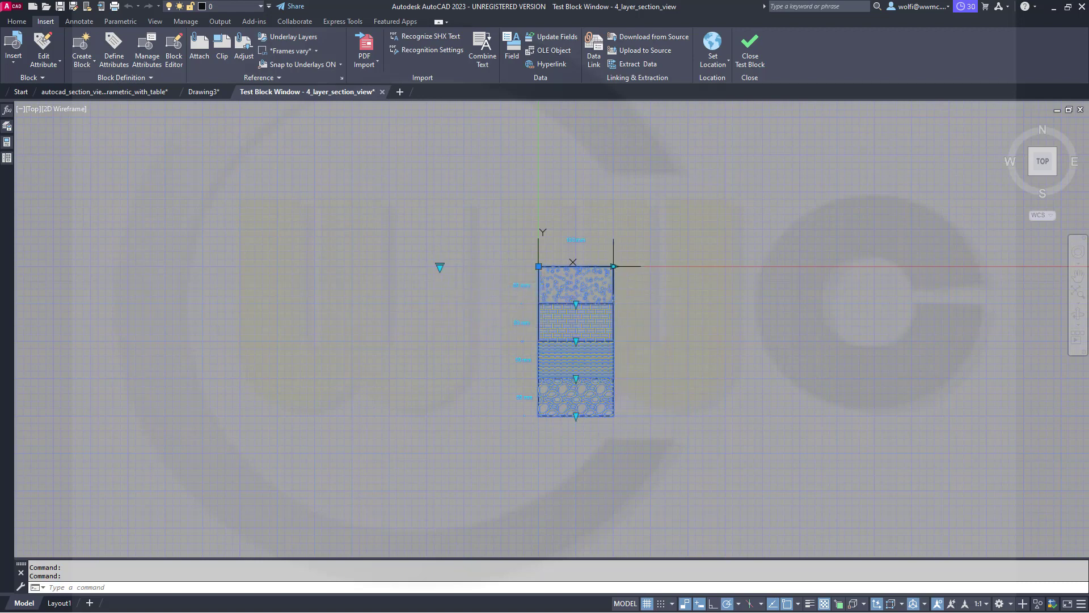
Widen the test block to about 137.82 mm and lower each layer boundary and the bottom edge.
{"action": "left_click", "coordinate": [613, 266]}
{"action": "left_click", "coordinate": [641, 266]}
{"action": "left_click", "coordinate": [591, 303]}
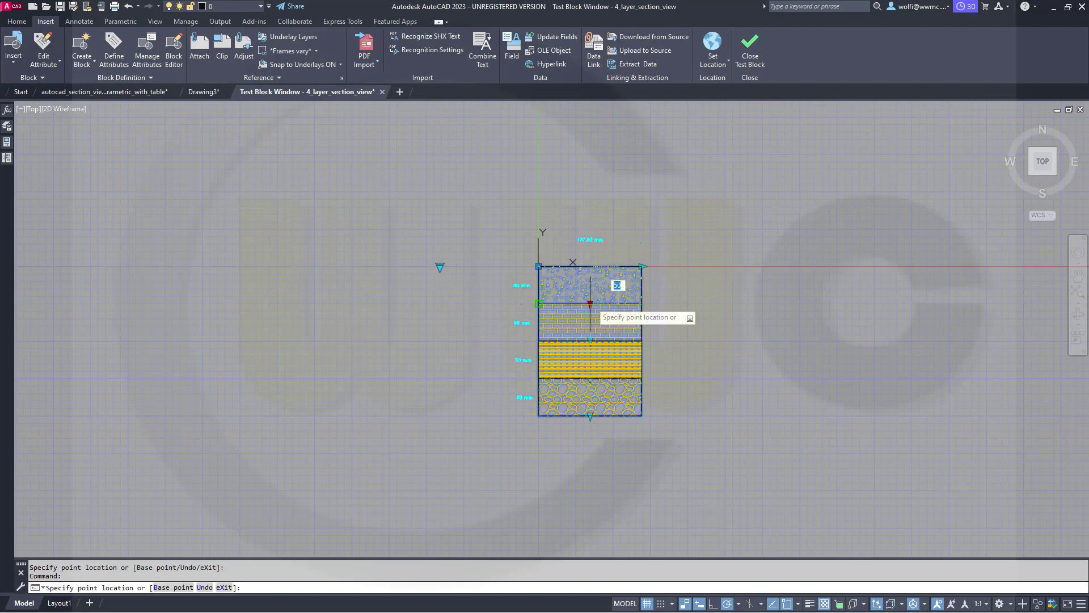
{"action": "left_click", "coordinate": [591, 316]}
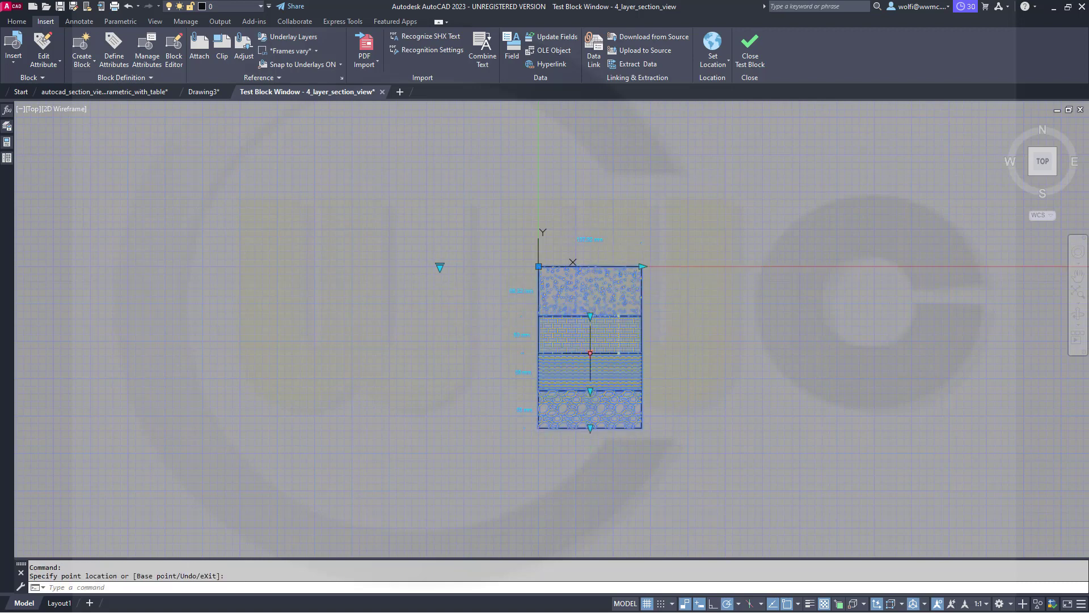
{"action": "left_click", "coordinate": [591, 360]}
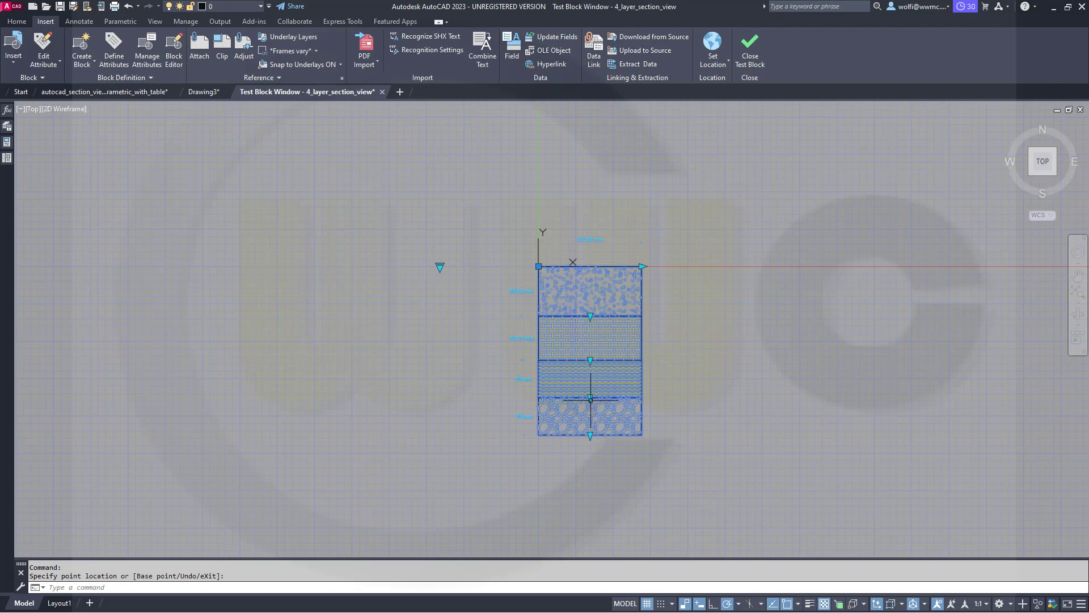
{"action": "left_click", "coordinate": [591, 415]}
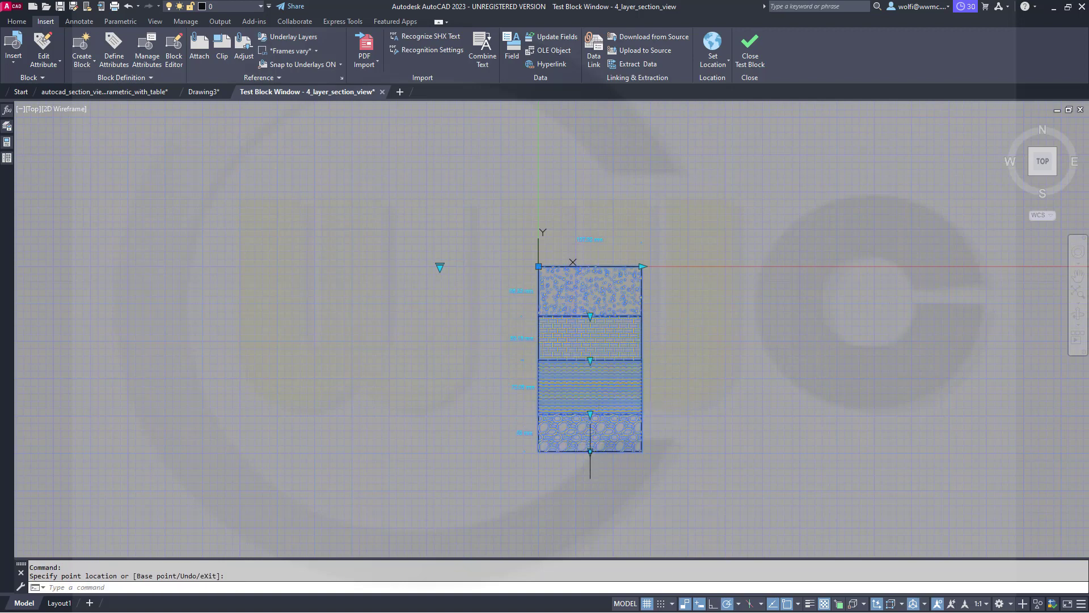
{"action": "left_click", "coordinate": [591, 452]}
{"action": "left_click", "coordinate": [590, 475]}
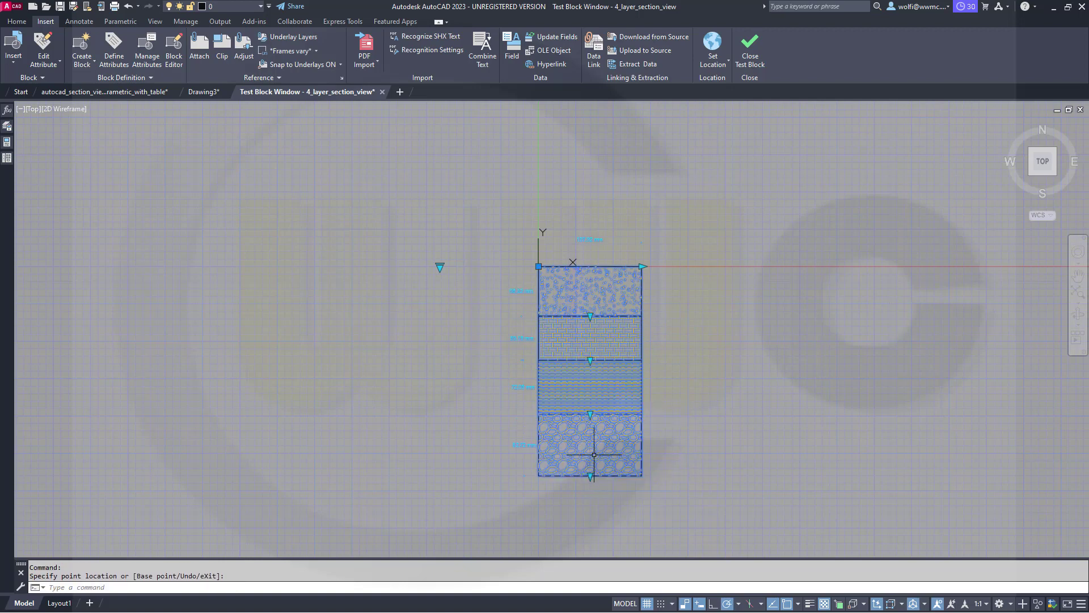
Reset the block to 100/50/50/50/50 sizes and close the test window.
{"action": "left_click", "coordinate": [439, 267]}
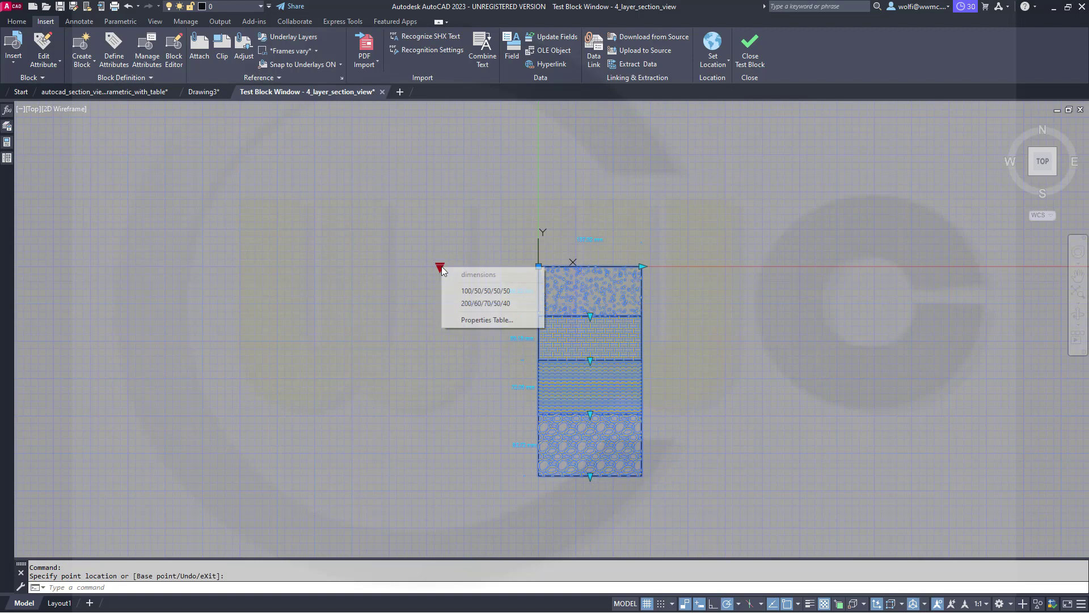
{"action": "left_click", "coordinate": [469, 291]}
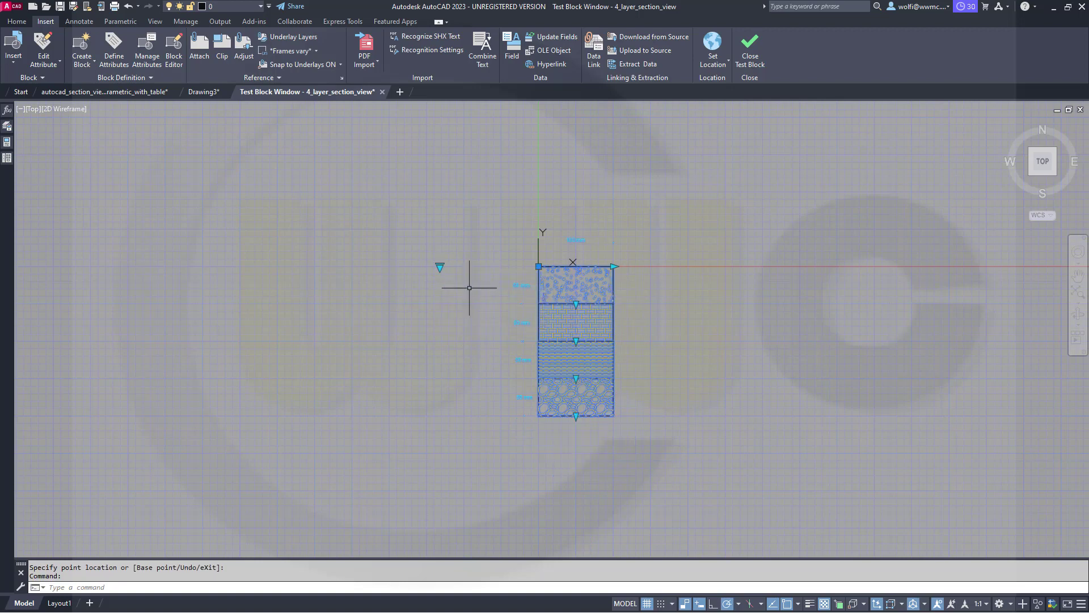
{"action": "key", "text": "Escape"}
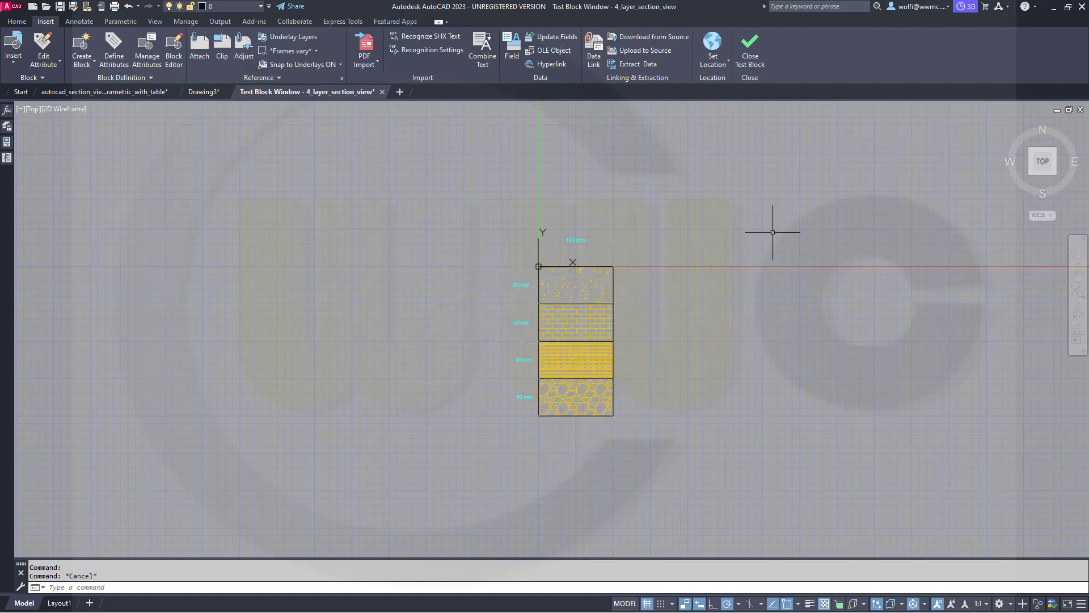
{"action": "left_click", "coordinate": [750, 60]}
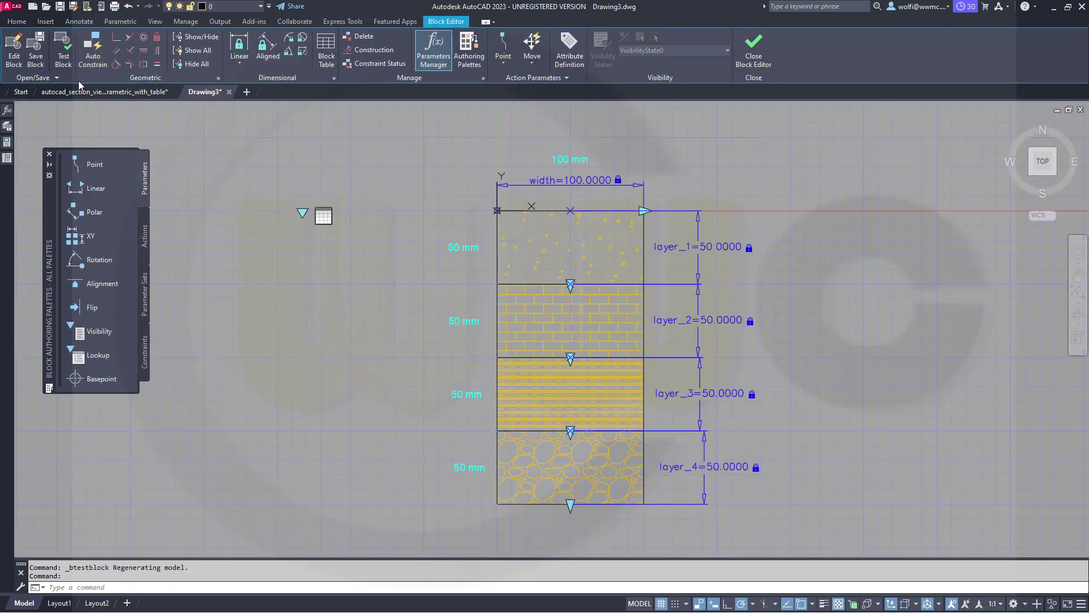
Save the 4_layer_section_view block and exit the Block Editor, keeping the changes.
{"action": "left_click", "coordinate": [39, 53]}
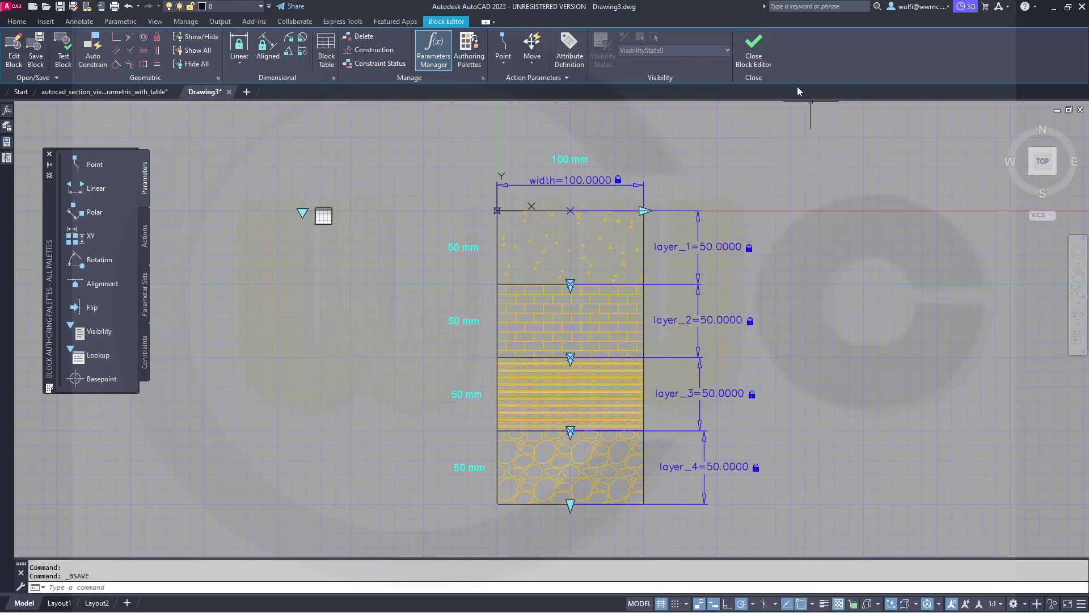
{"action": "left_click", "coordinate": [754, 57]}
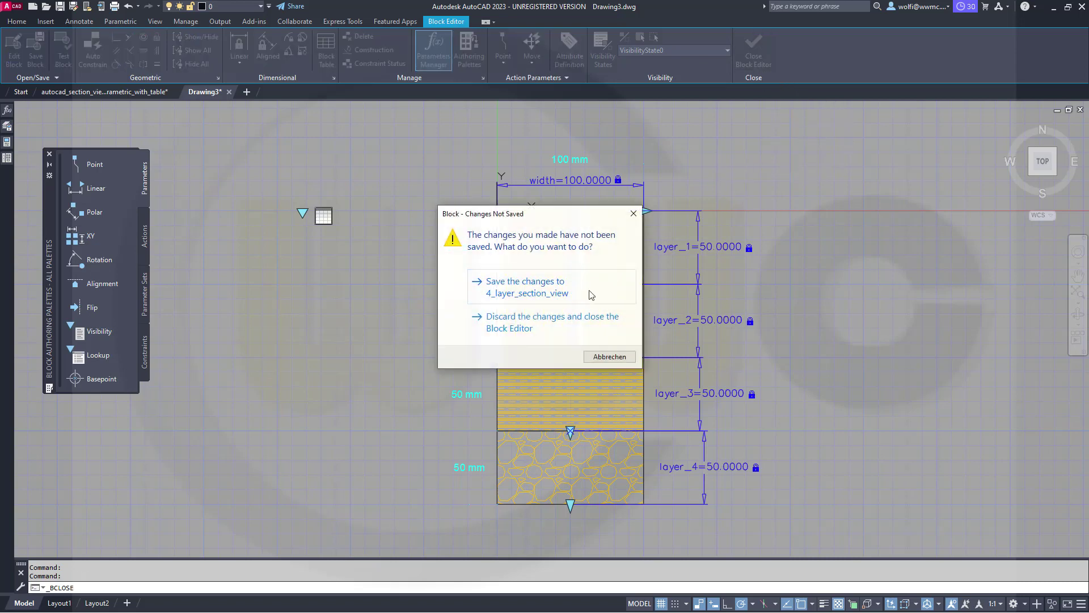
{"action": "left_click", "coordinate": [544, 288]}
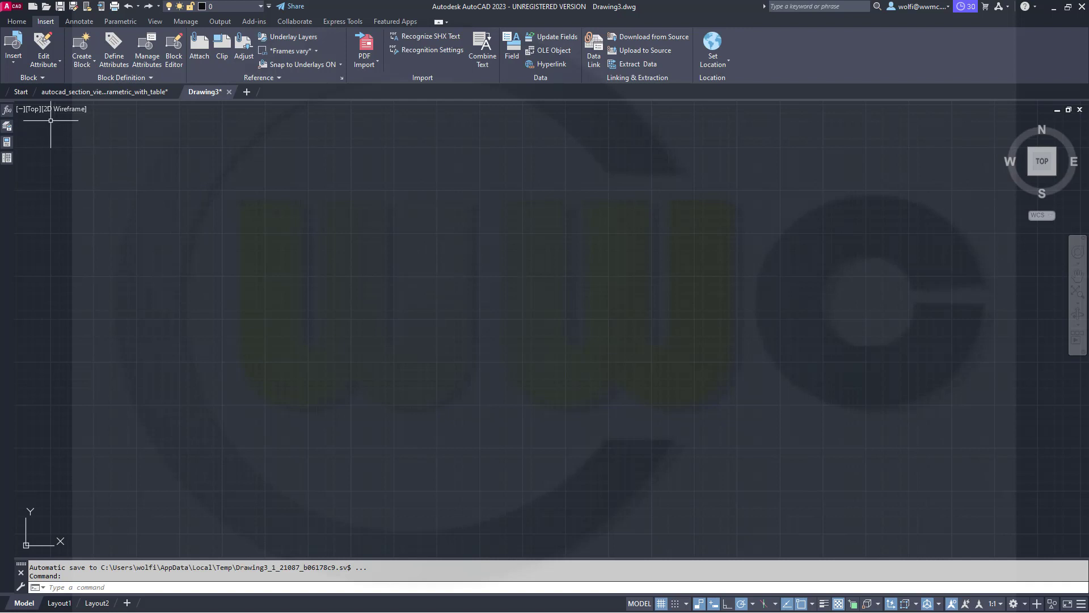
Insert the 4_layer_section_view block into the drawing.
{"action": "left_click", "coordinate": [13, 57]}
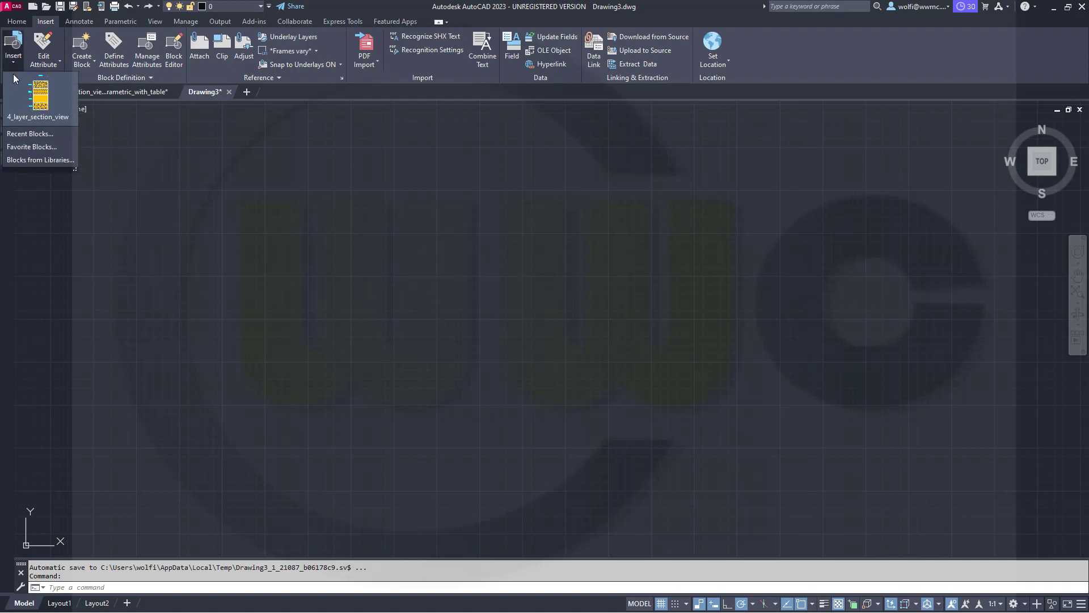
{"action": "left_click", "coordinate": [23, 87]}
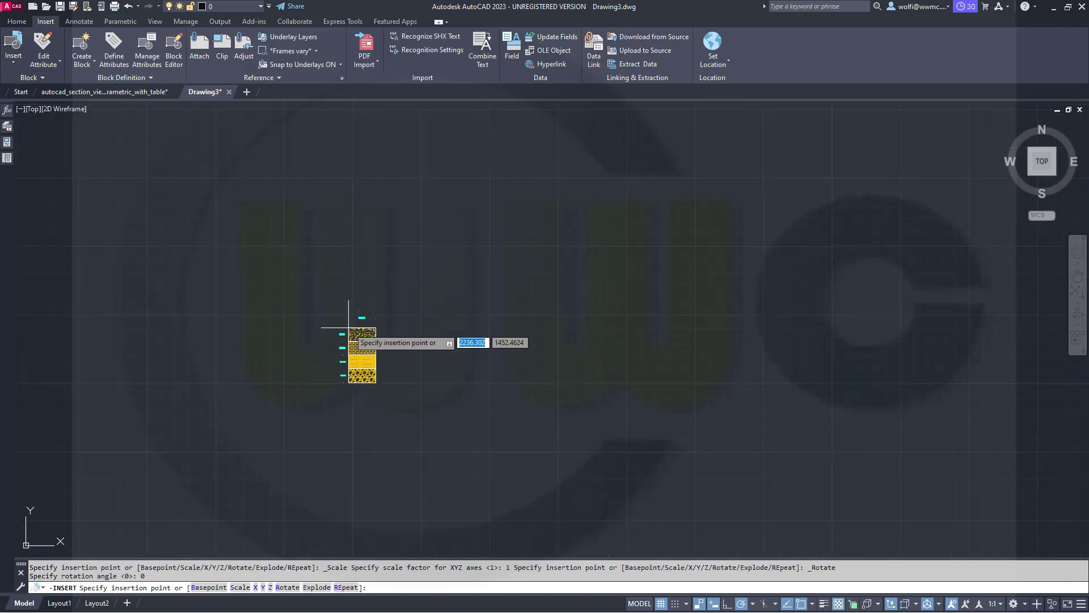
{"action": "left_click", "coordinate": [434, 231]}
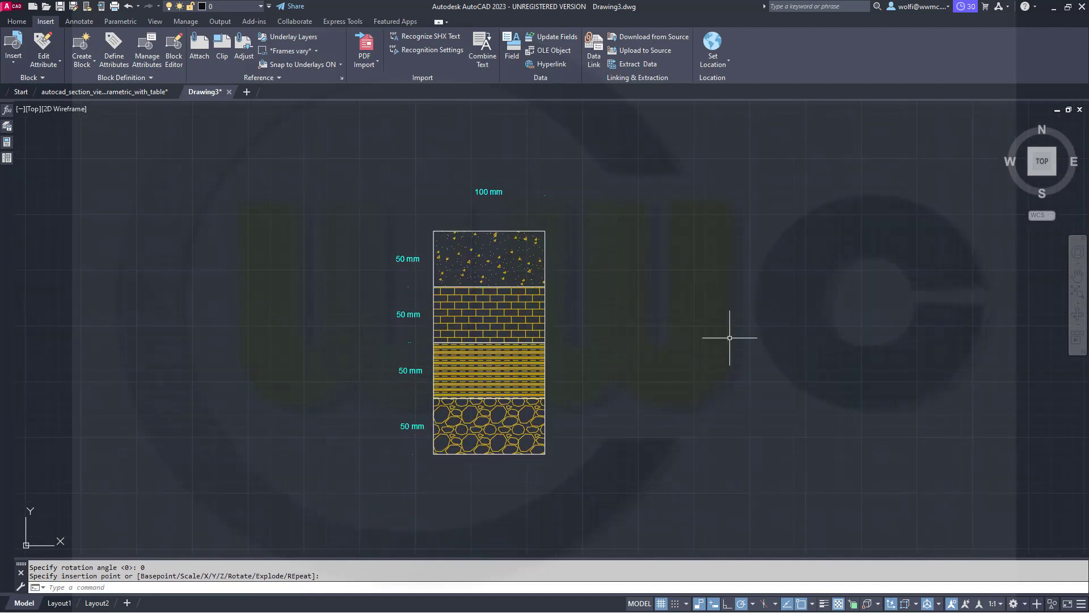
Switch the inserted block to 200/60/70/50/40, thicken the brick layer and stretch the bottom layer to 54.18 mm.
{"action": "left_click", "coordinate": [455, 288]}
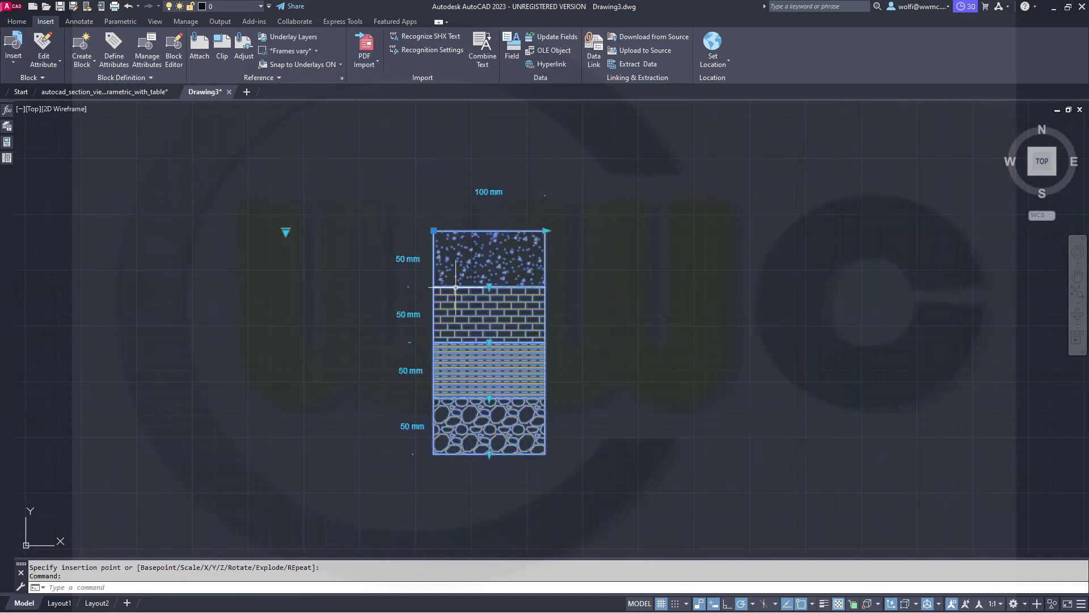
{"action": "left_click", "coordinate": [285, 232]}
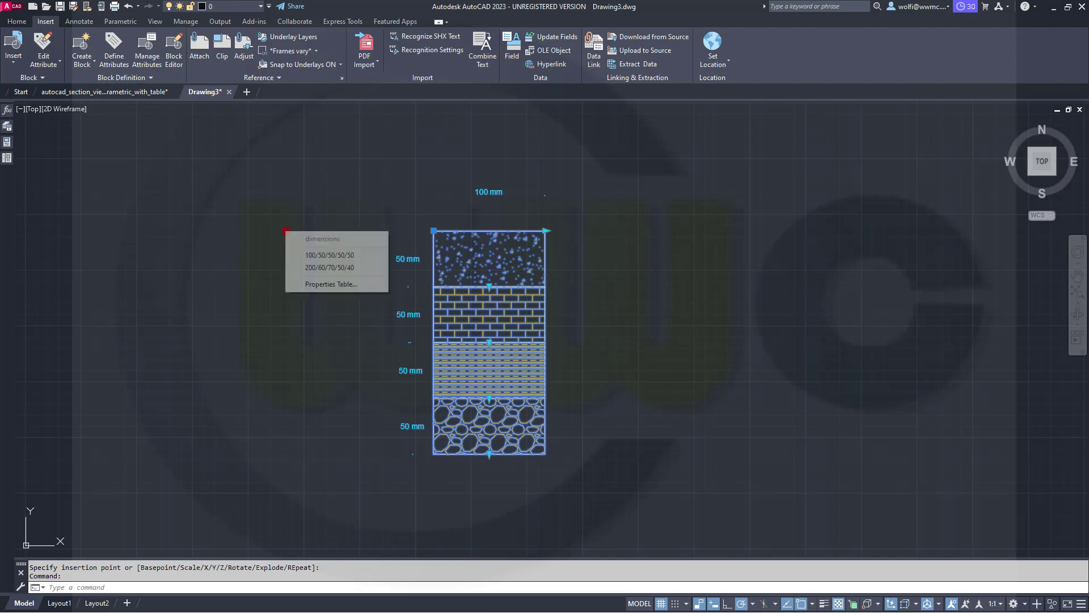
{"action": "left_click", "coordinate": [306, 267]}
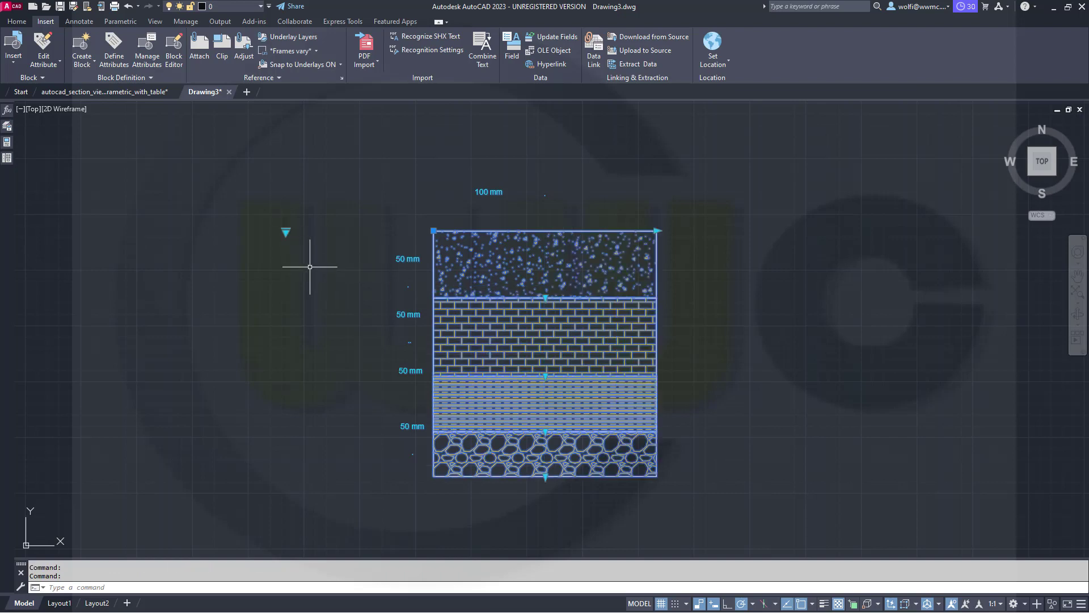
{"action": "left_click", "coordinate": [545, 376]}
{"action": "left_click", "coordinate": [545, 400]}
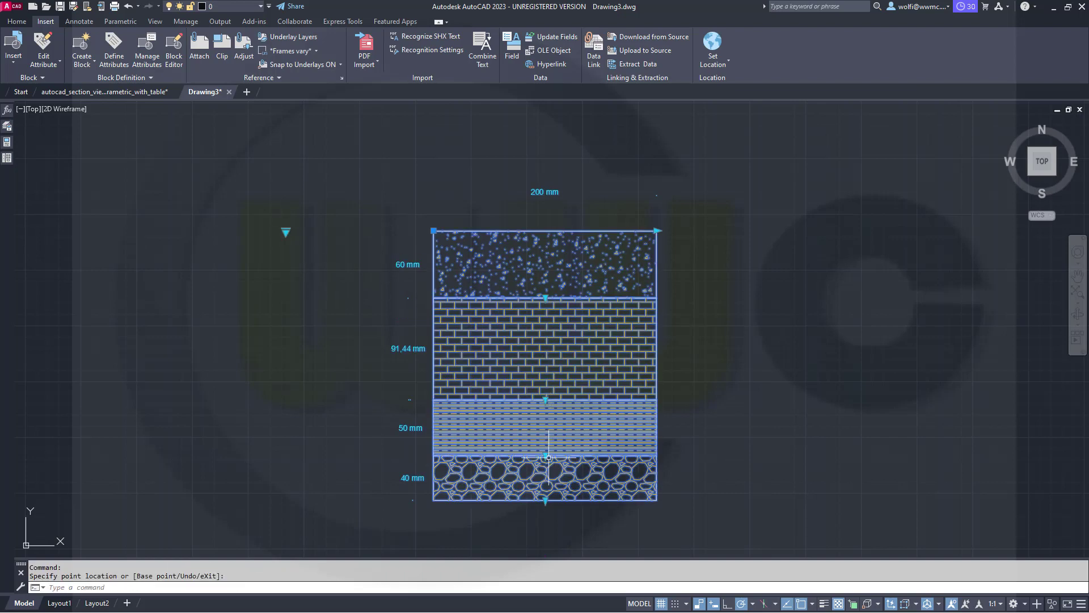
{"action": "left_click", "coordinate": [546, 515]}
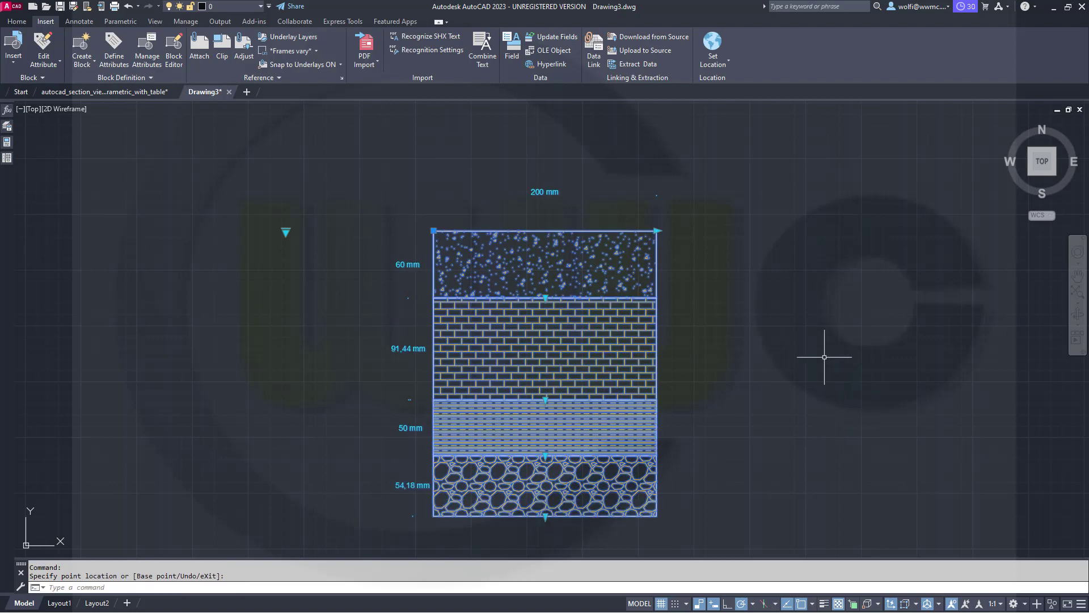
{"action": "key", "text": "Escape"}
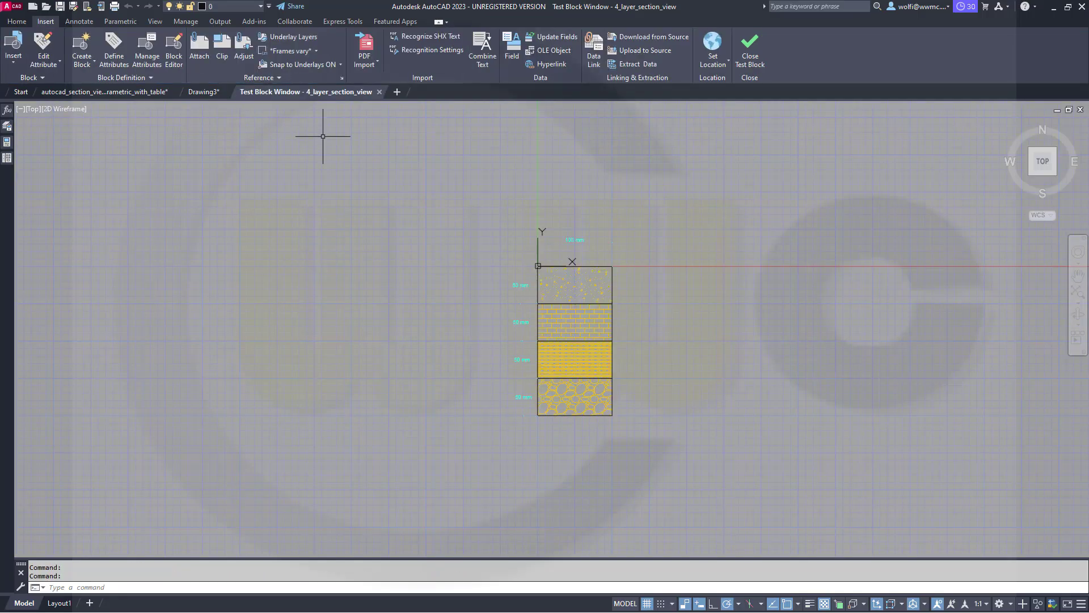
Stretch the layers to 66.67, 70.2, 34.86 and 81.66 mm thick.
{"action": "left_click", "coordinate": [590, 266]}
{"action": "scroll", "coordinate": [624, 330], "scroll_direction": "up", "scroll_amount": 4}
{"action": "scroll", "coordinate": [625, 325], "scroll_direction": "down", "scroll_amount": 2}
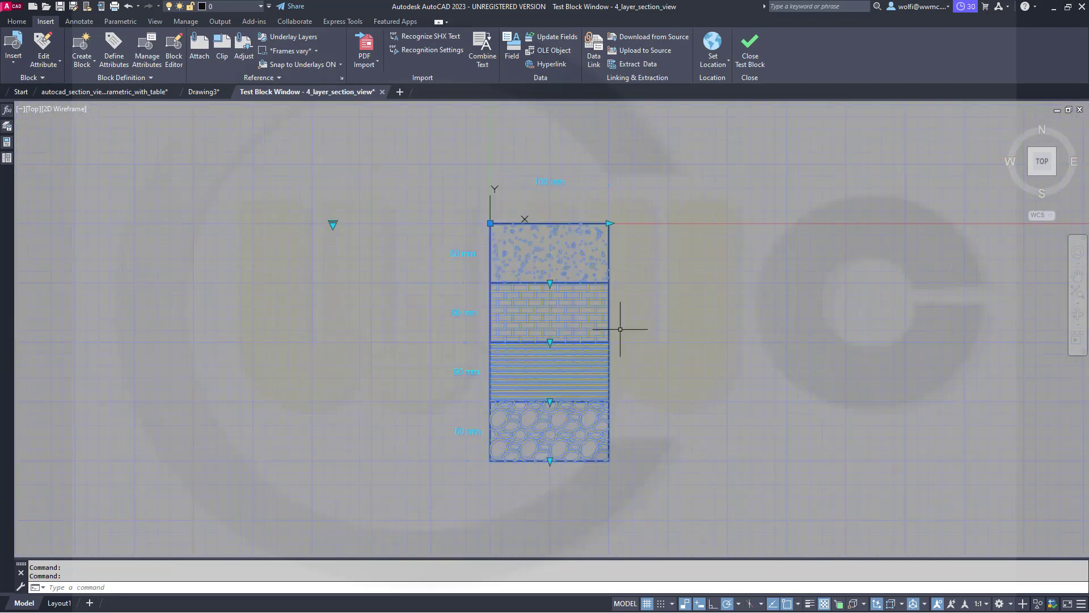
{"action": "left_click", "coordinate": [550, 283]}
{"action": "left_click", "coordinate": [549, 305]}
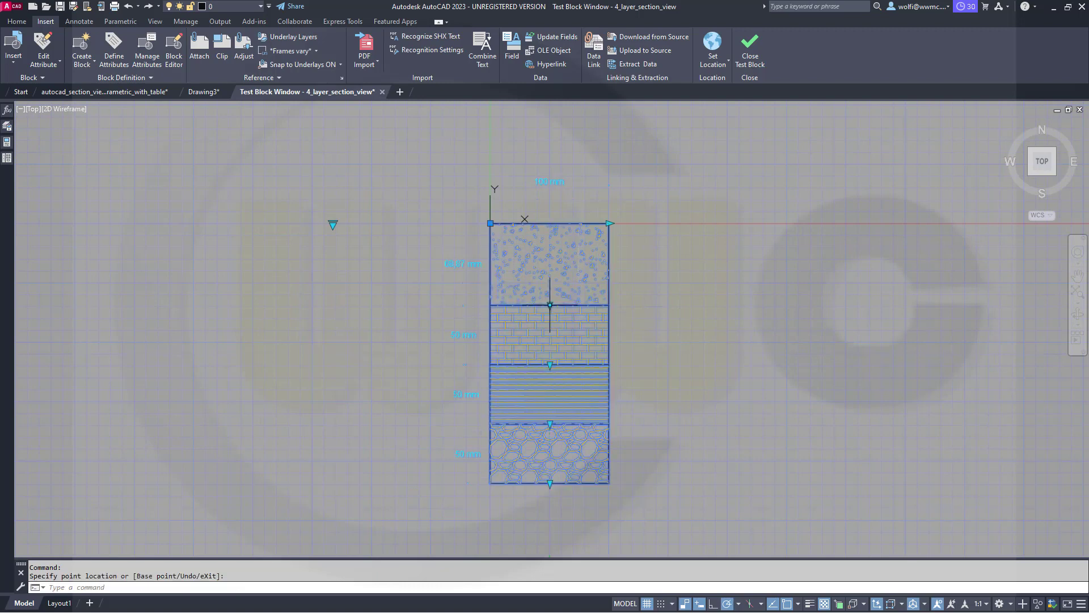
{"action": "left_click", "coordinate": [550, 365]}
{"action": "left_click", "coordinate": [550, 389]}
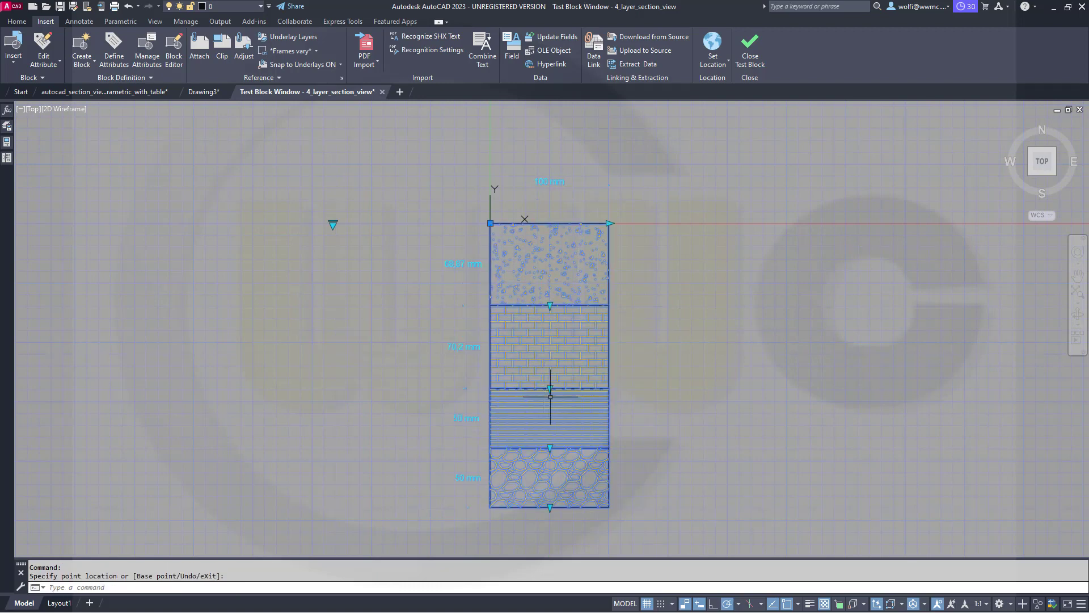
{"action": "left_click", "coordinate": [550, 449]}
{"action": "left_click", "coordinate": [550, 429]}
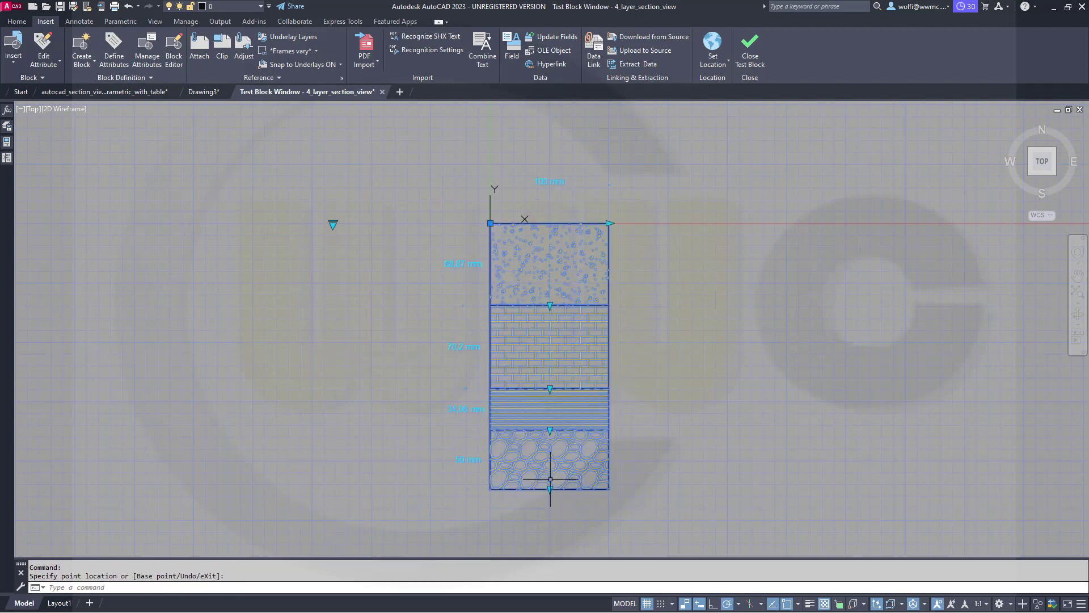
{"action": "left_click", "coordinate": [550, 526]}
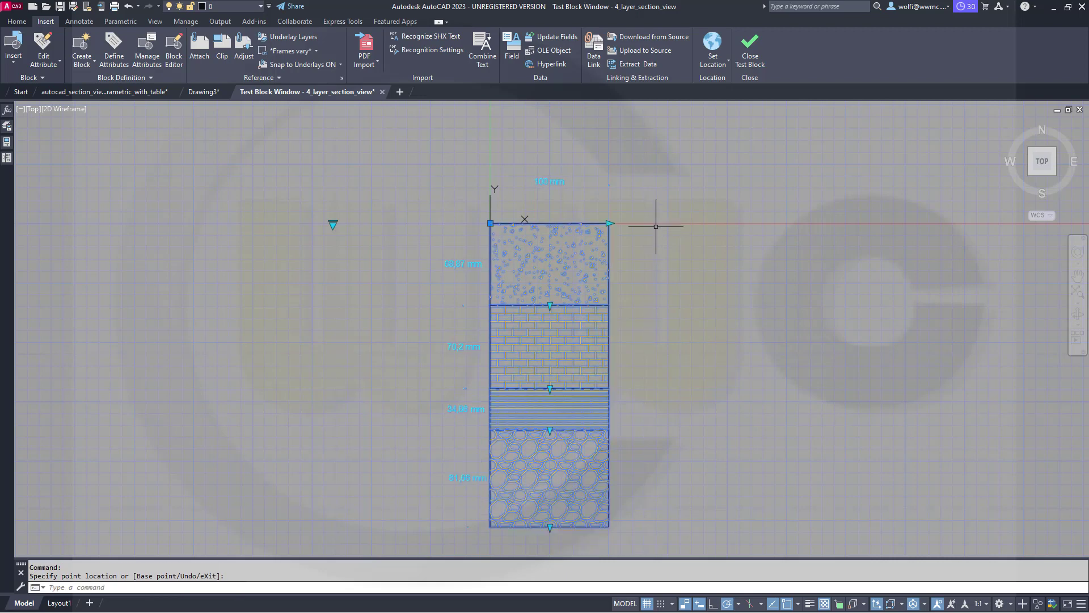
Widen the block to 147.23 mm, reset to 100/50 sizes, then choose the 200/60/70/50/40 preset.
{"action": "left_click", "coordinate": [609, 223]}
{"action": "left_click", "coordinate": [666, 223]}
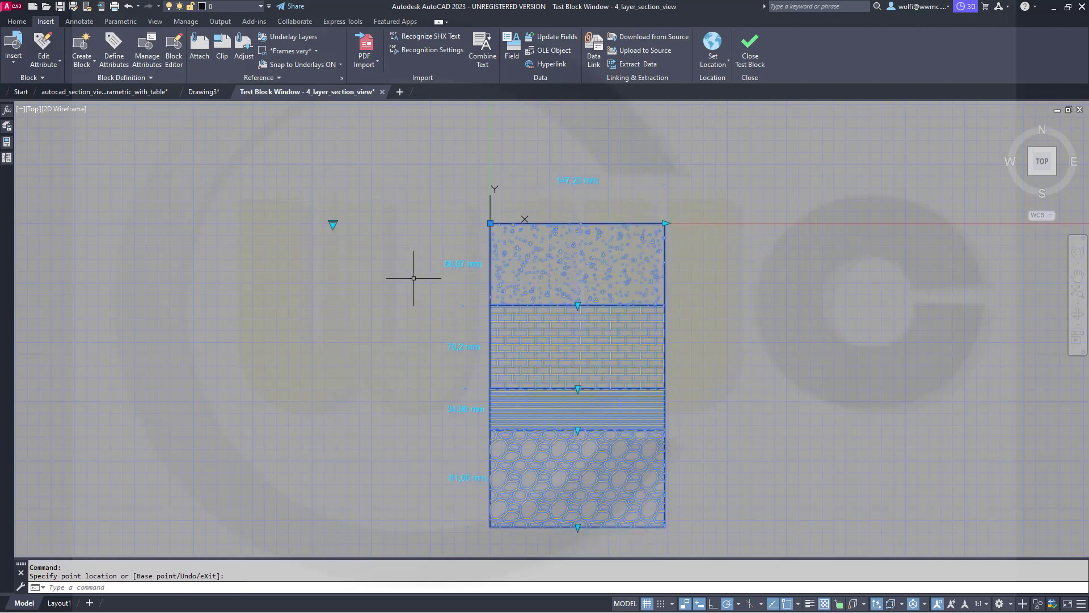
{"action": "left_click", "coordinate": [332, 224]}
{"action": "left_click", "coordinate": [349, 247]}
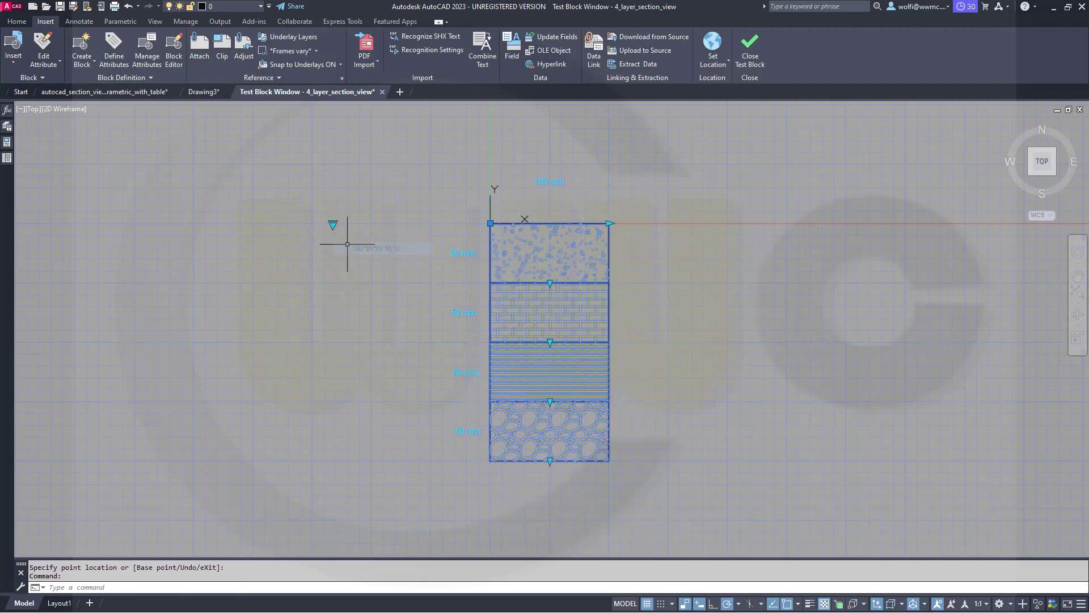
{"action": "left_click", "coordinate": [333, 224]}
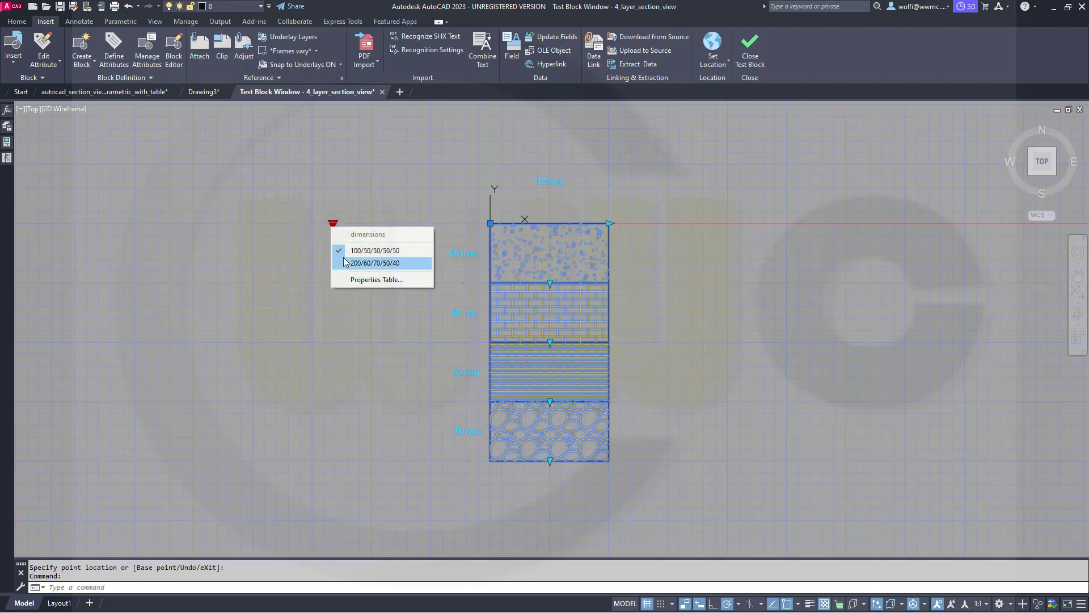
{"action": "left_click", "coordinate": [343, 259]}
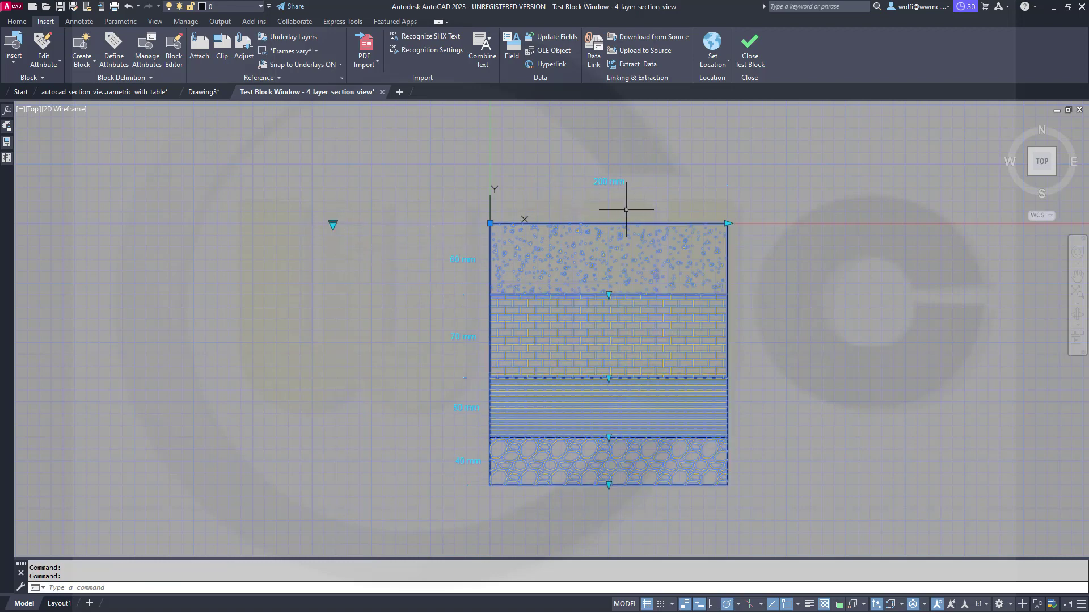
Close the test window and save the block despite the not-fully-constrained warning.
{"action": "left_click", "coordinate": [750, 60]}
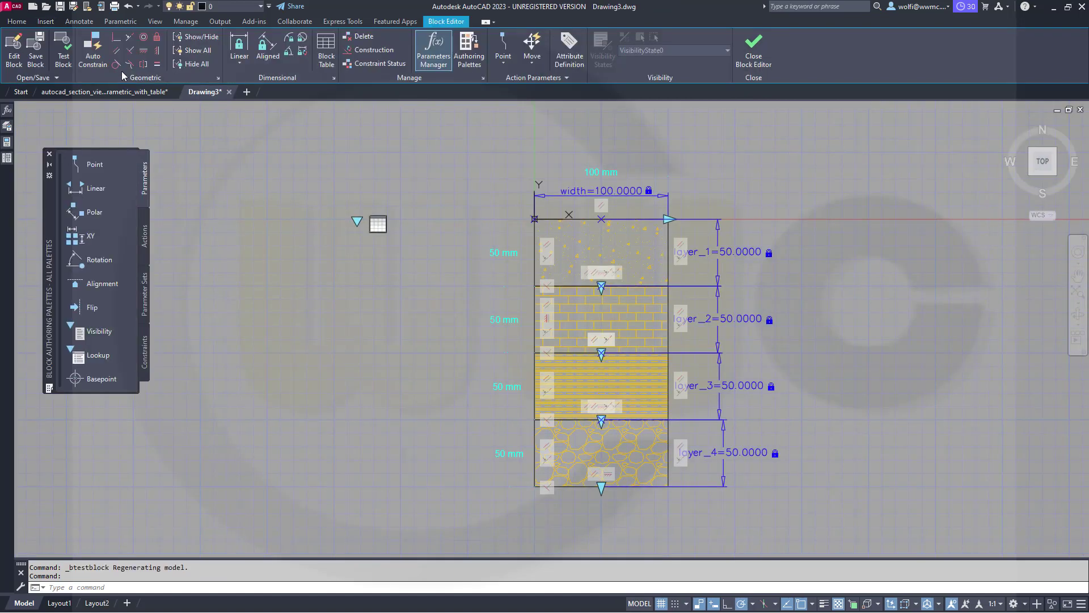
{"action": "left_click", "coordinate": [35, 55]}
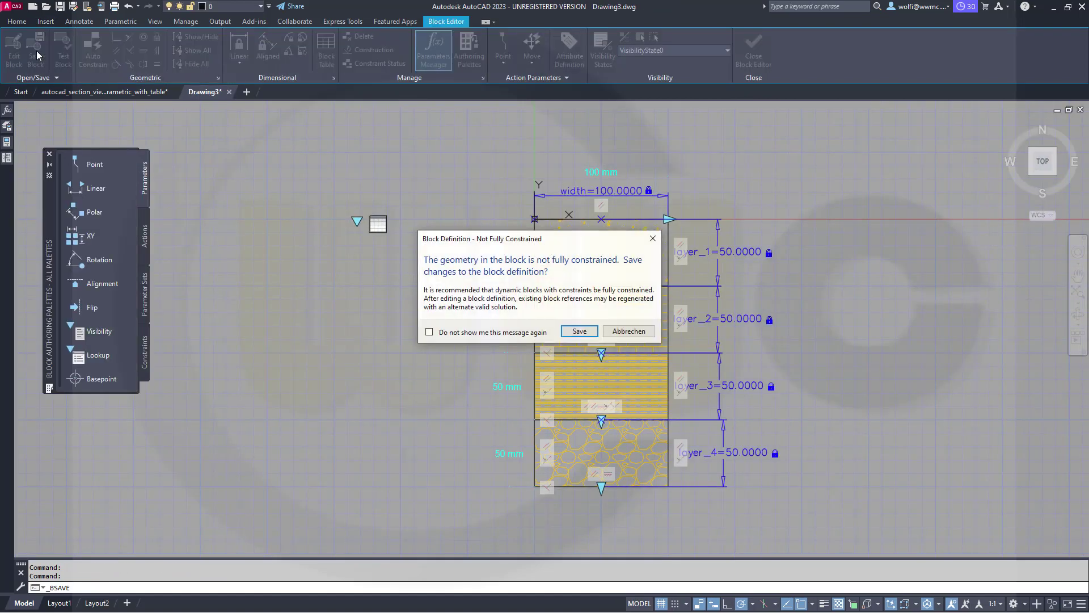
{"action": "left_click", "coordinate": [580, 332]}
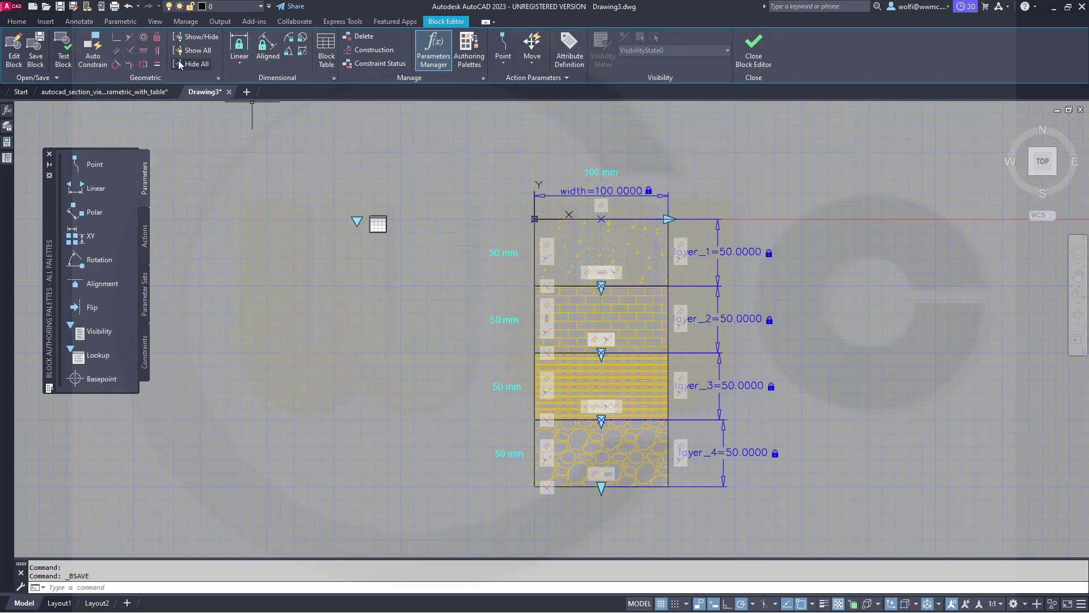
Fix the block's top-left point, save the block and exit the Block Editor saving changes.
{"action": "left_click", "coordinate": [158, 40]}
{"action": "scroll", "coordinate": [557, 232], "scroll_direction": "up", "scroll_amount": 4}
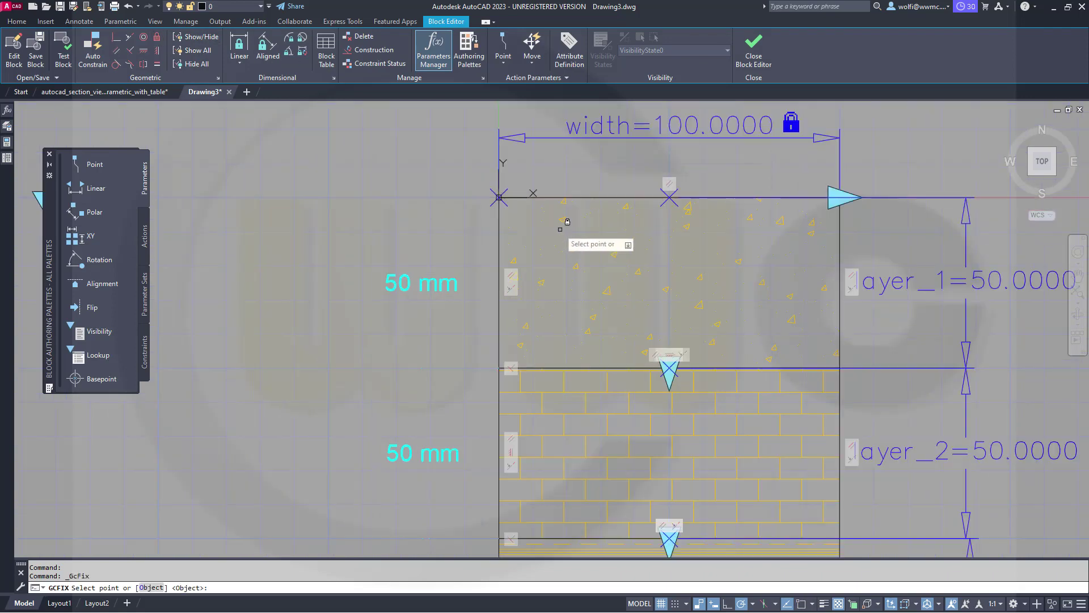
{"action": "left_click", "coordinate": [534, 196]}
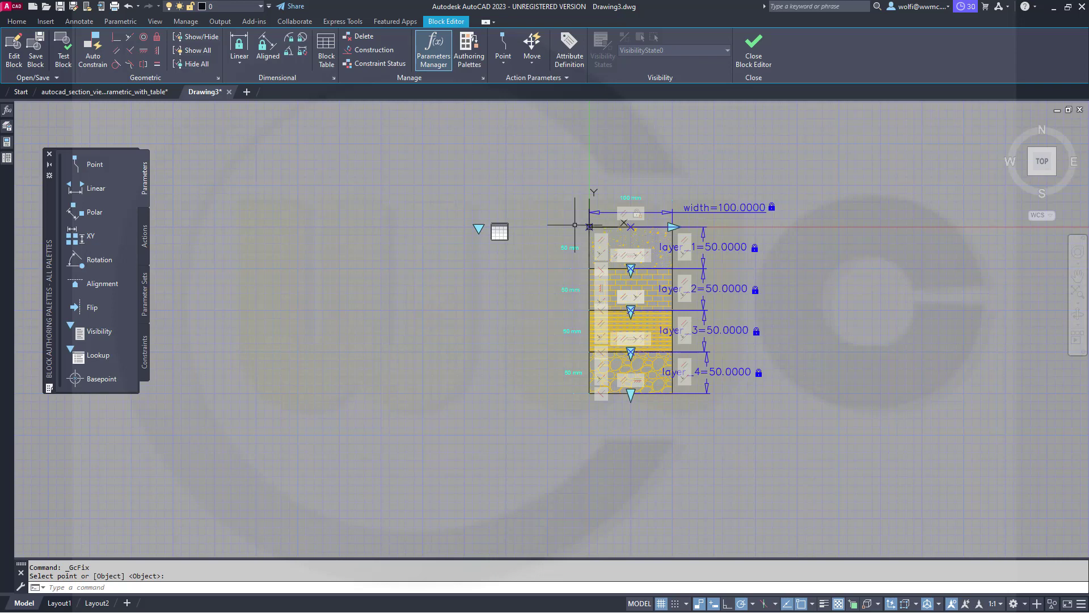
{"action": "left_click", "coordinate": [36, 55]}
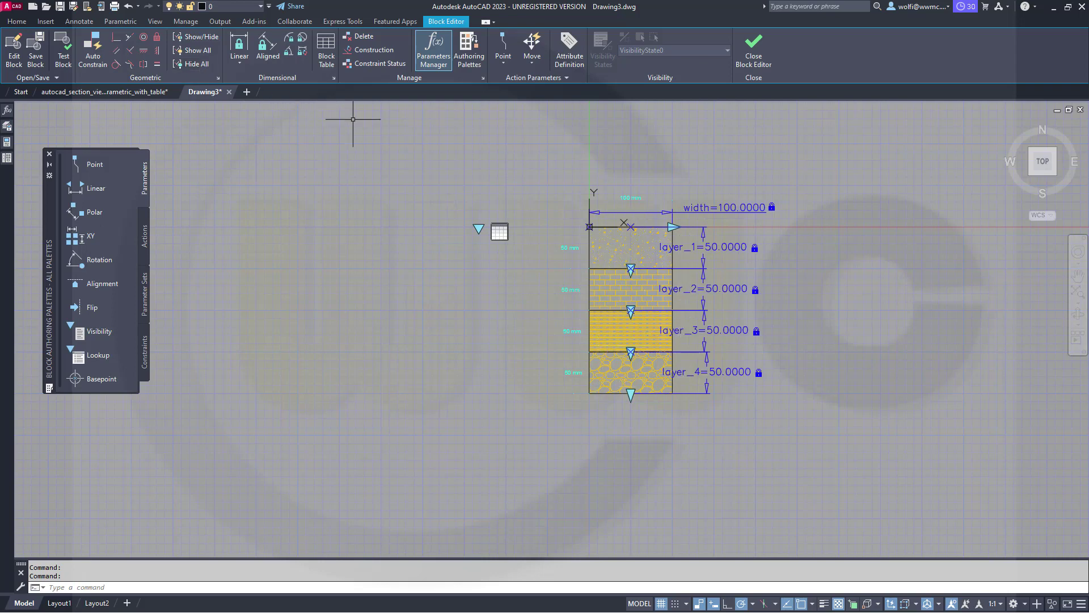
{"action": "left_click", "coordinate": [758, 62]}
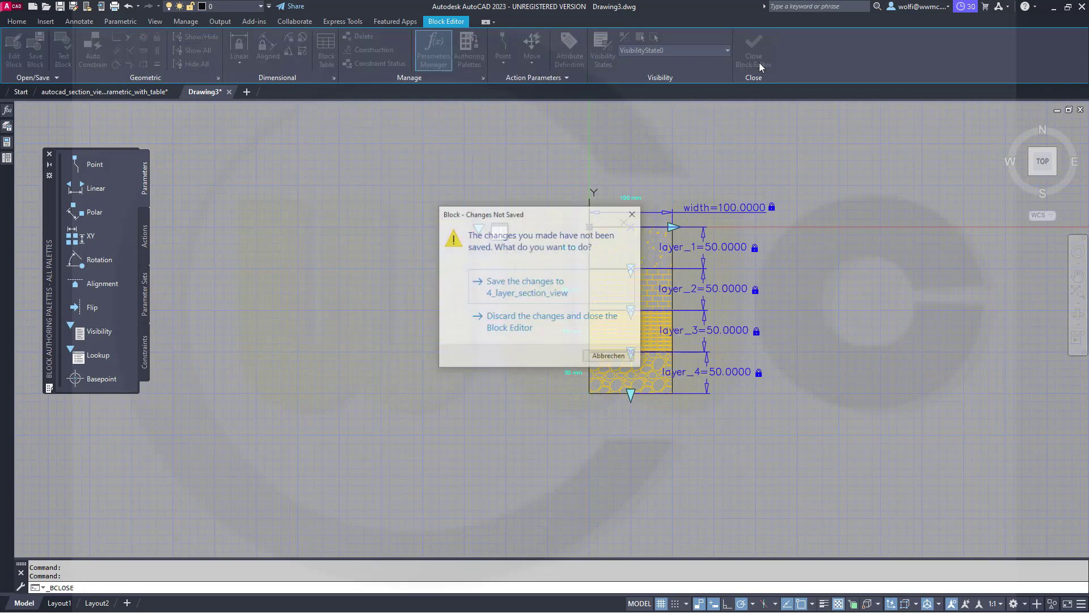
{"action": "left_click", "coordinate": [509, 292]}
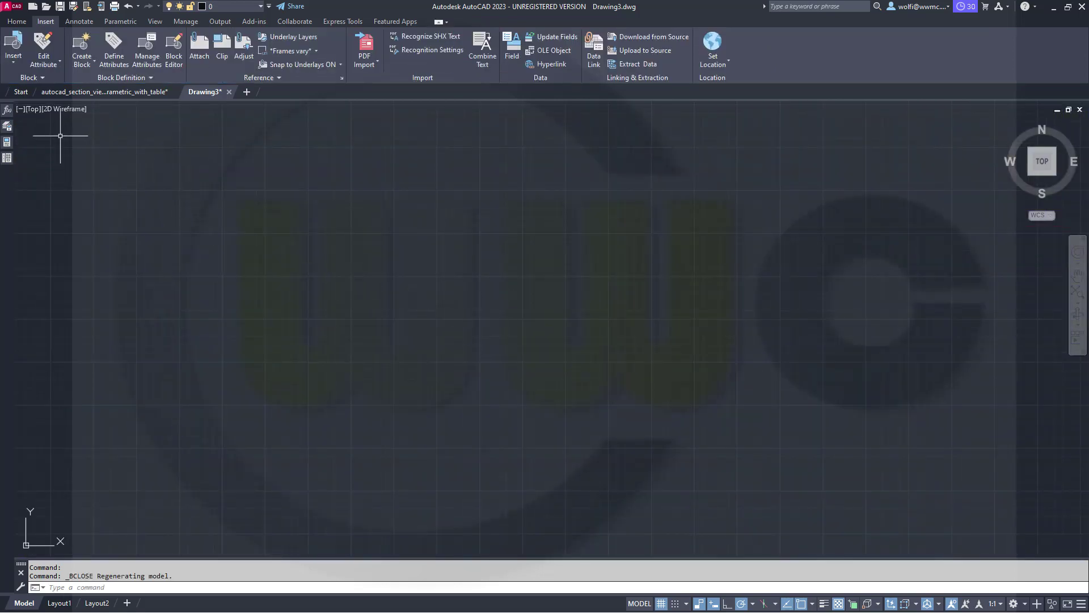
Place a new 4_layer_section_view block, zoom in and check its 100 mm width and 50 mm layers.
{"action": "left_click", "coordinate": [14, 51]}
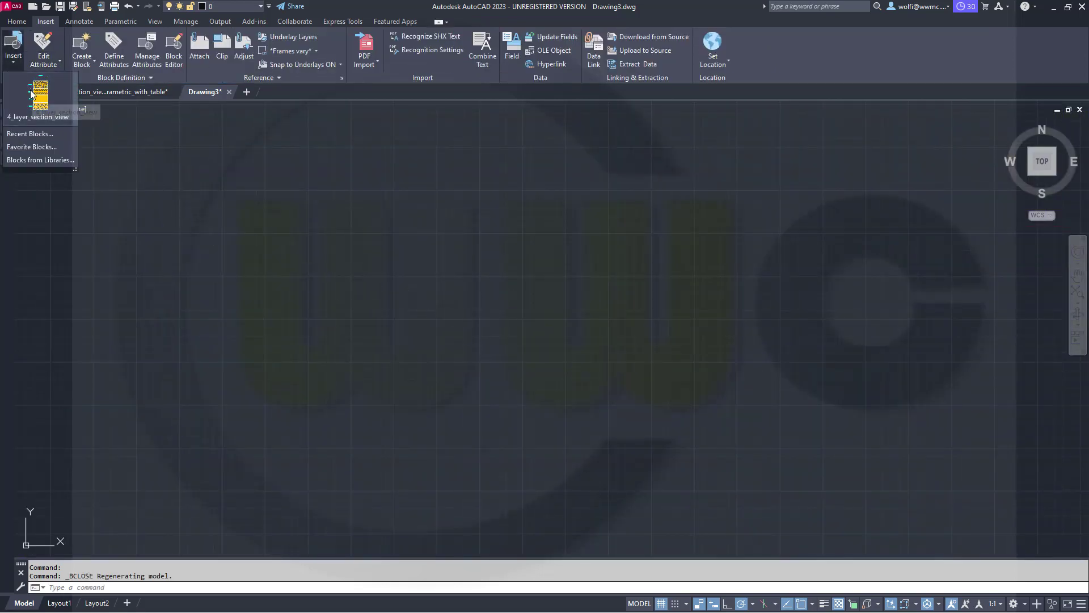
{"action": "left_click", "coordinate": [35, 105]}
{"action": "left_click", "coordinate": [404, 301]}
{"action": "scroll", "coordinate": [476, 313], "scroll_direction": "up", "scroll_amount": 5}
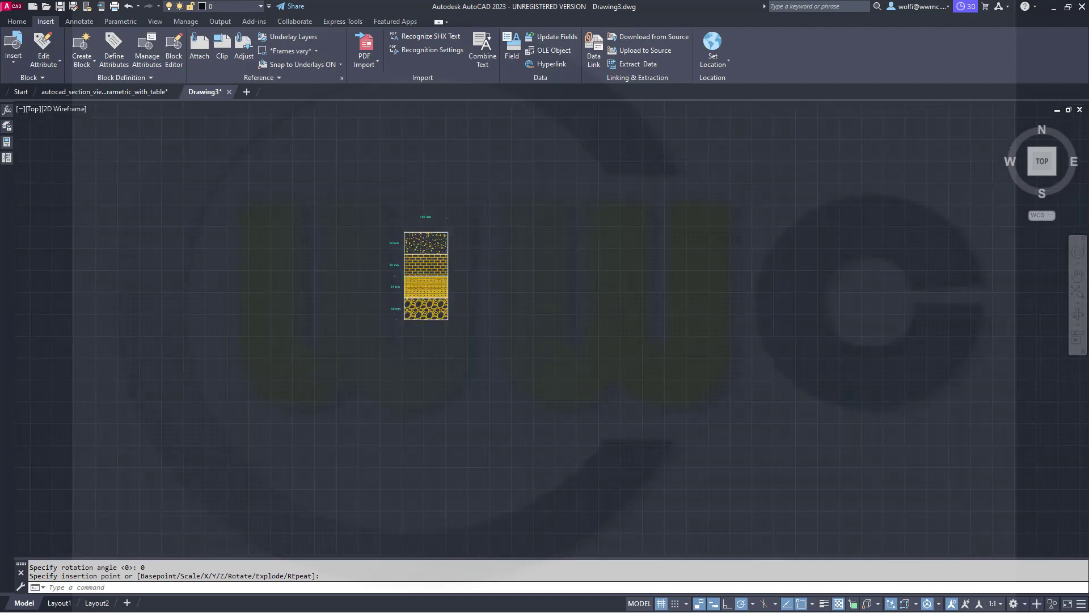
{"action": "scroll", "coordinate": [475, 313], "scroll_direction": "up", "scroll_amount": 3}
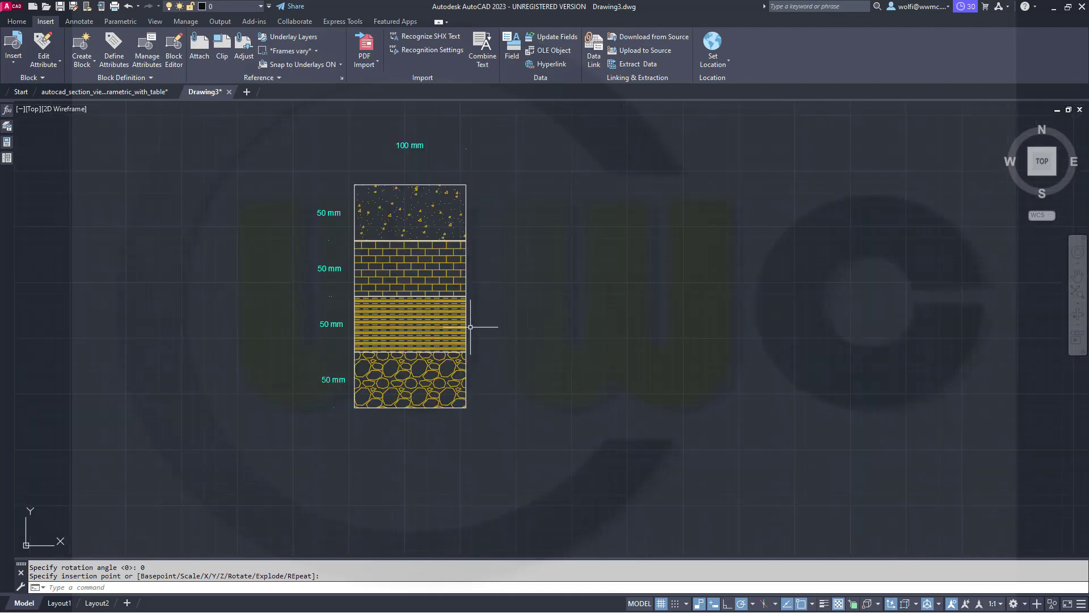
{"action": "left_click", "coordinate": [464, 323]}
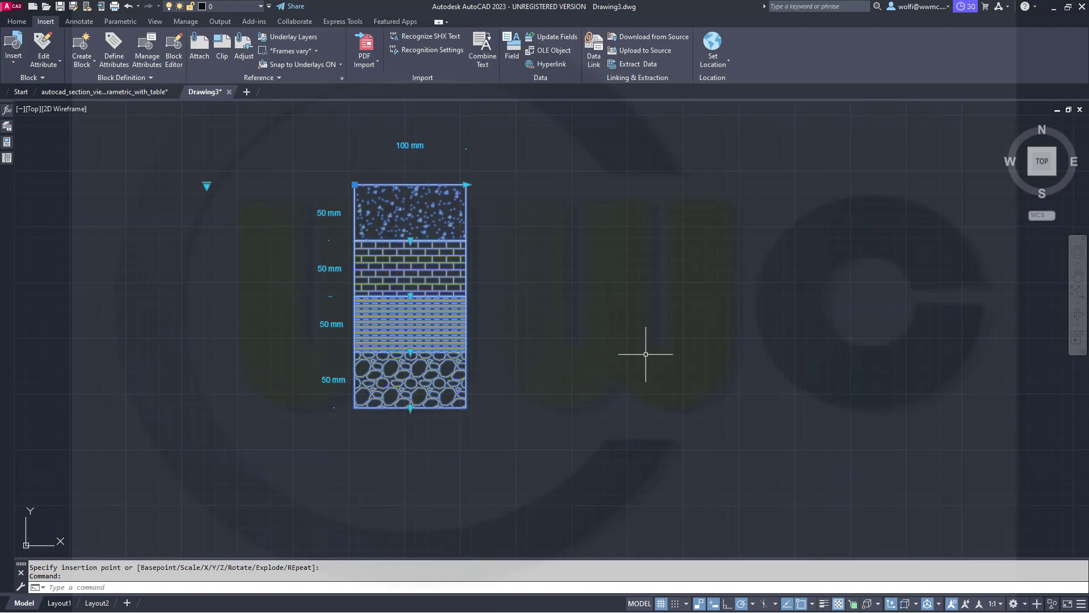
{"action": "key", "text": "Escape"}
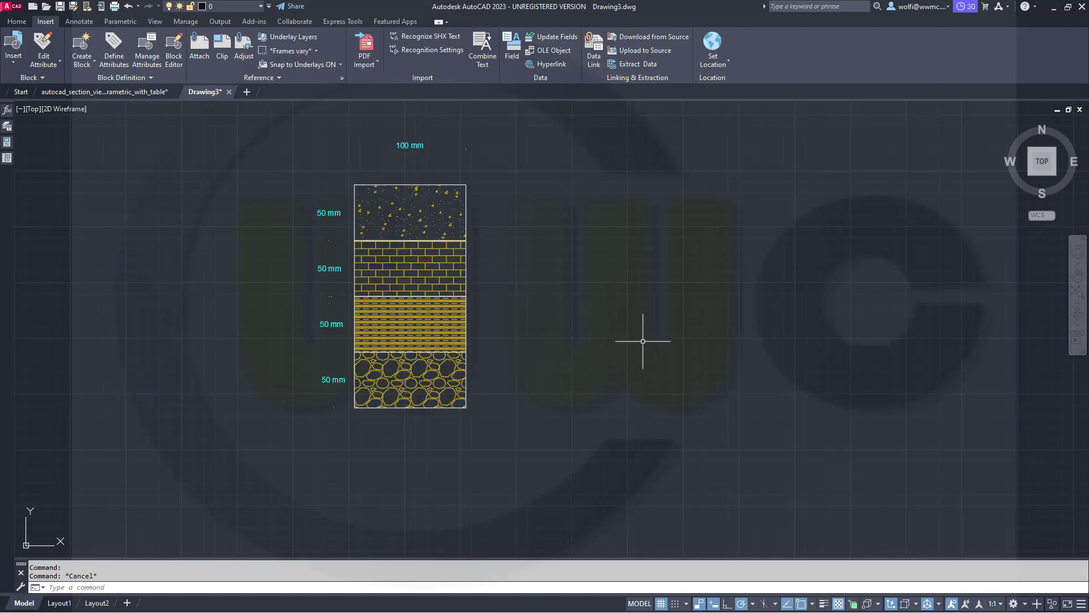